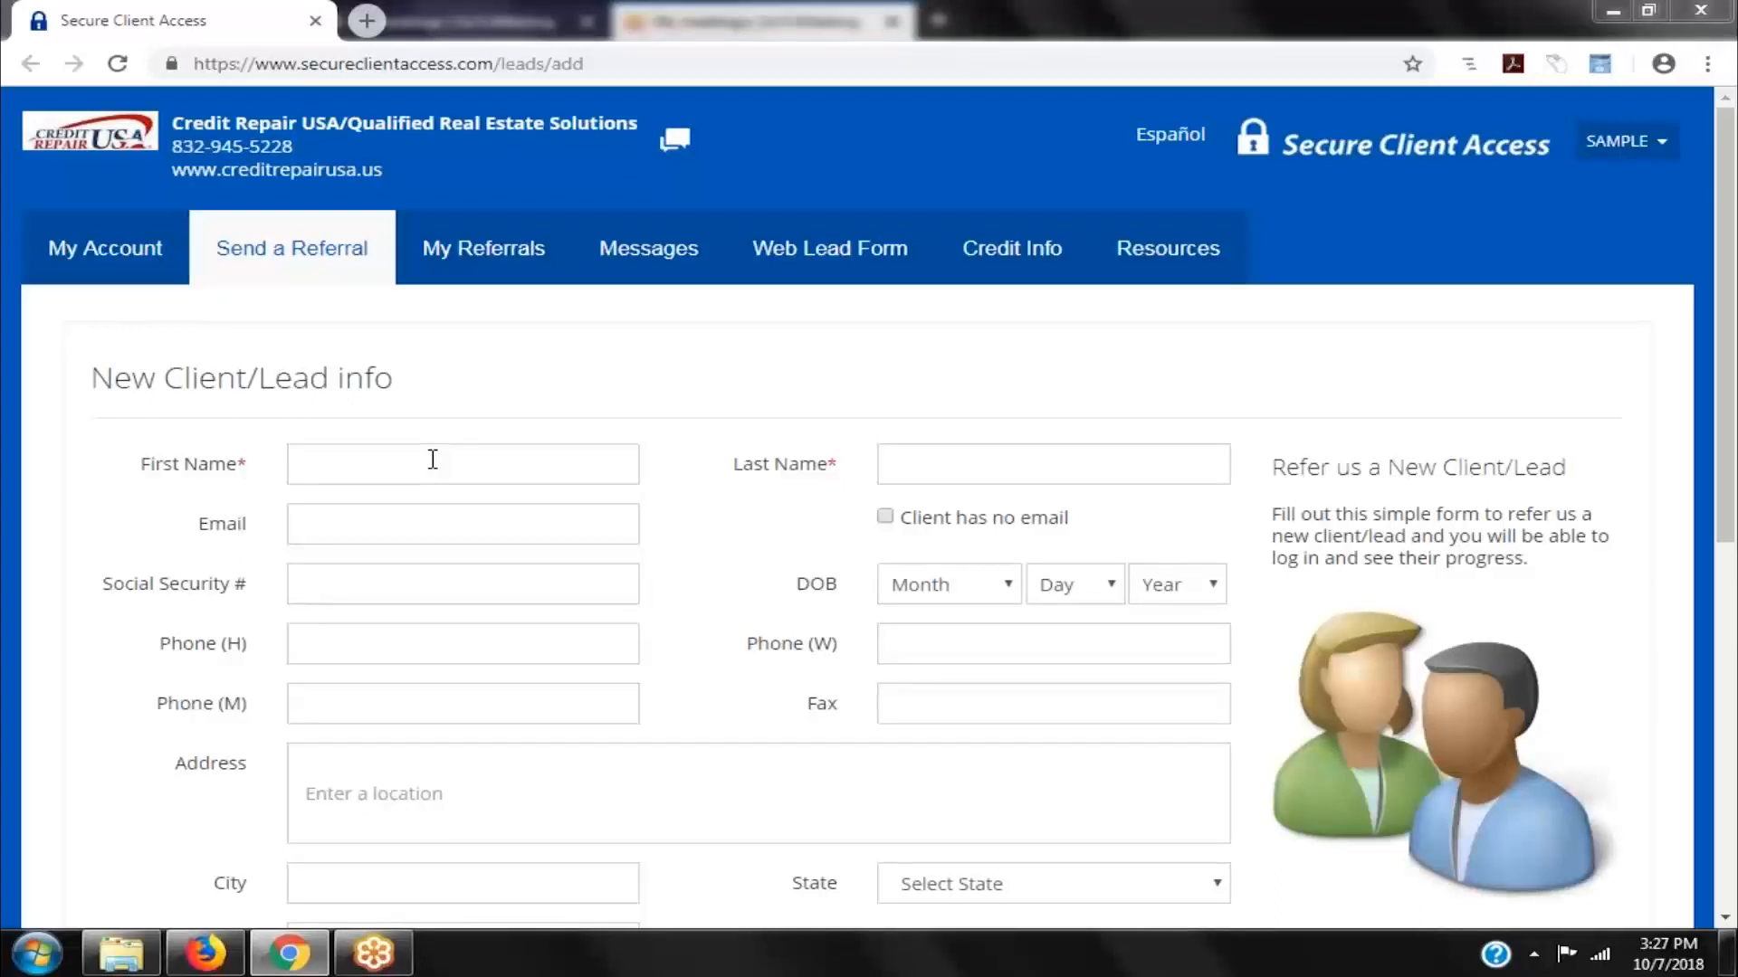
- Enter the lead's first name, last name, e-mail address and Social Security number
left_click(432, 460)
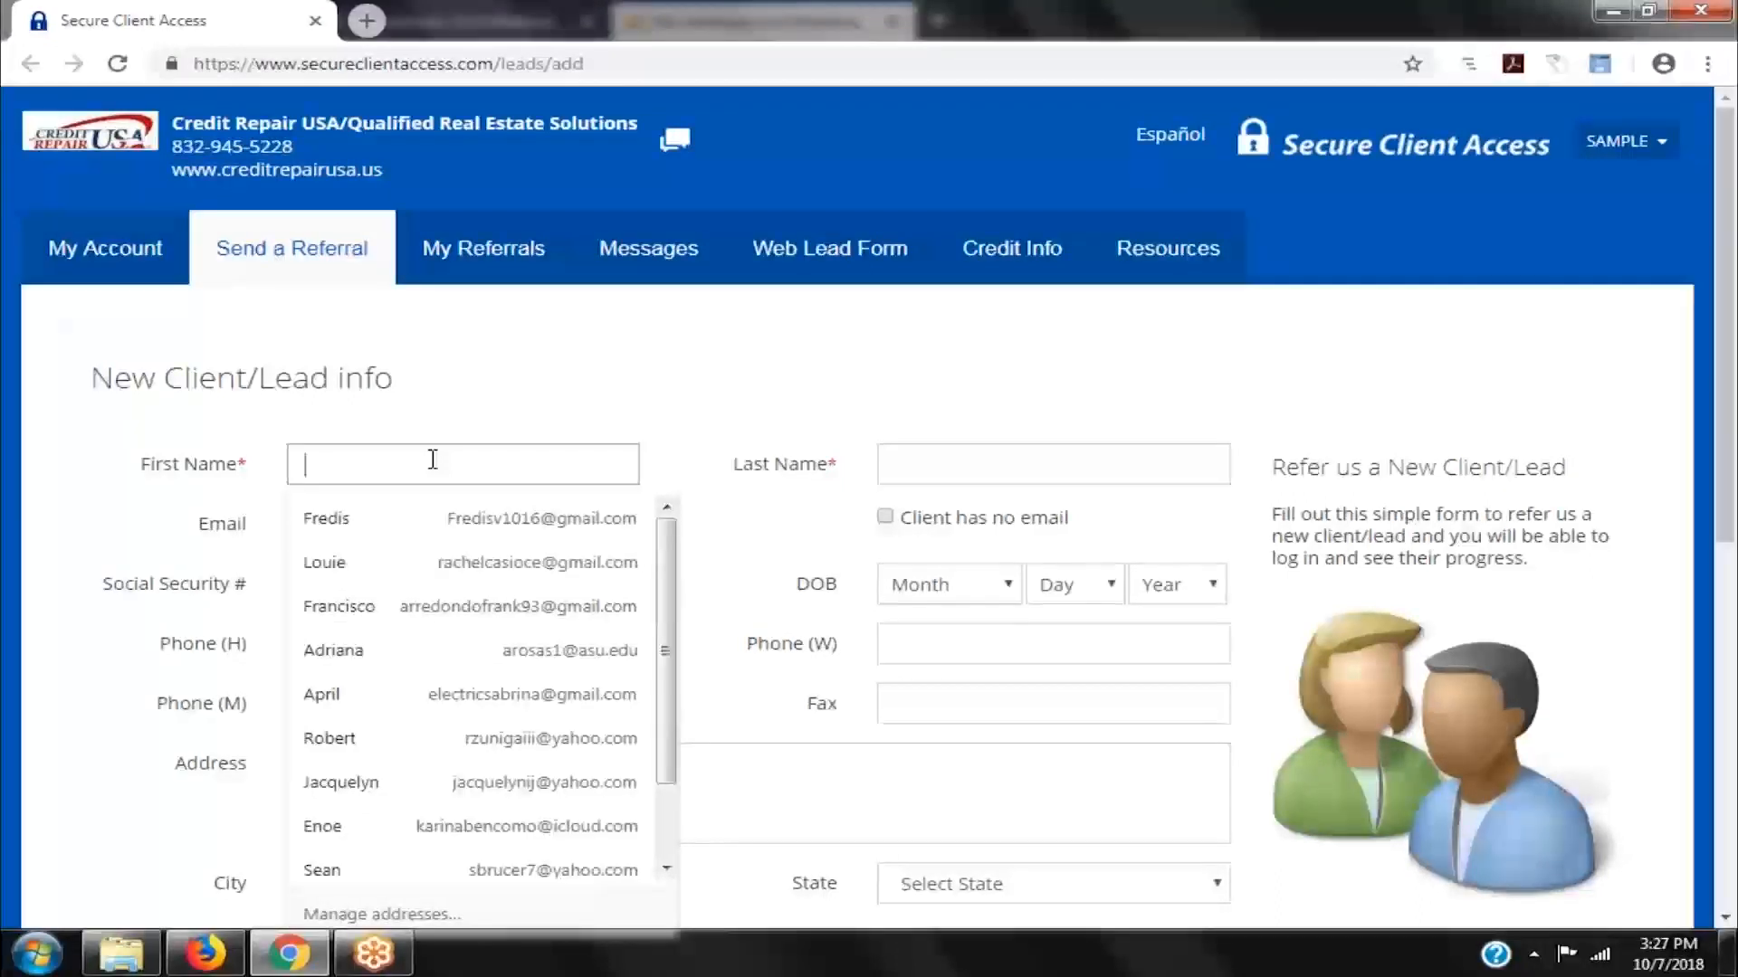
type("John")
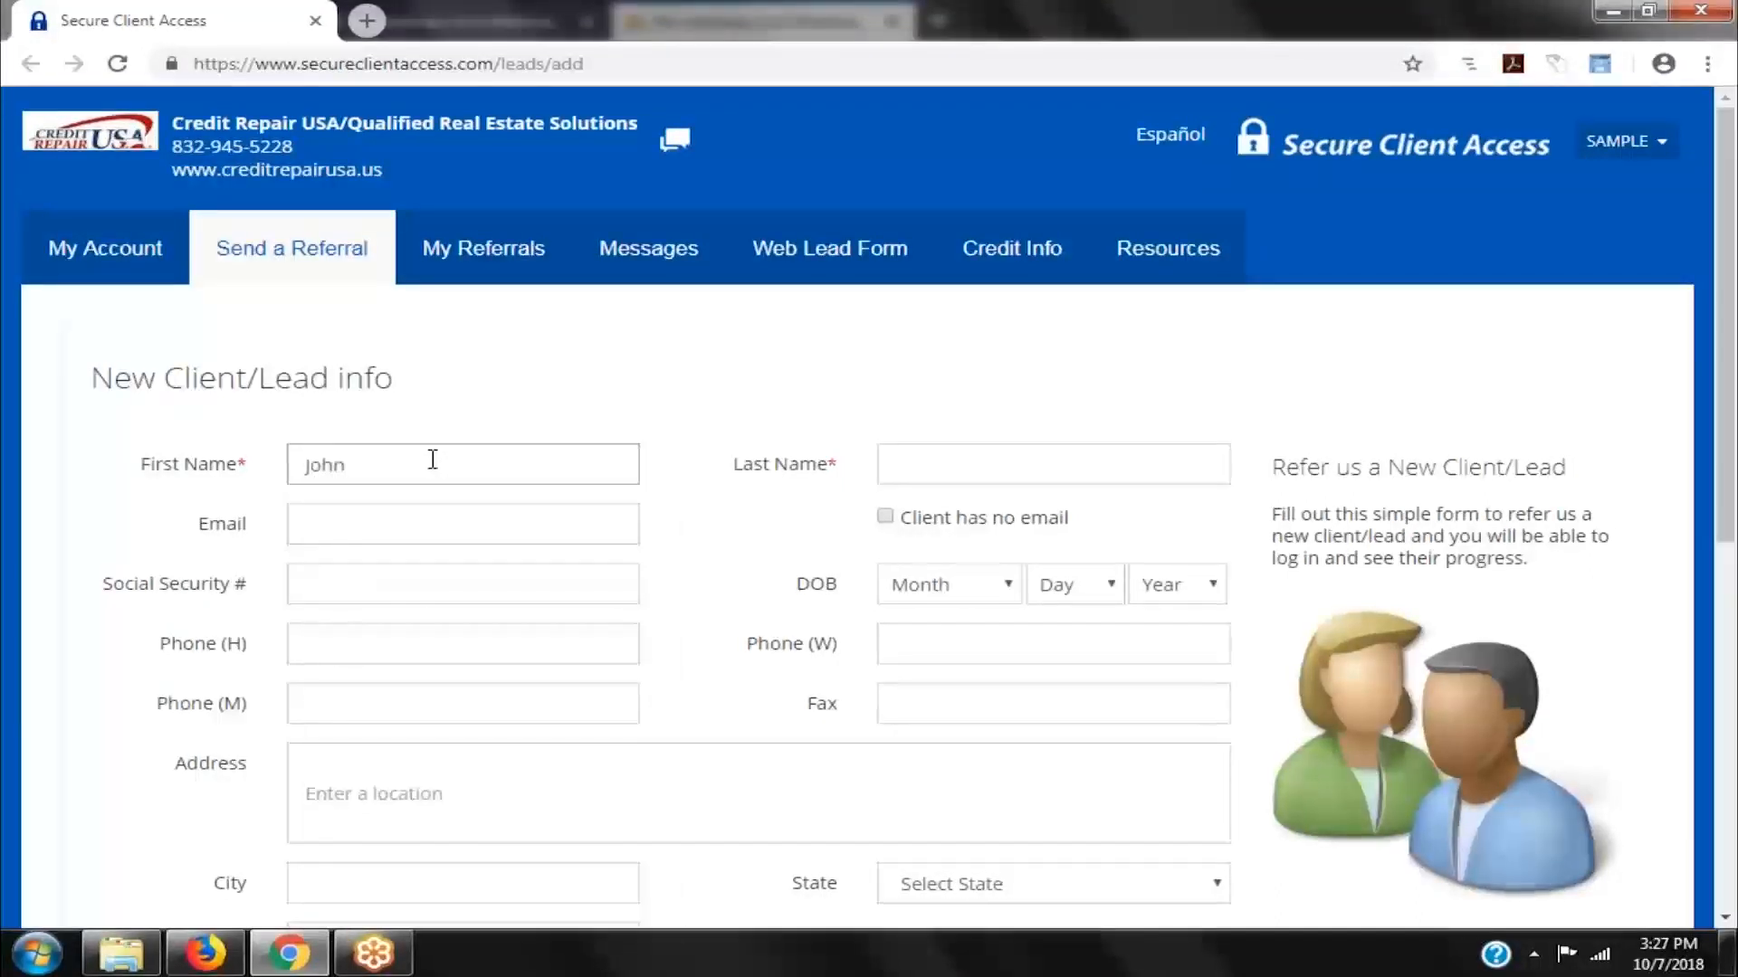
left_click(961, 468)
type("D")
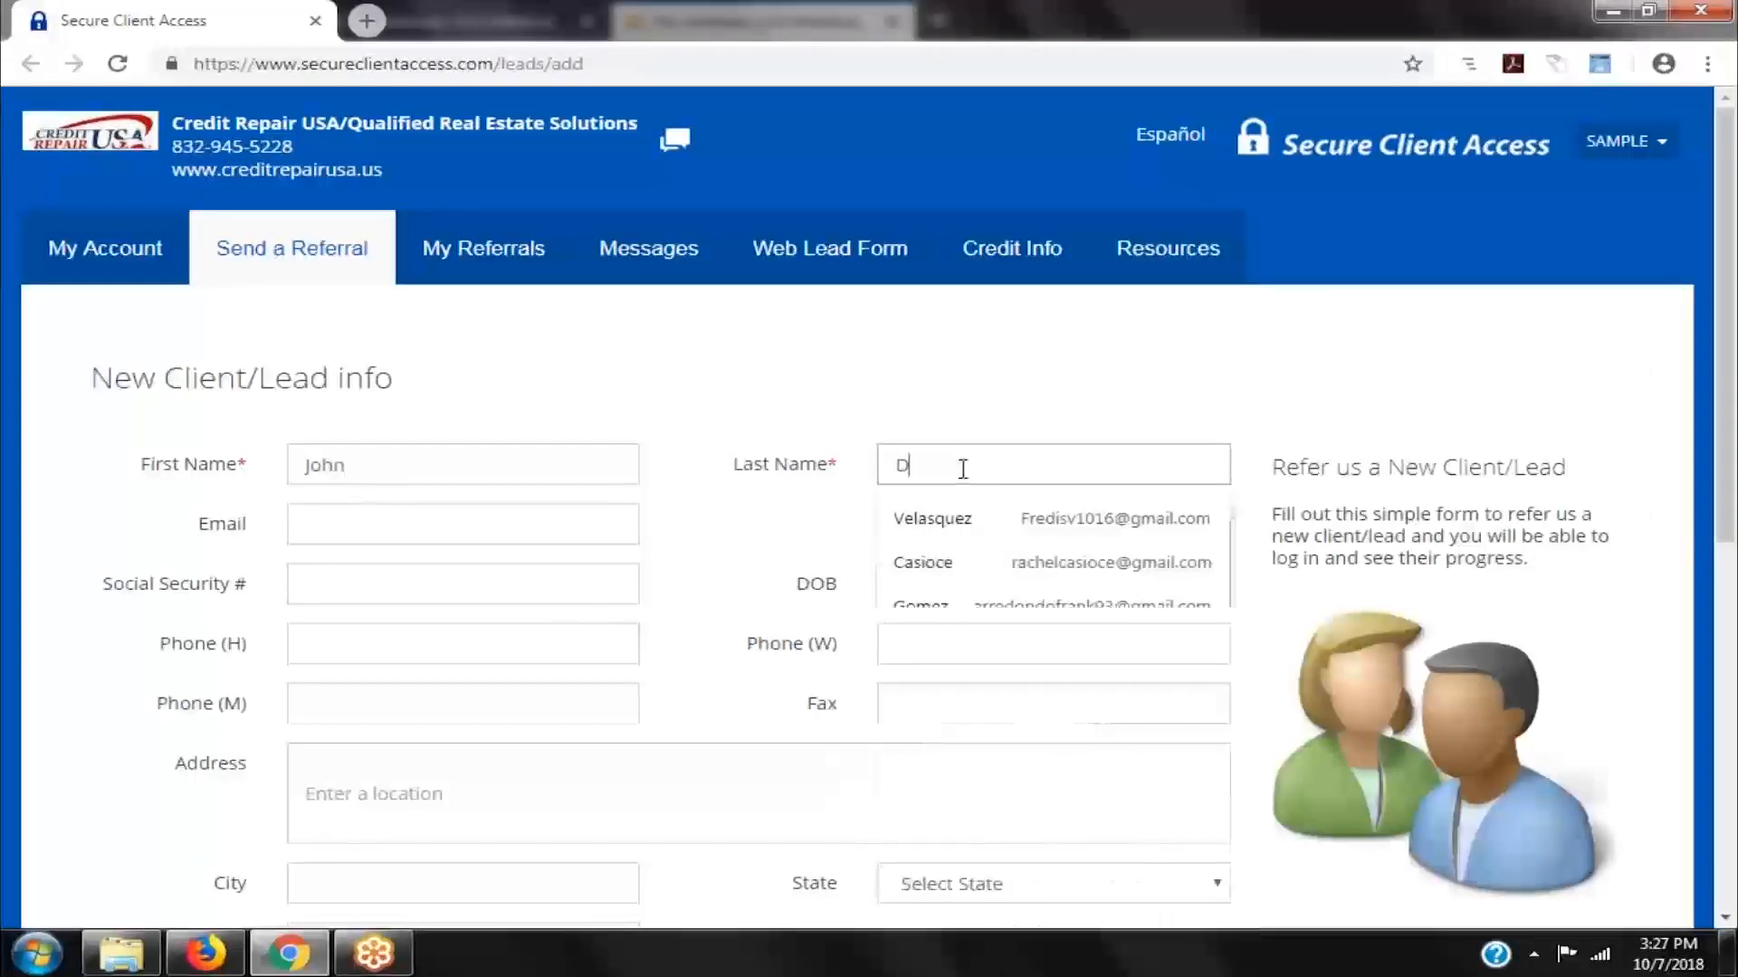
type("oe")
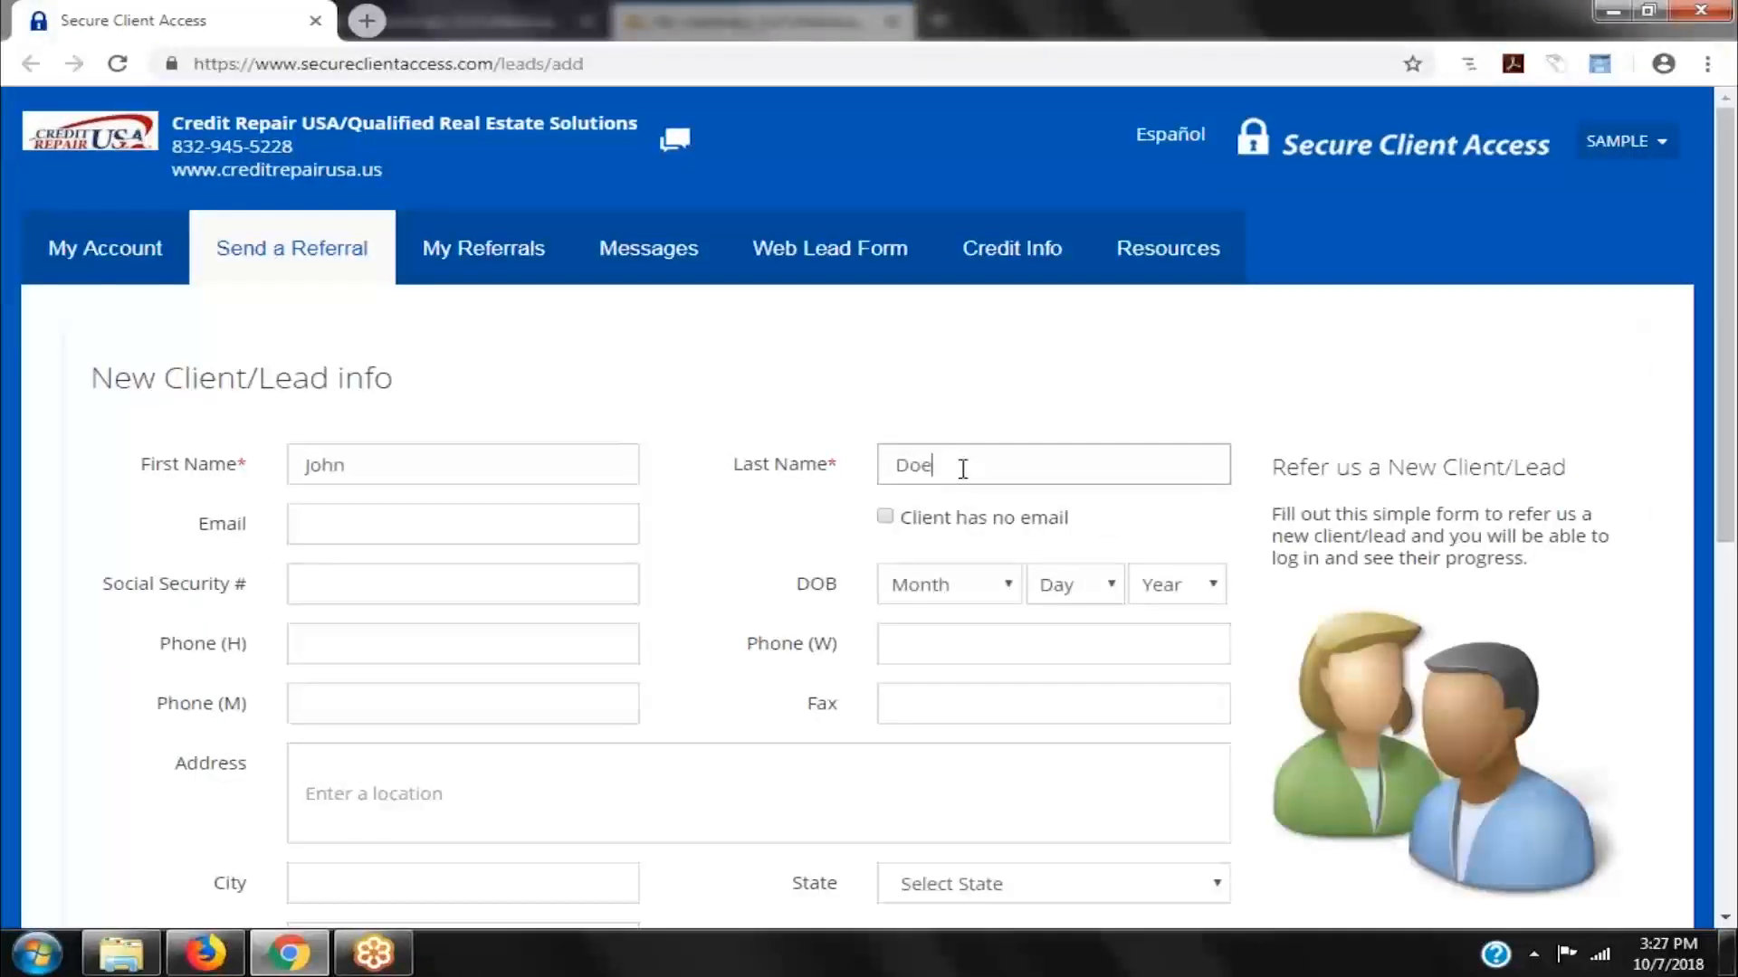
left_click(485, 531)
type("john")
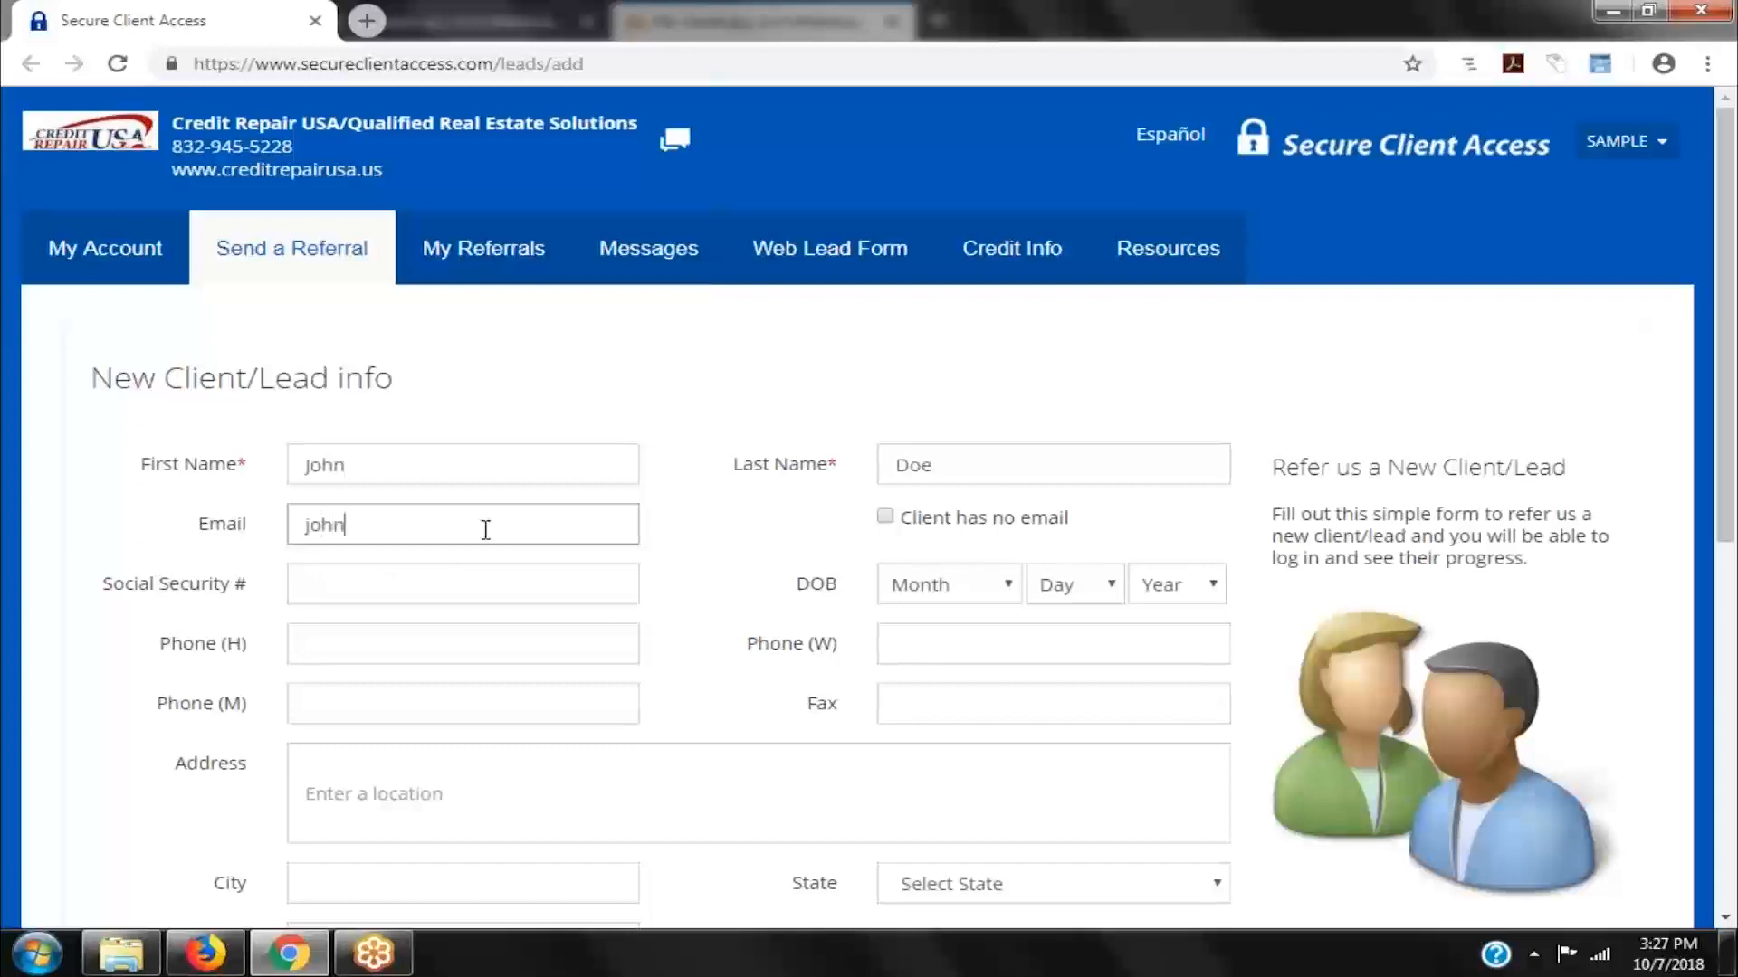
type("doe@gmail.com")
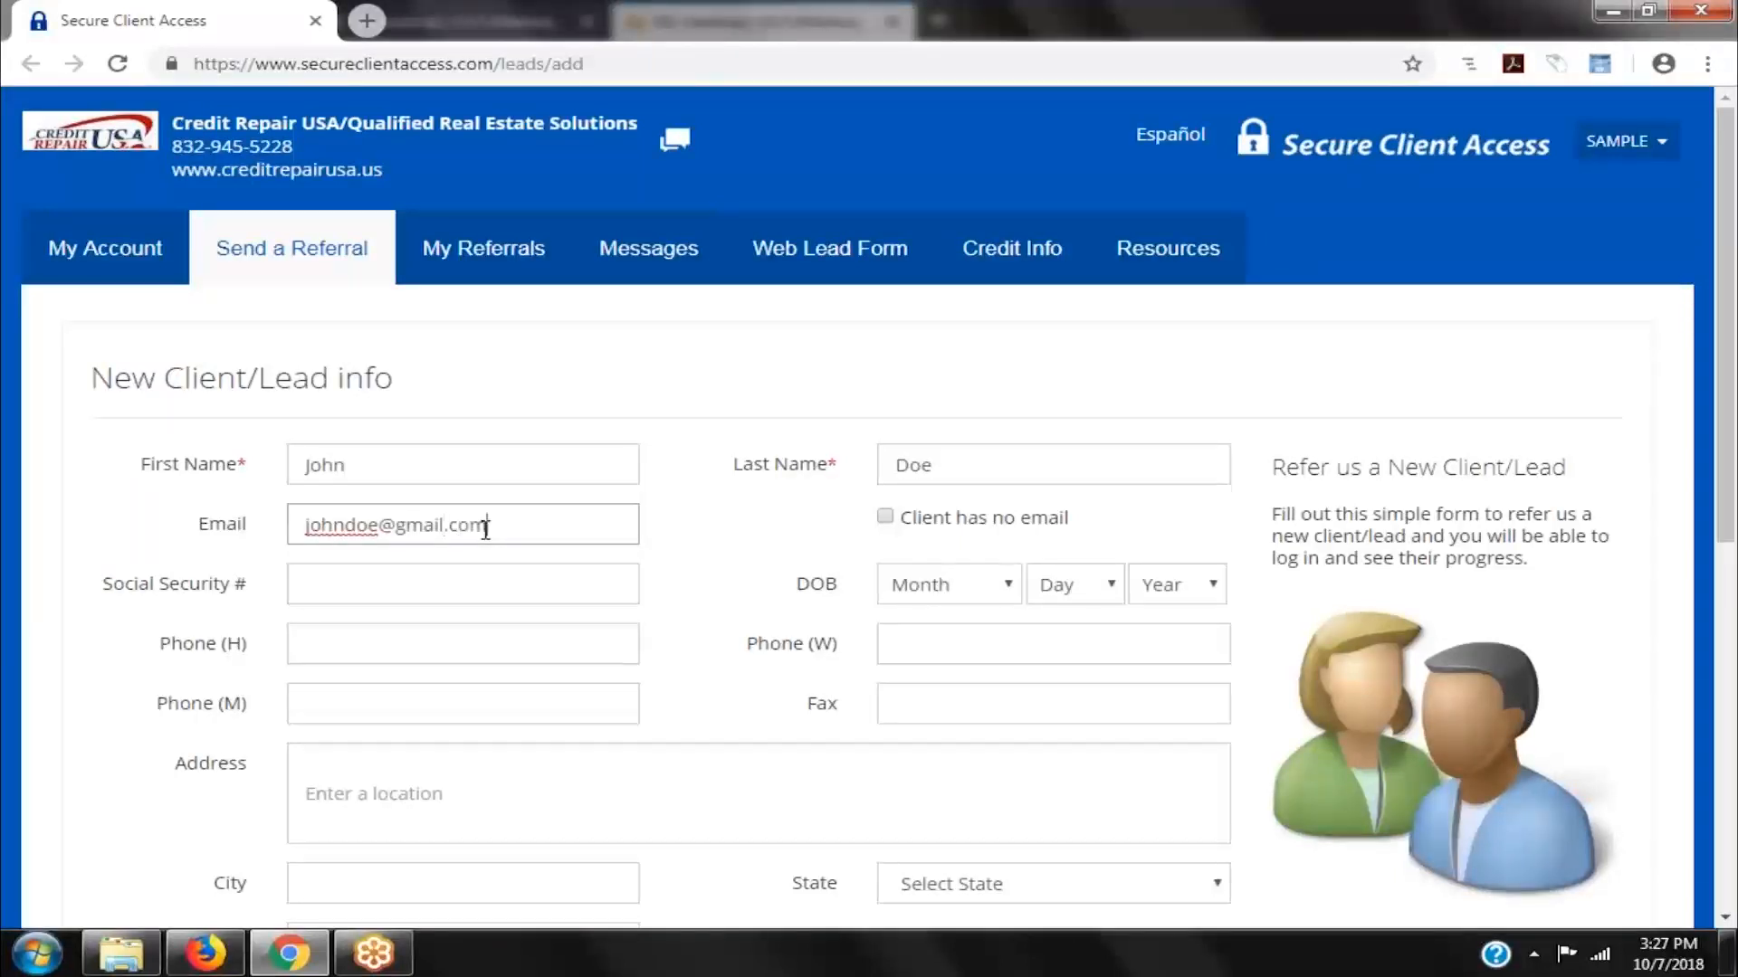
left_click(405, 580)
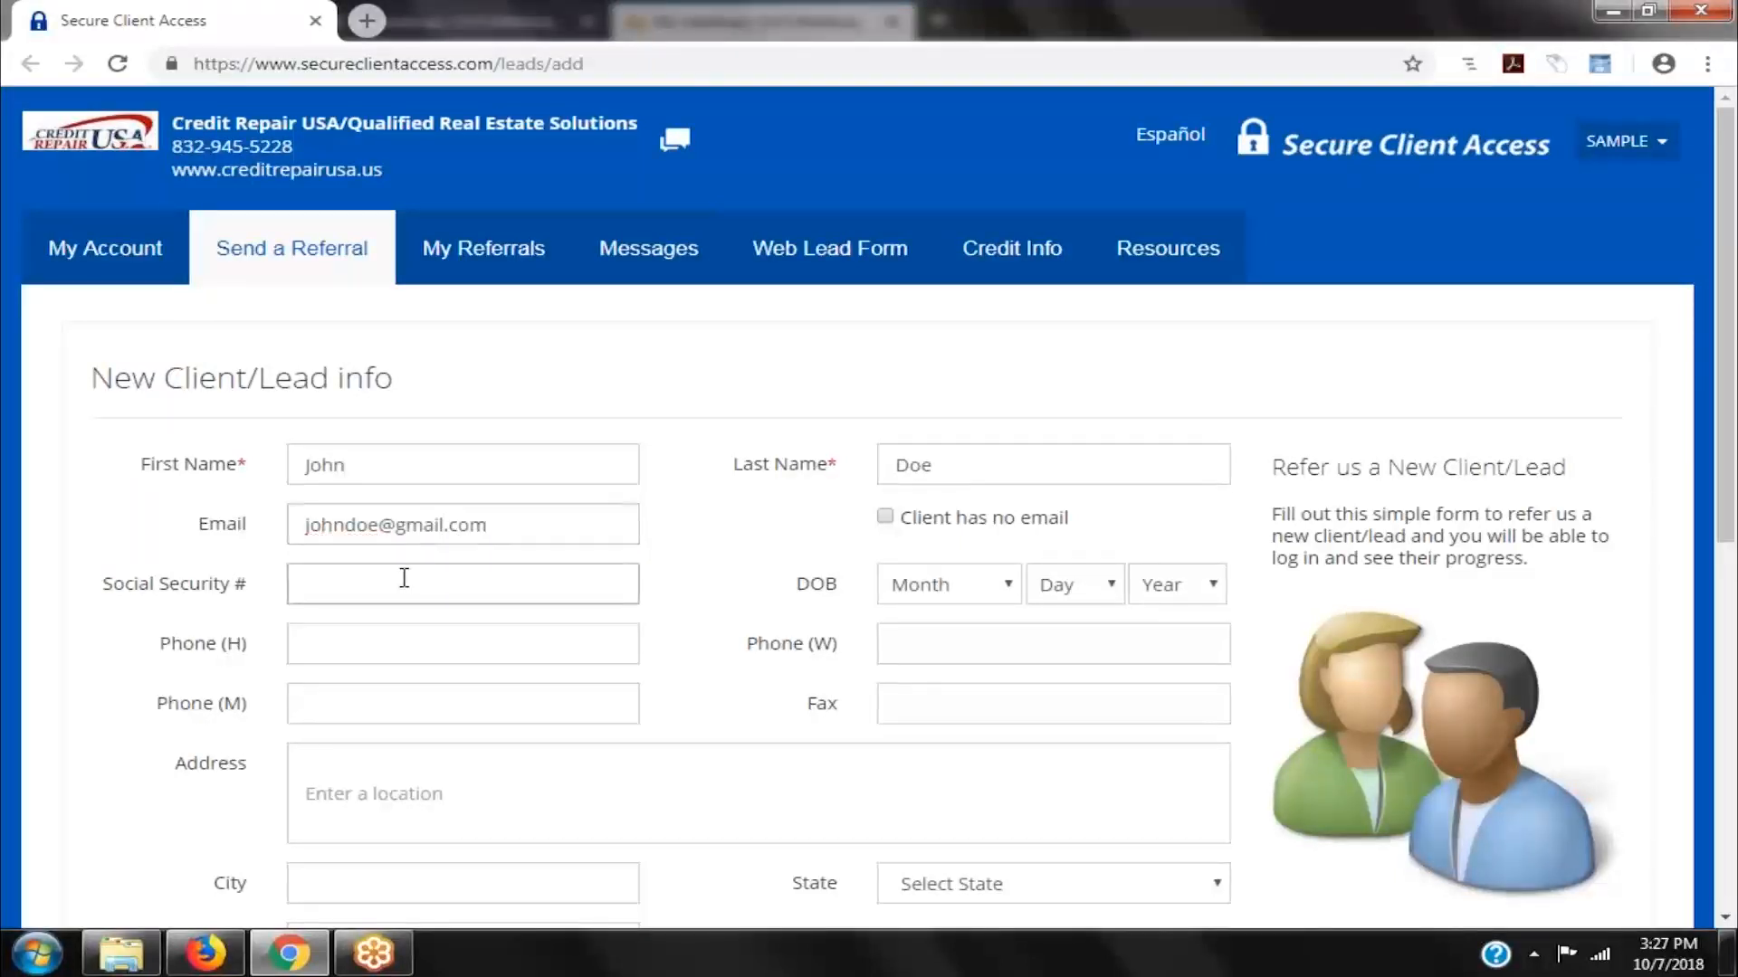
type("123-45-6789")
- Set the date of birth to February 14, 1975 using the Month, Day and Year lists
left_click(1007, 585)
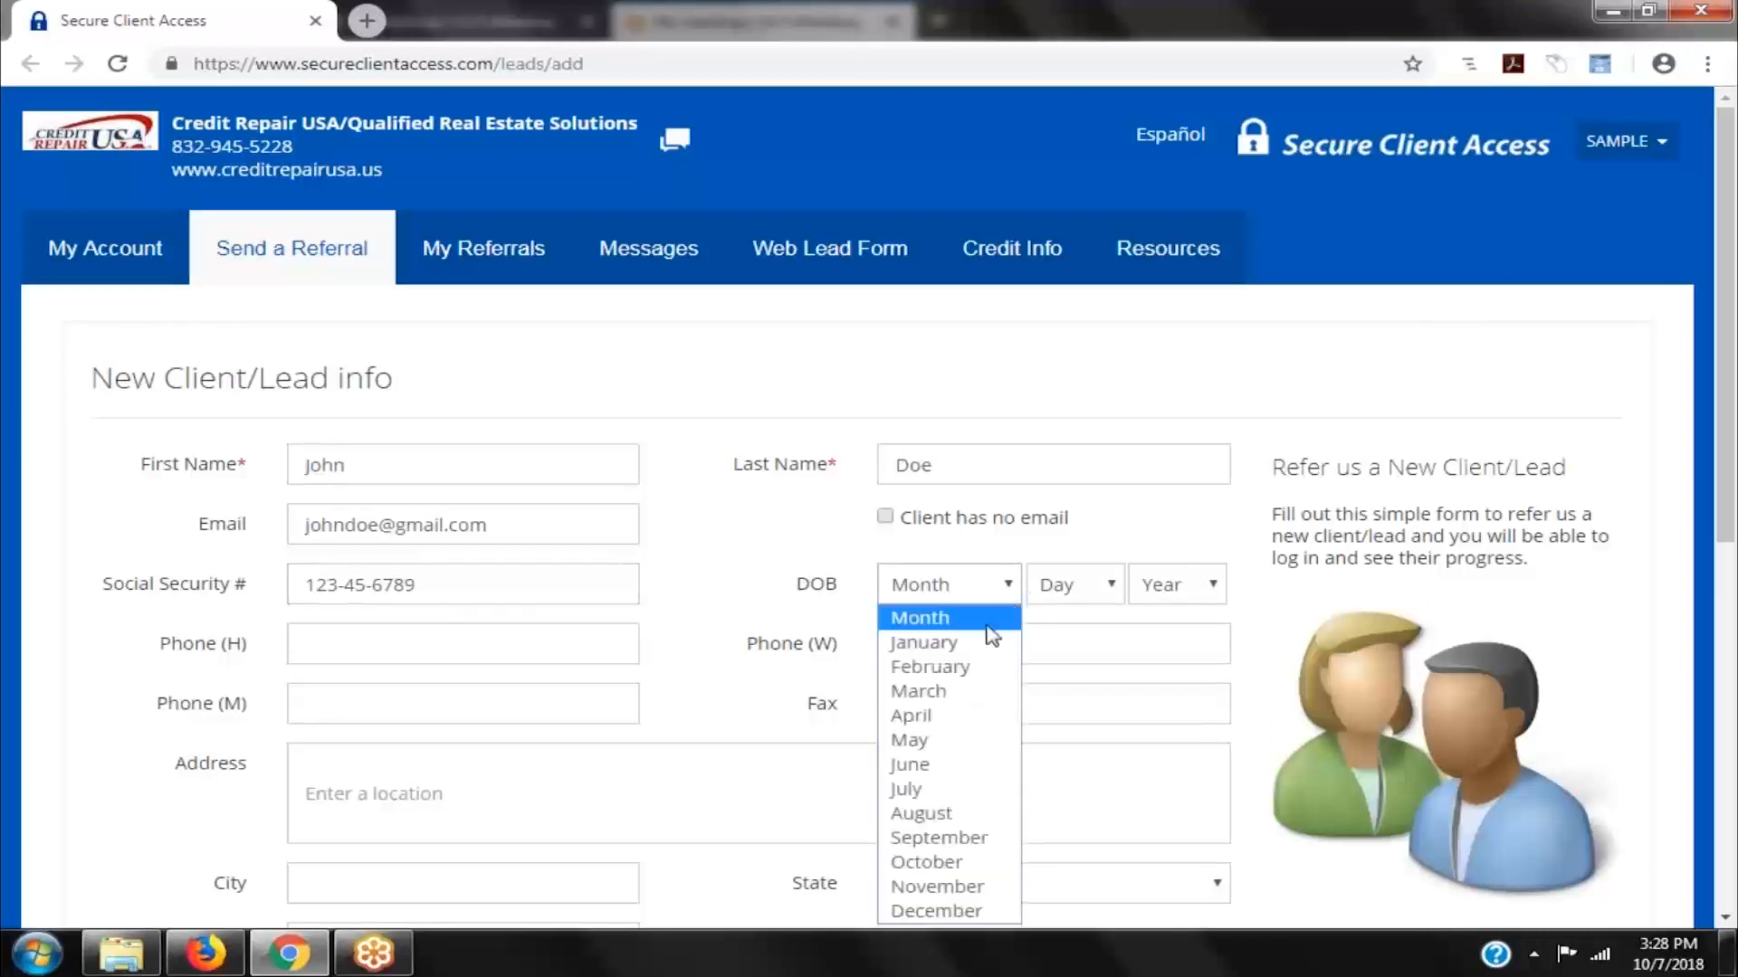
left_click(979, 675)
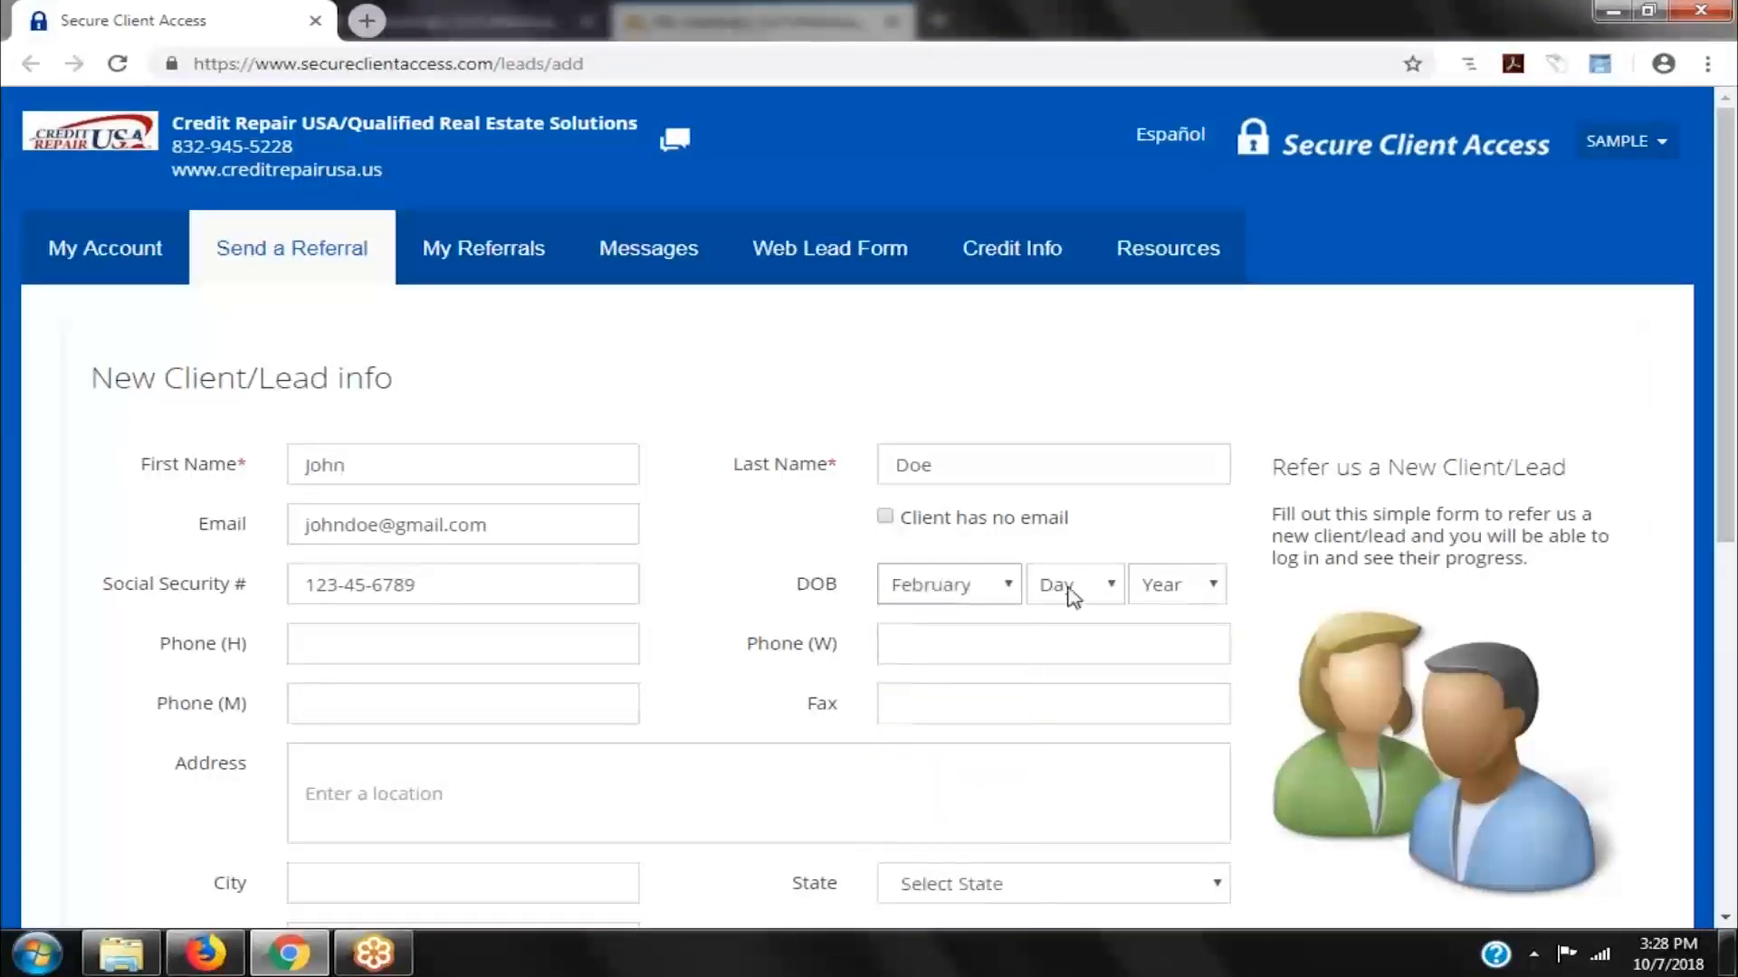
left_click(1072, 588)
left_click(1074, 445)
left_click(1174, 586)
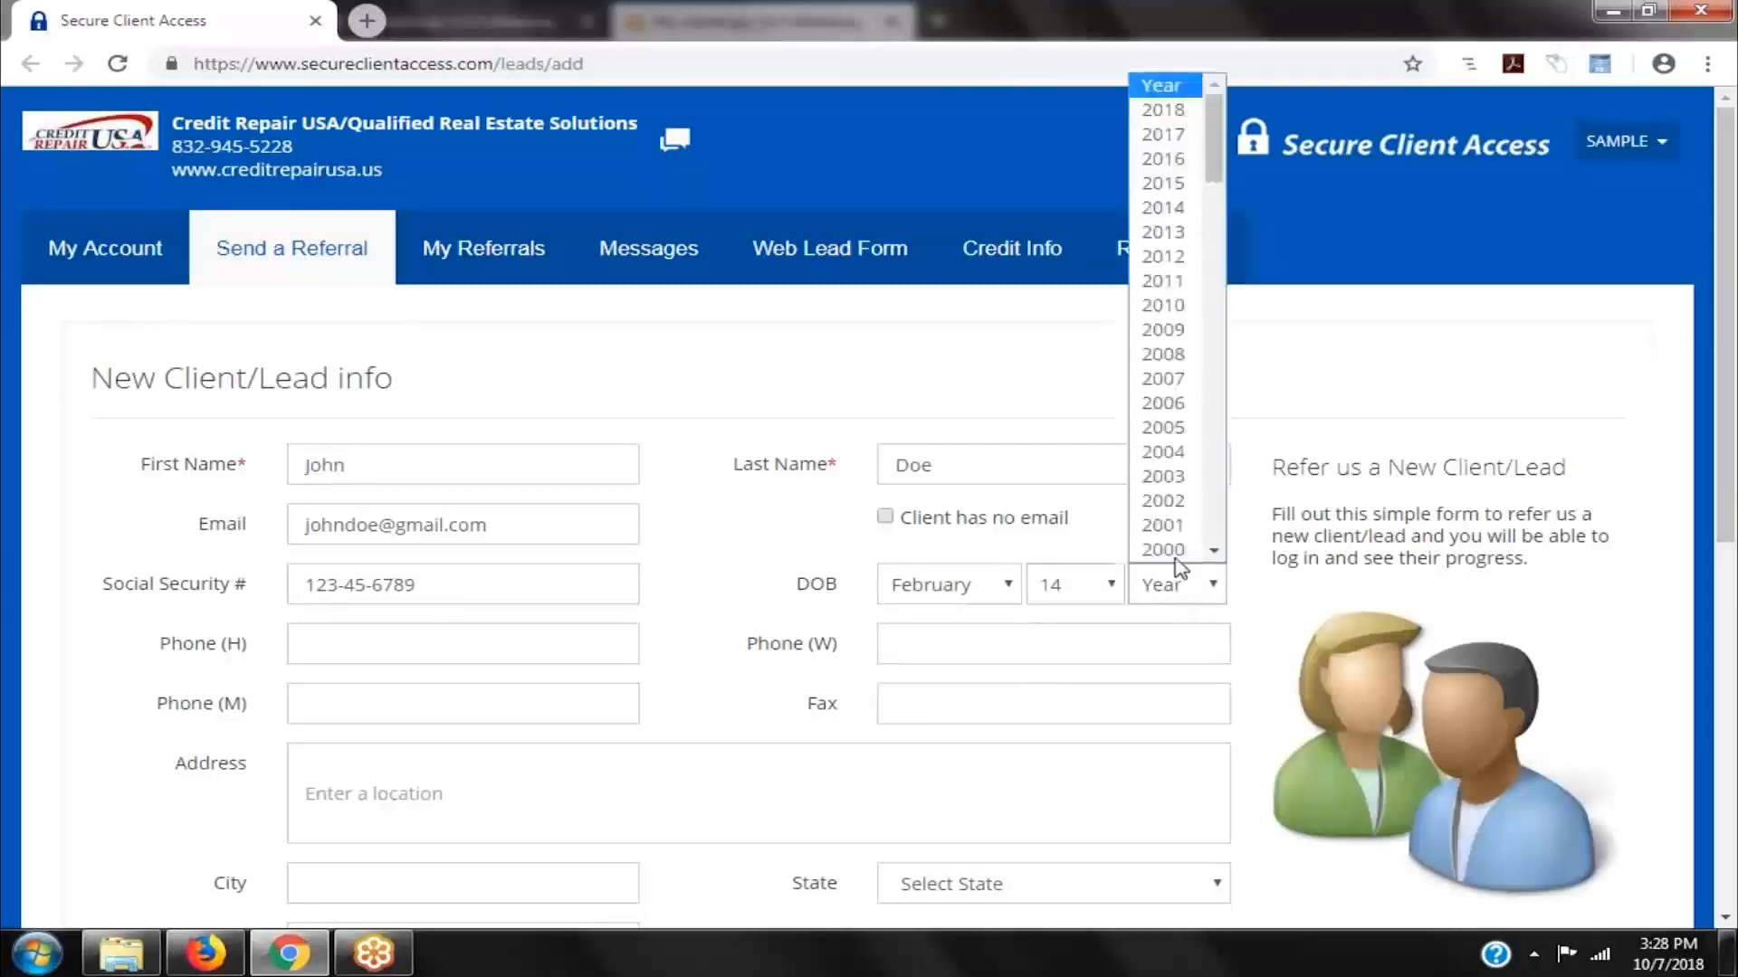
scroll(1222, 448, "down", 12)
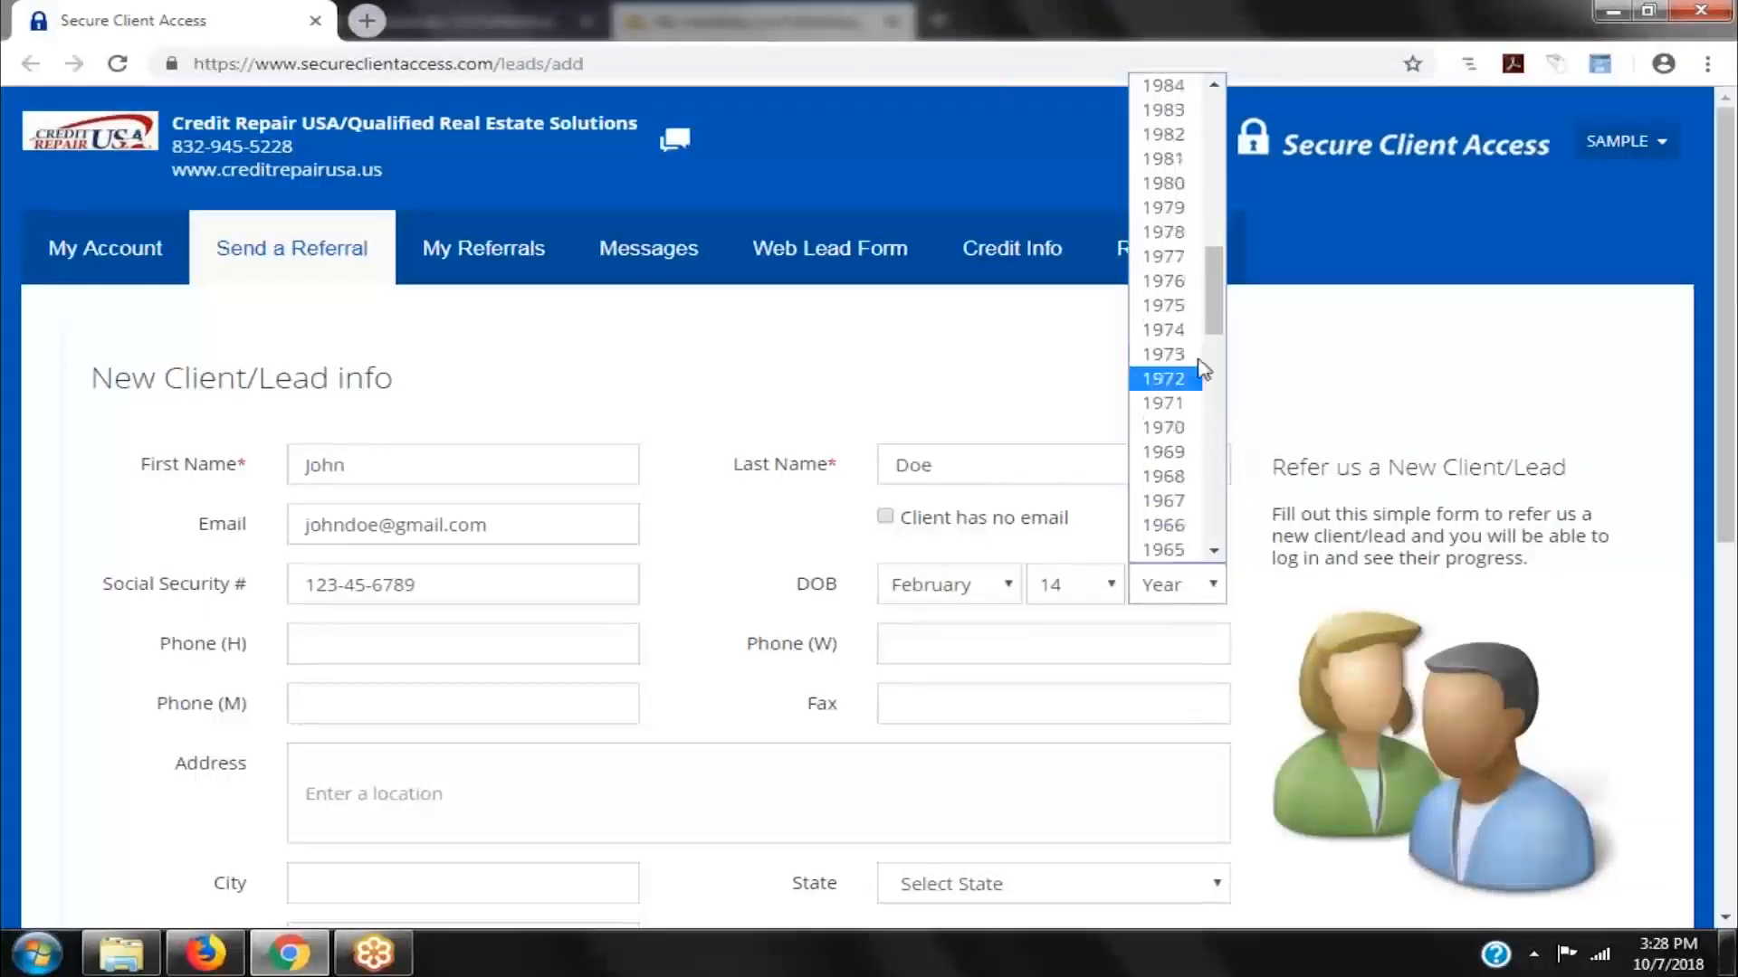
left_click(1187, 306)
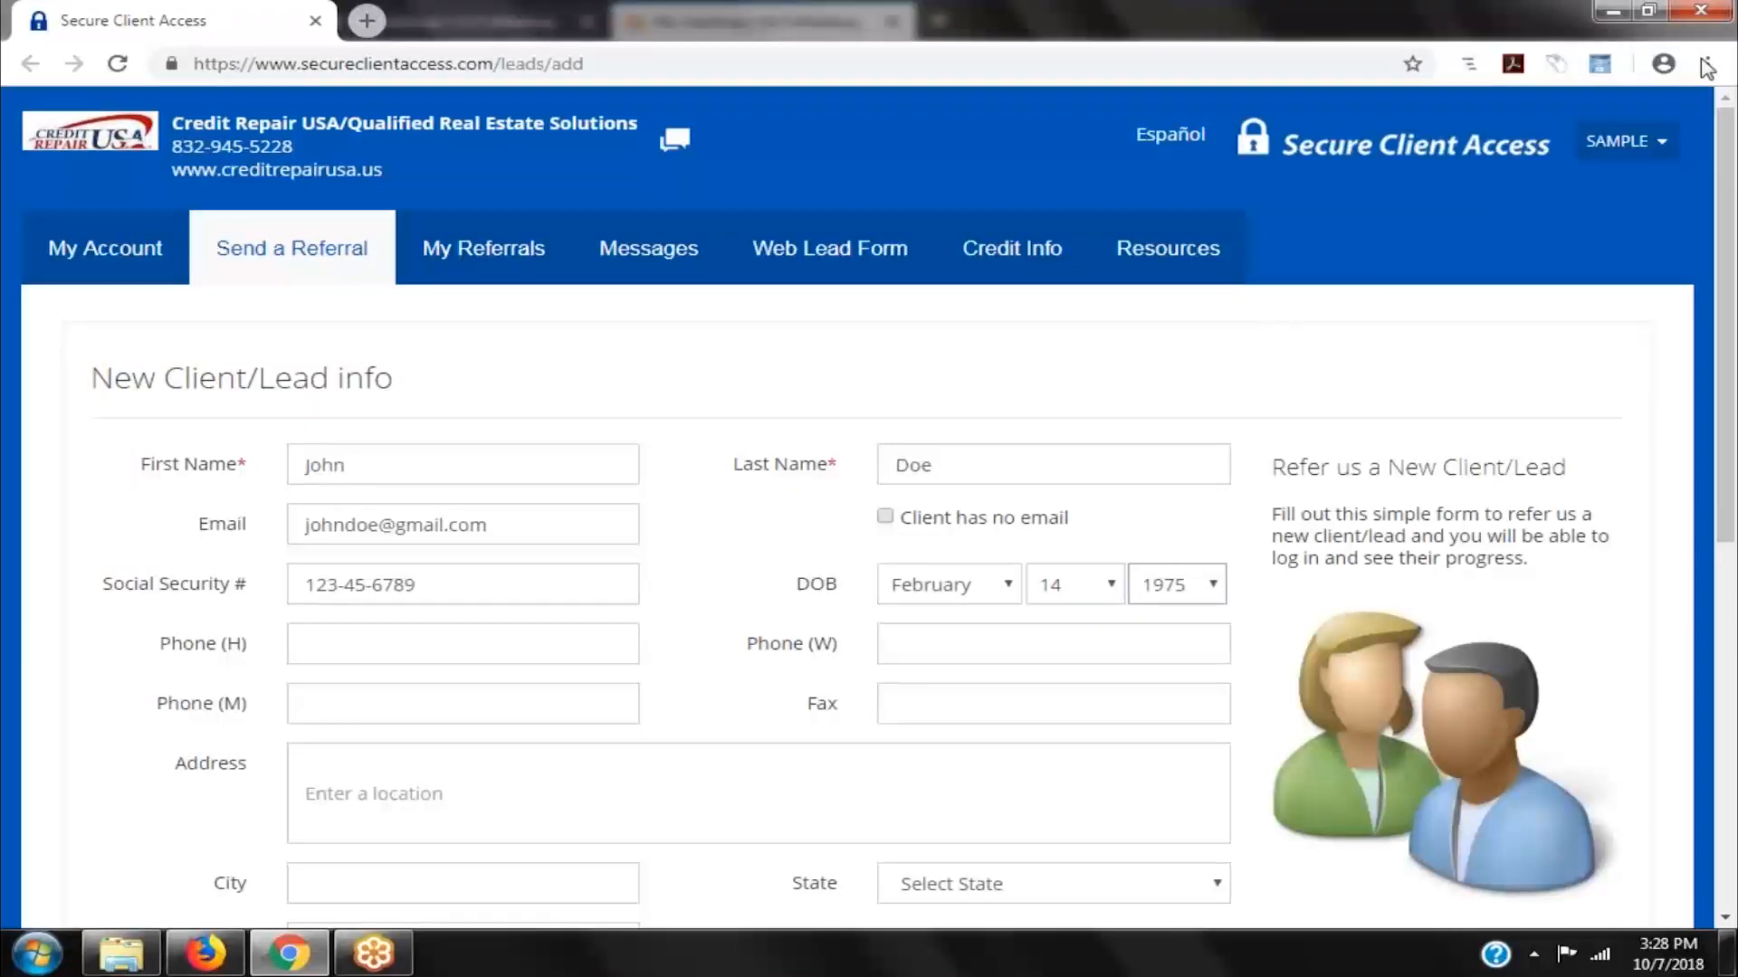
left_click(402, 638)
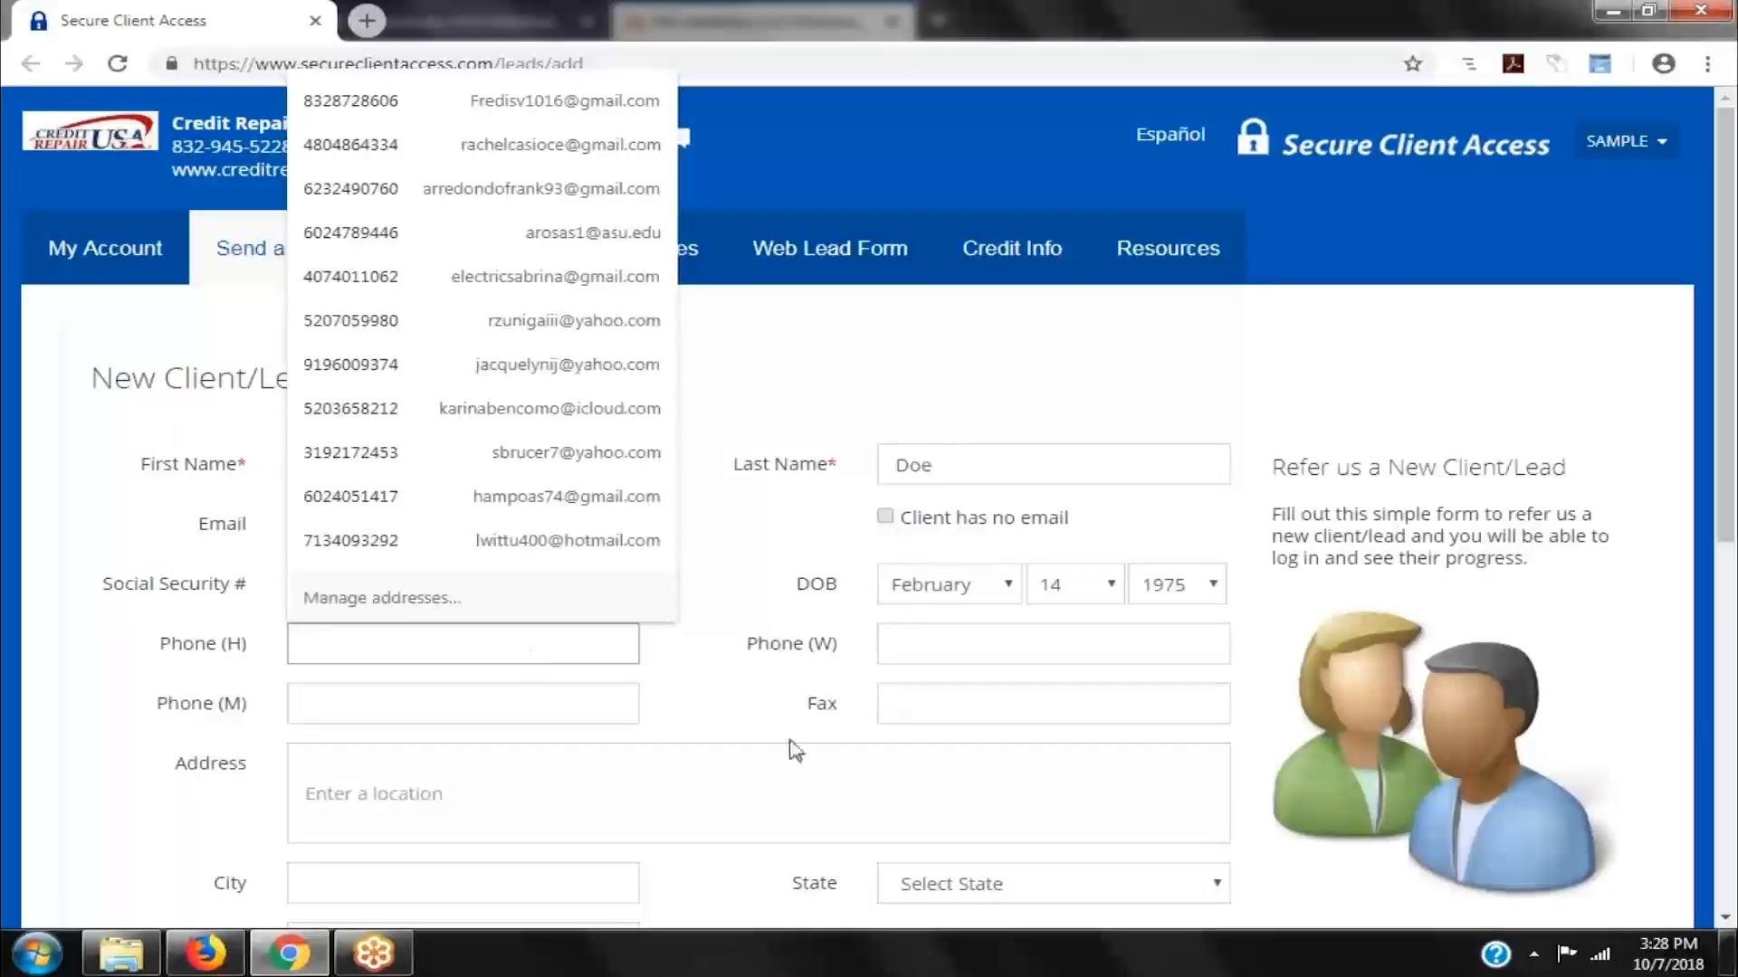
- Enter the client's home phone number, ignoring the saved suggestions
left_click(711, 716)
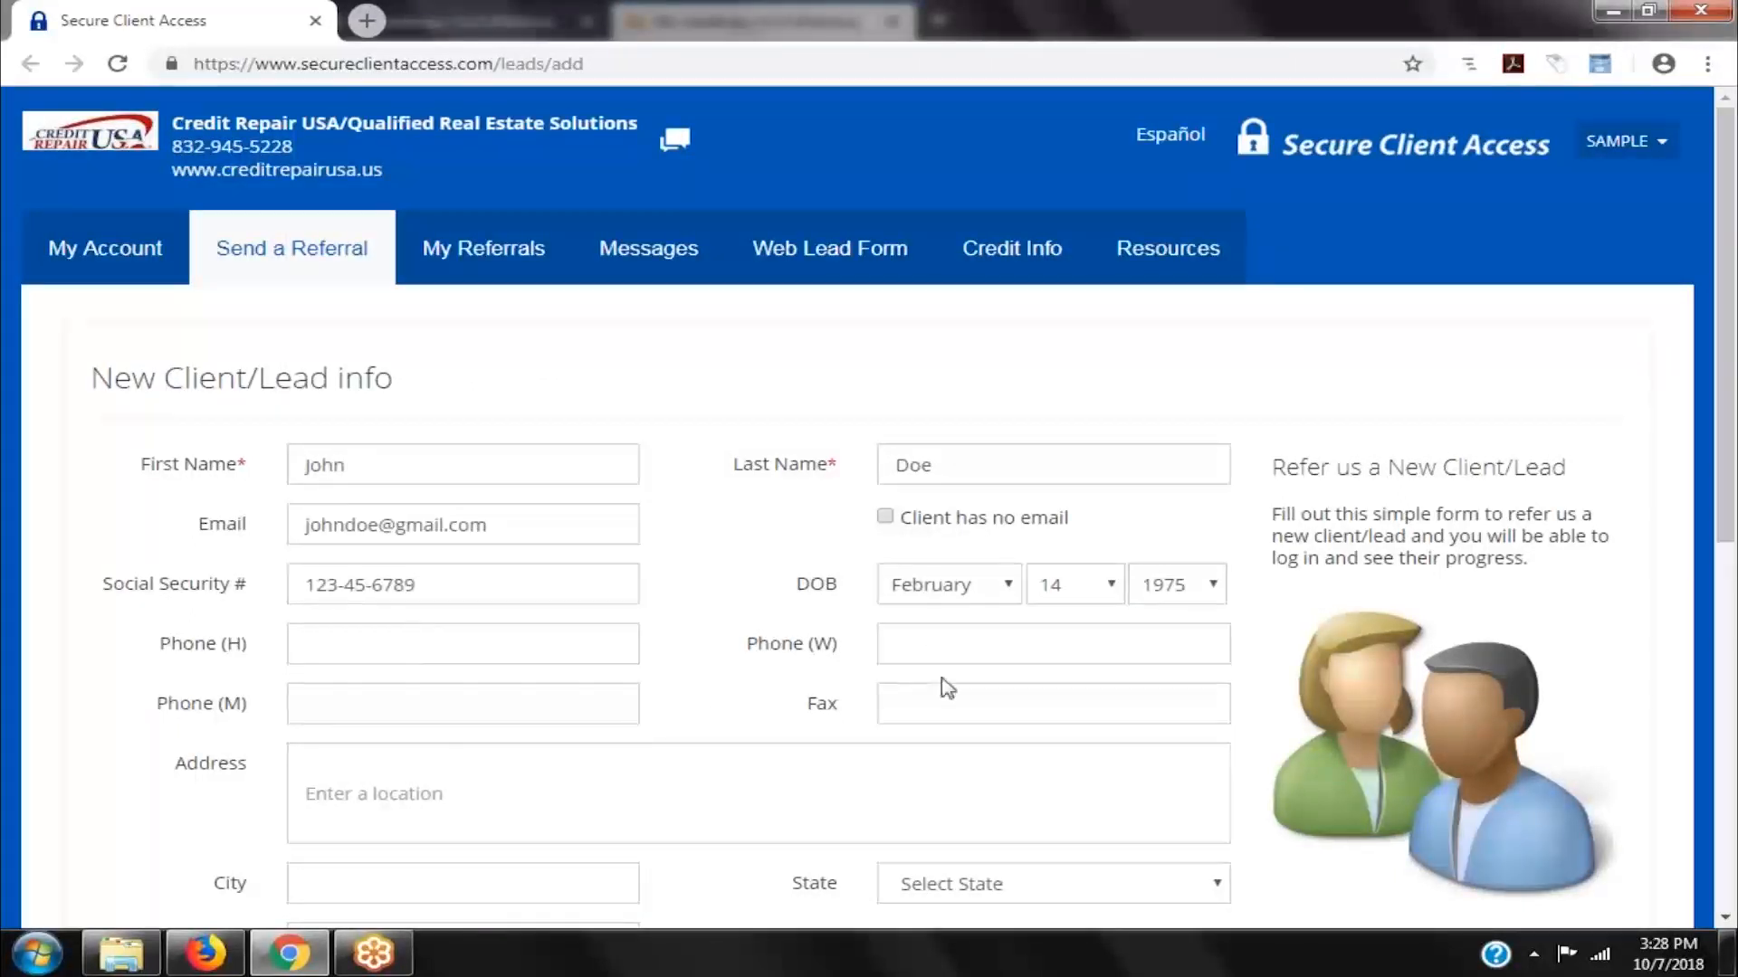
left_click(319, 645)
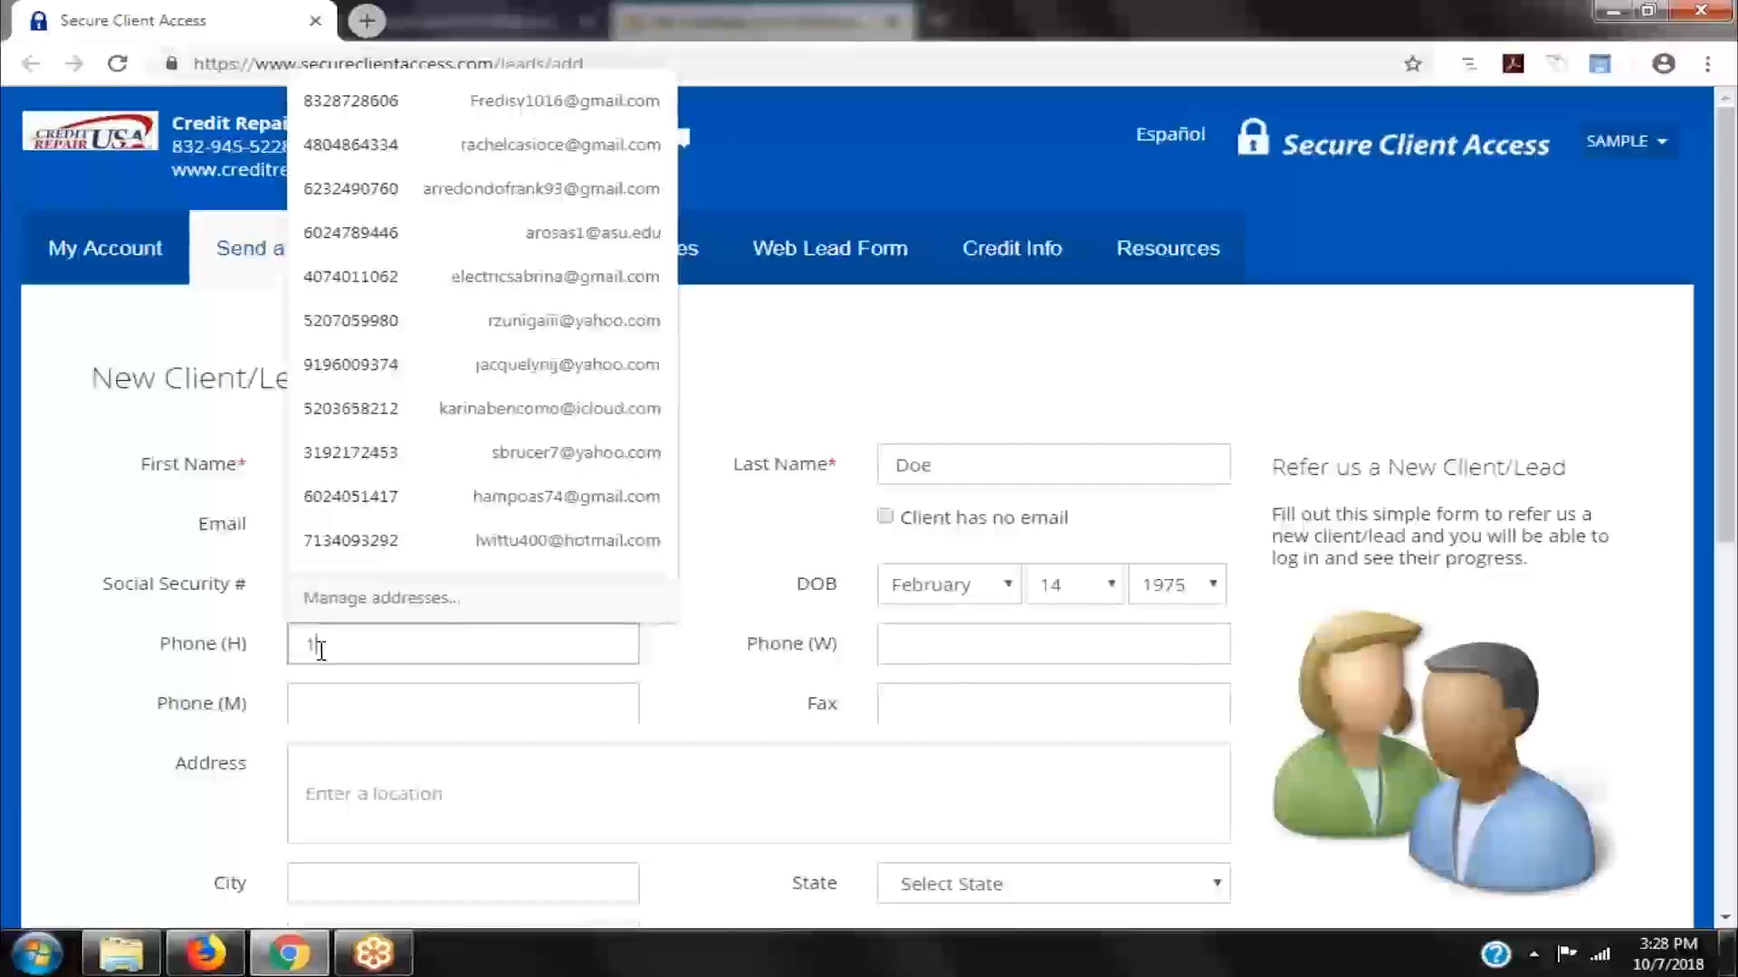
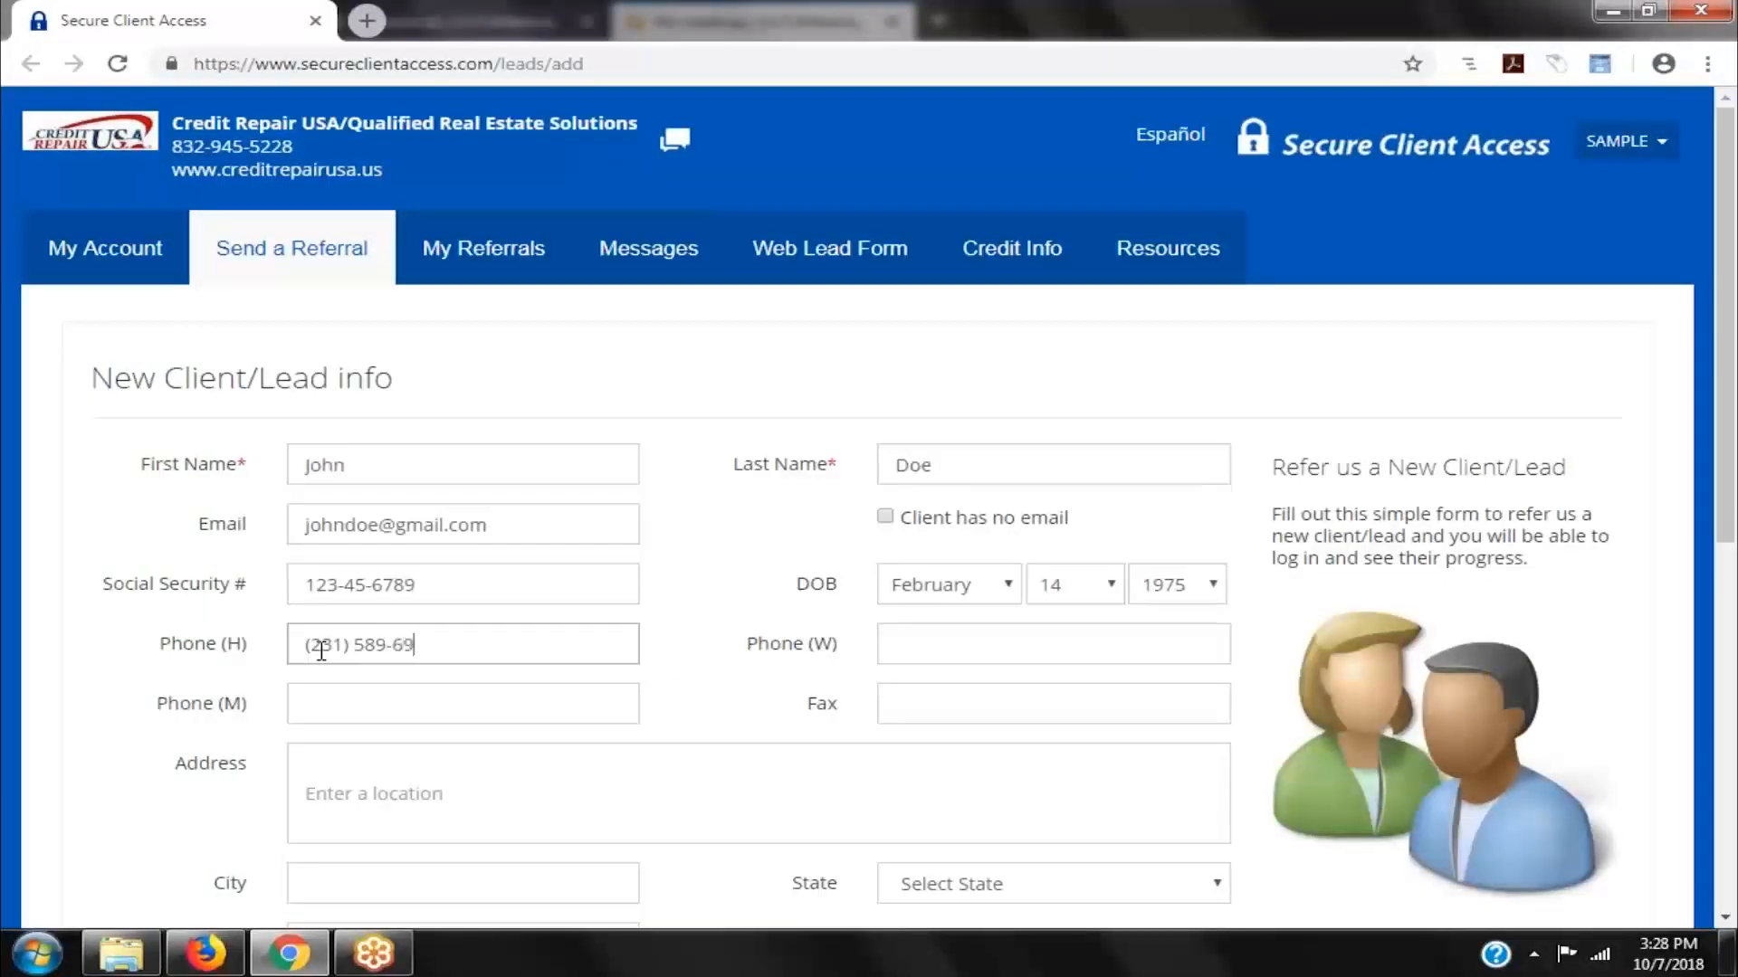
key("Tab")
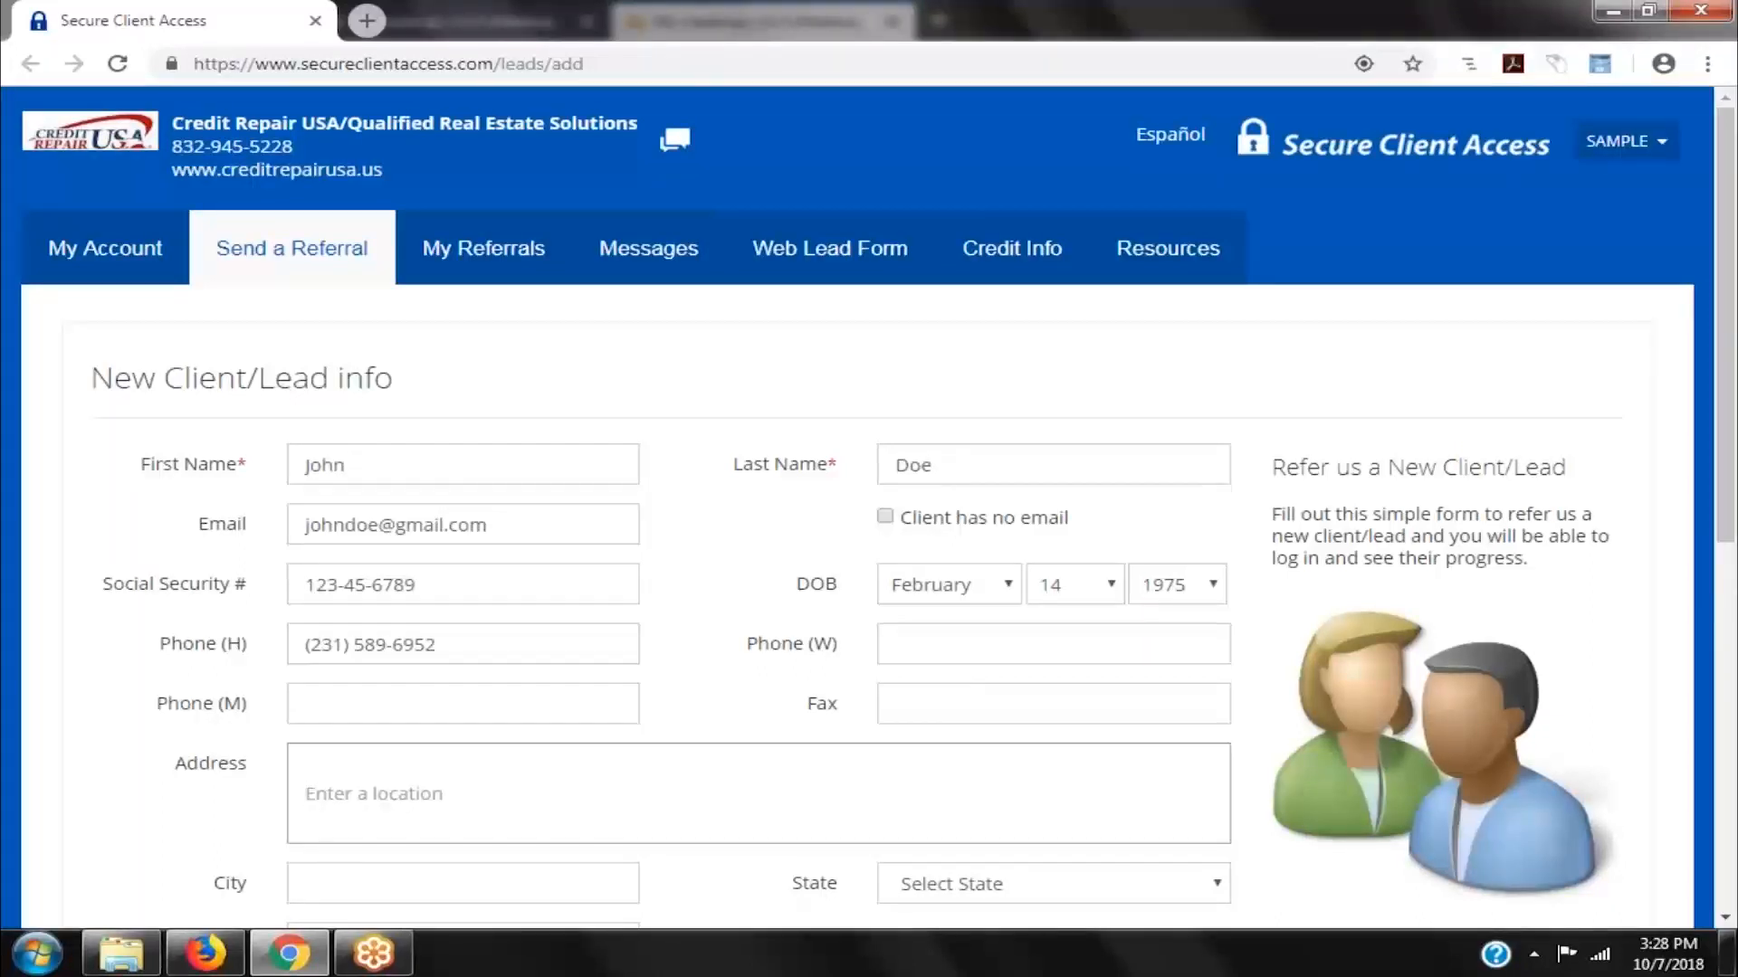
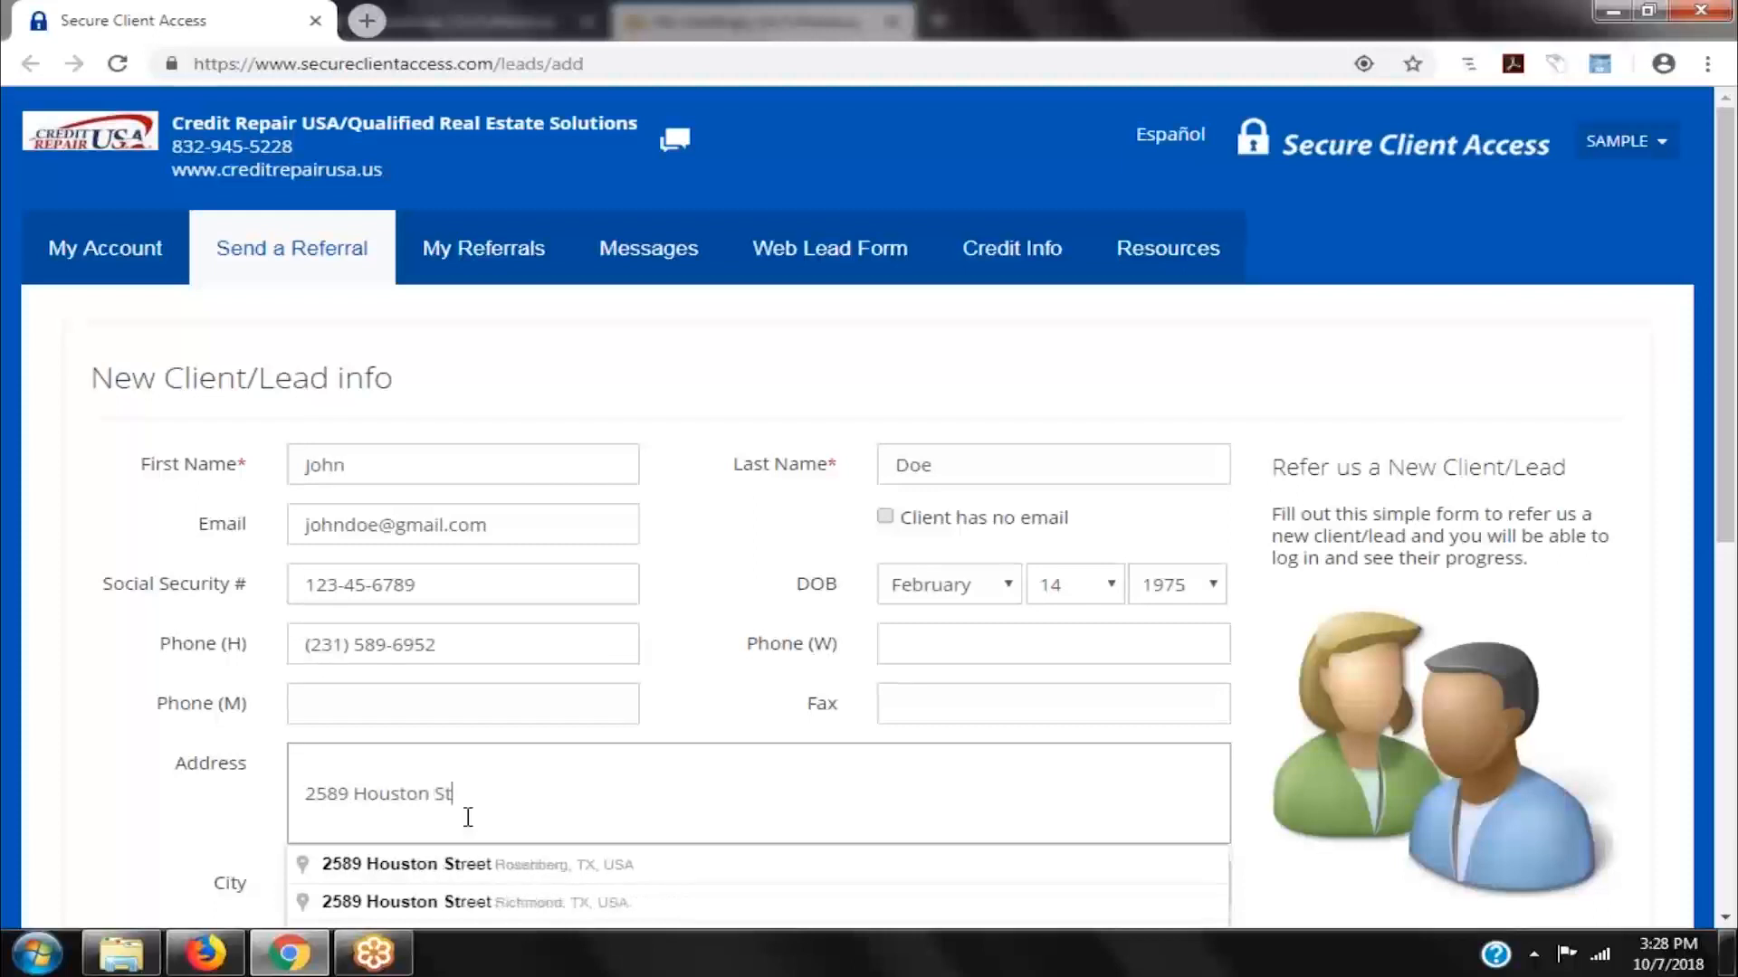
- Type the street address and accept a suggested autocomplete match
left_click(485, 908)
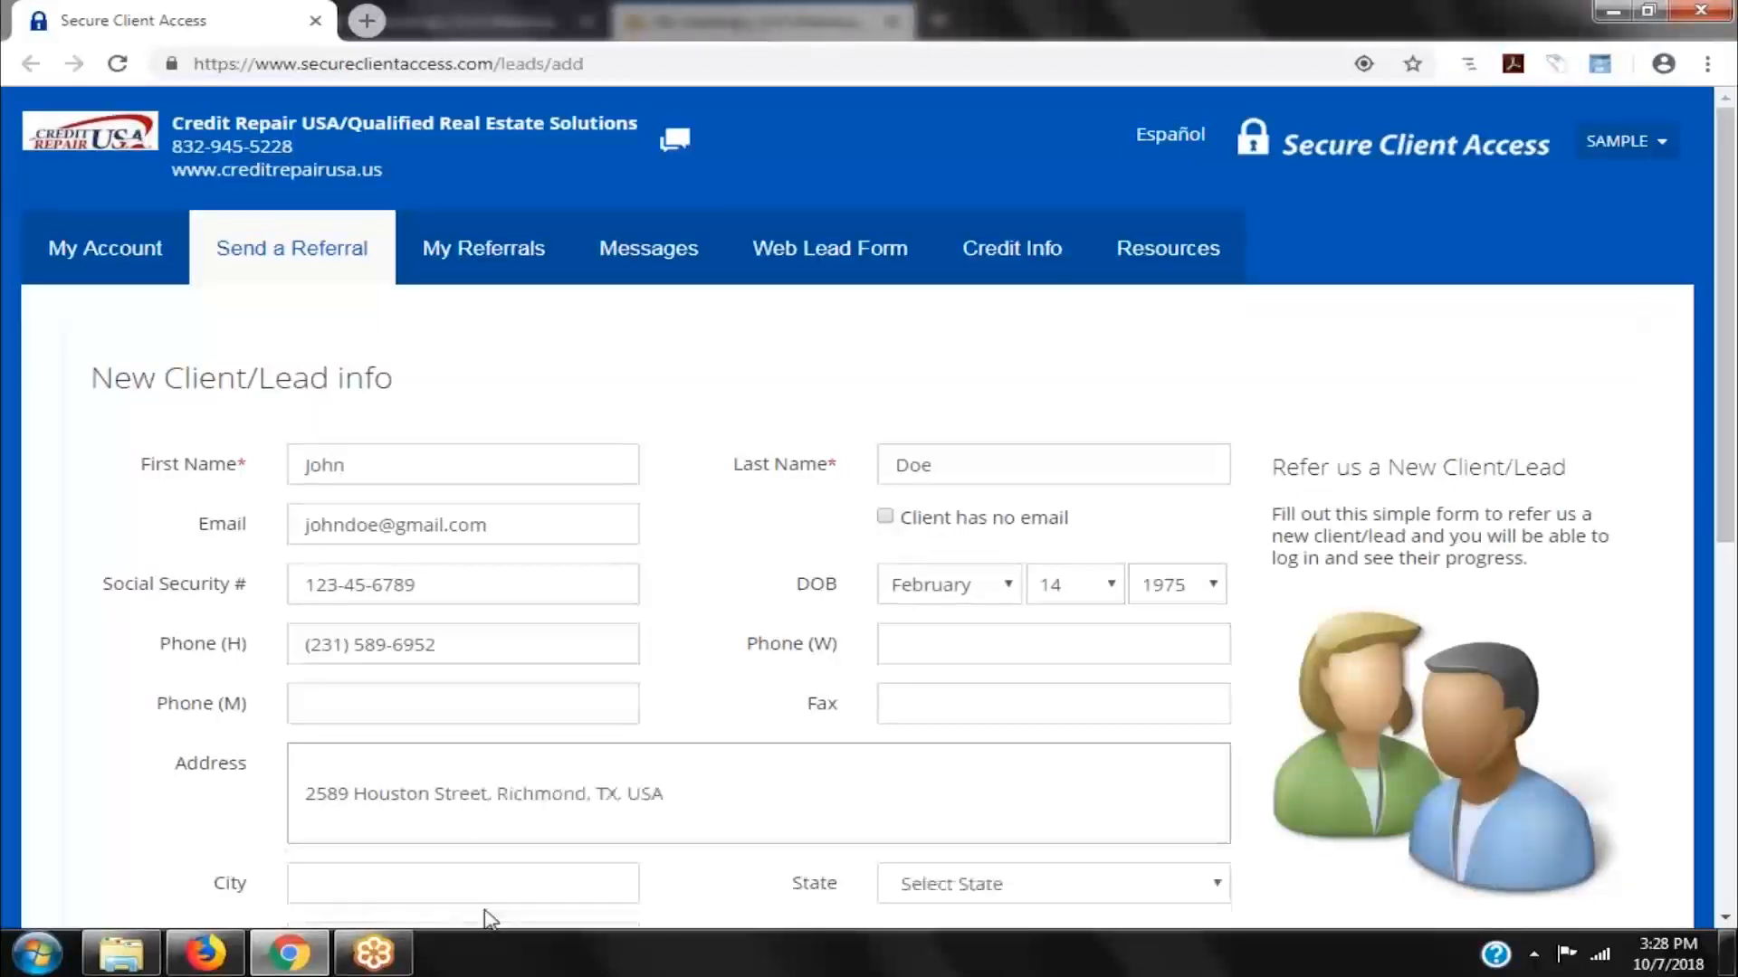
scroll(491, 633, "down", 4)
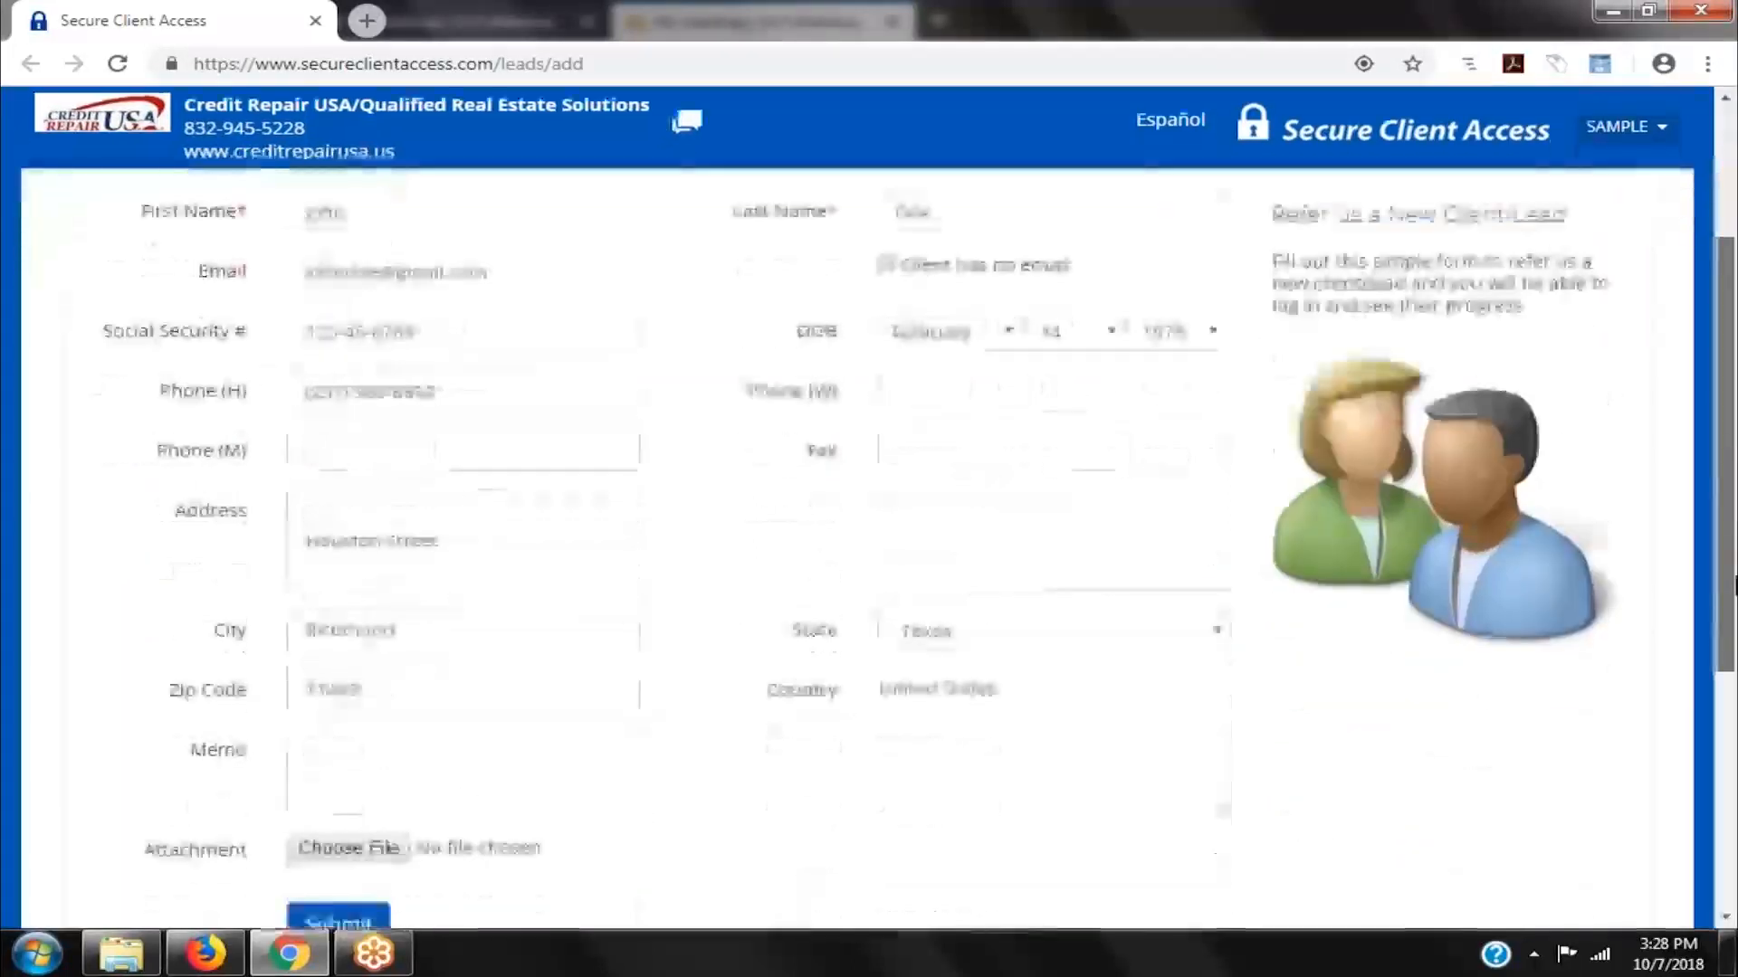
left_click(378, 622)
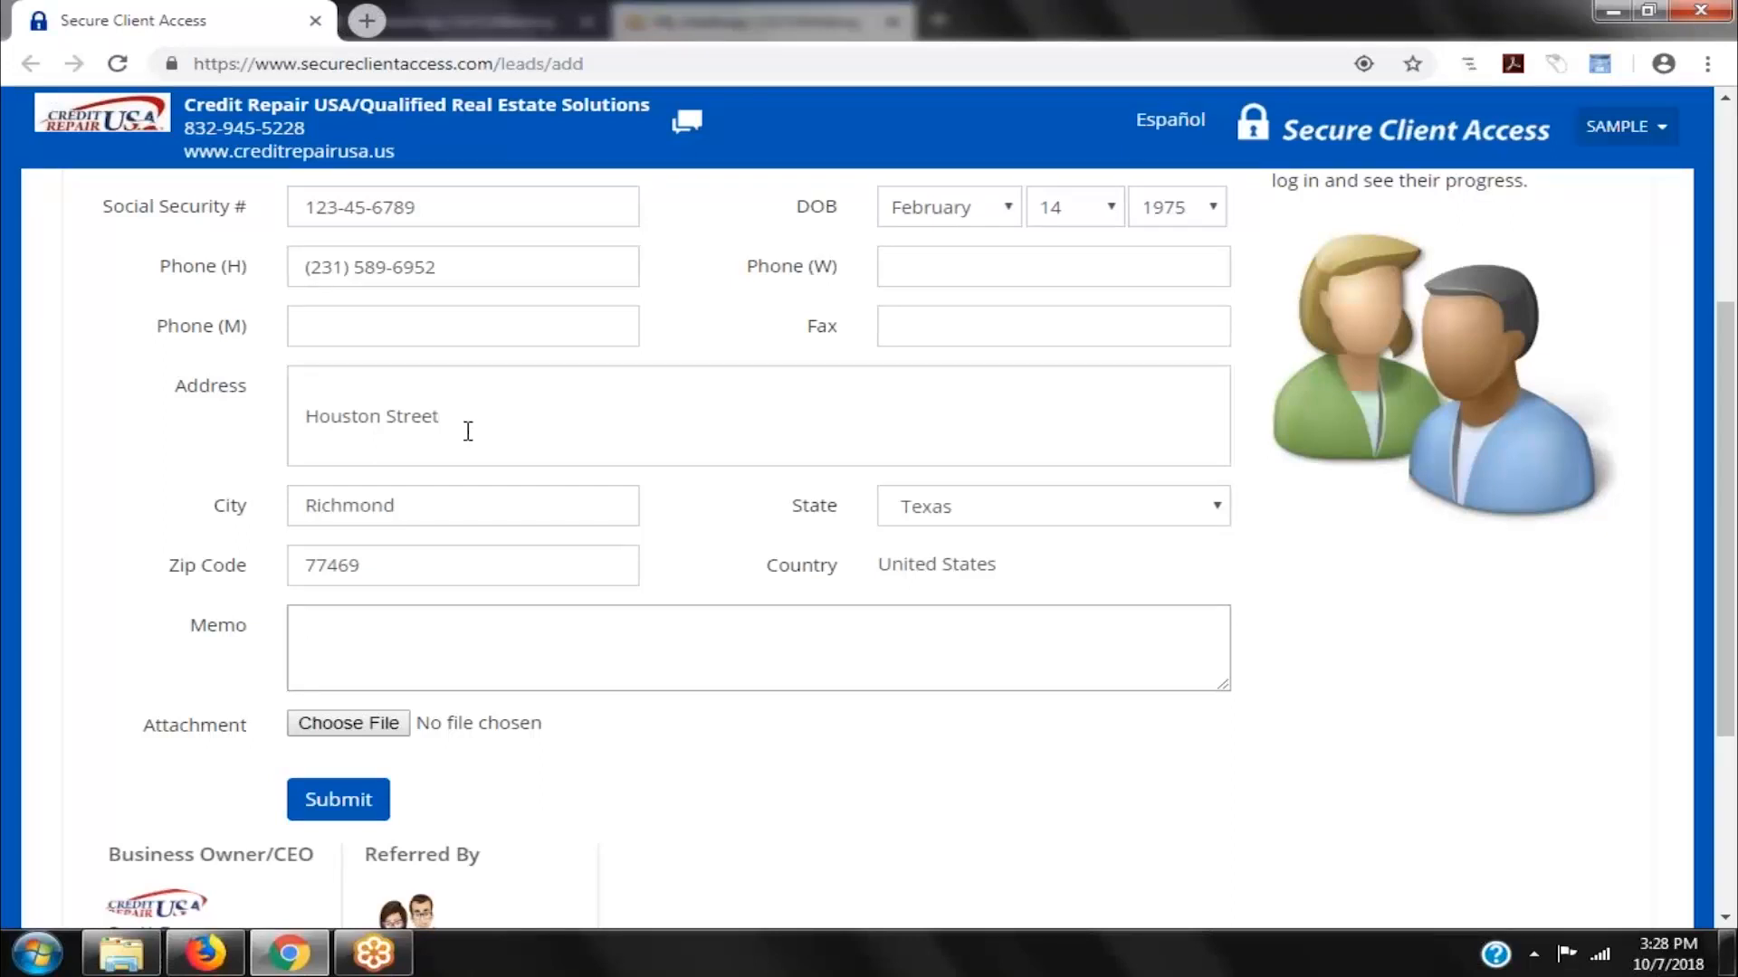
- Replace the street with a house-numbered address, letting the suggestion fill city, state and zip
left_click(336, 409)
left_click_drag(473, 408, 242, 419)
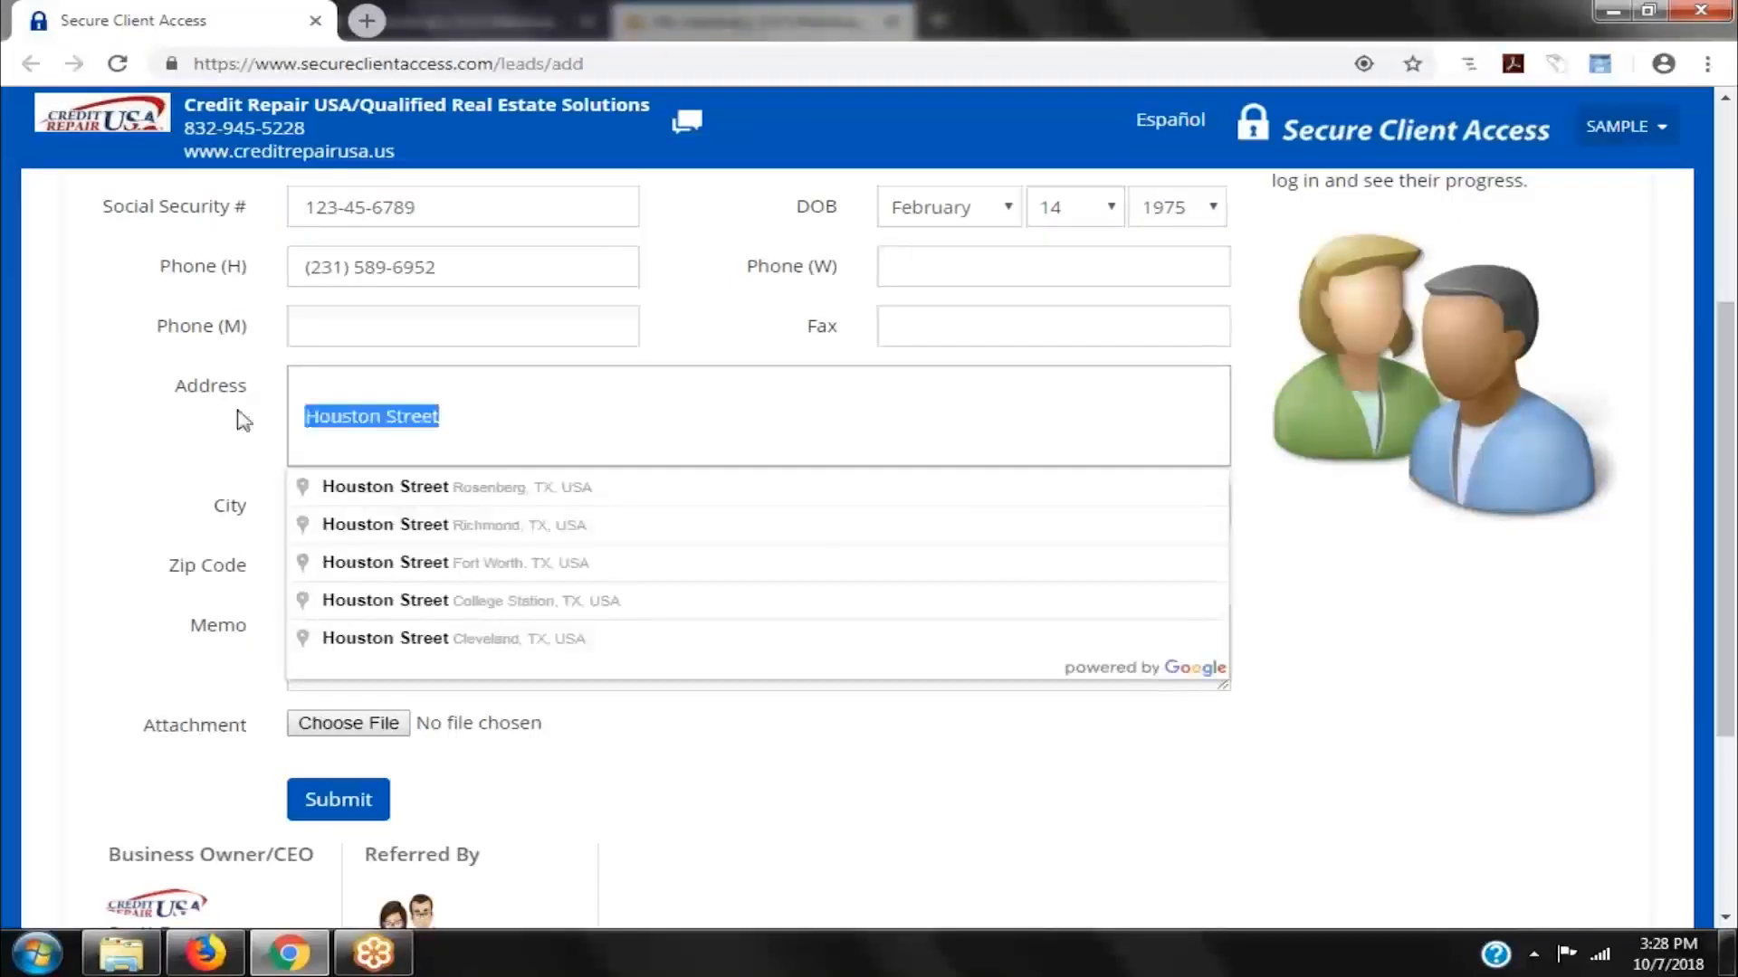
type("123")
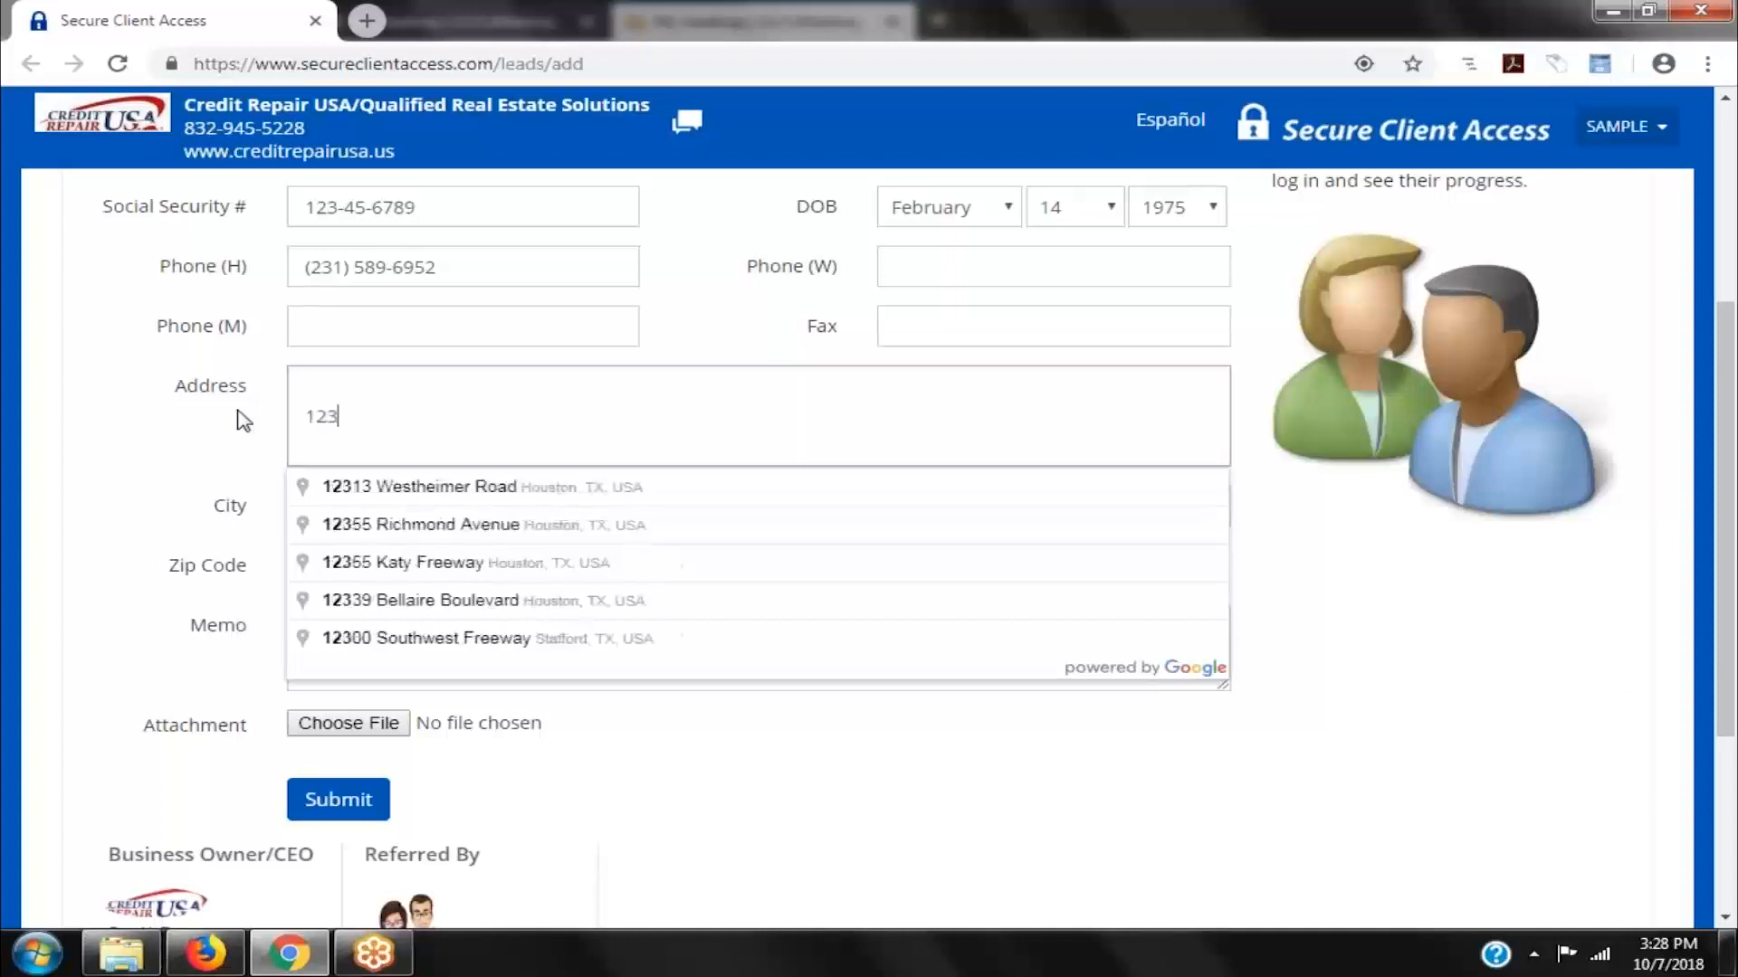
type(" Houston Street")
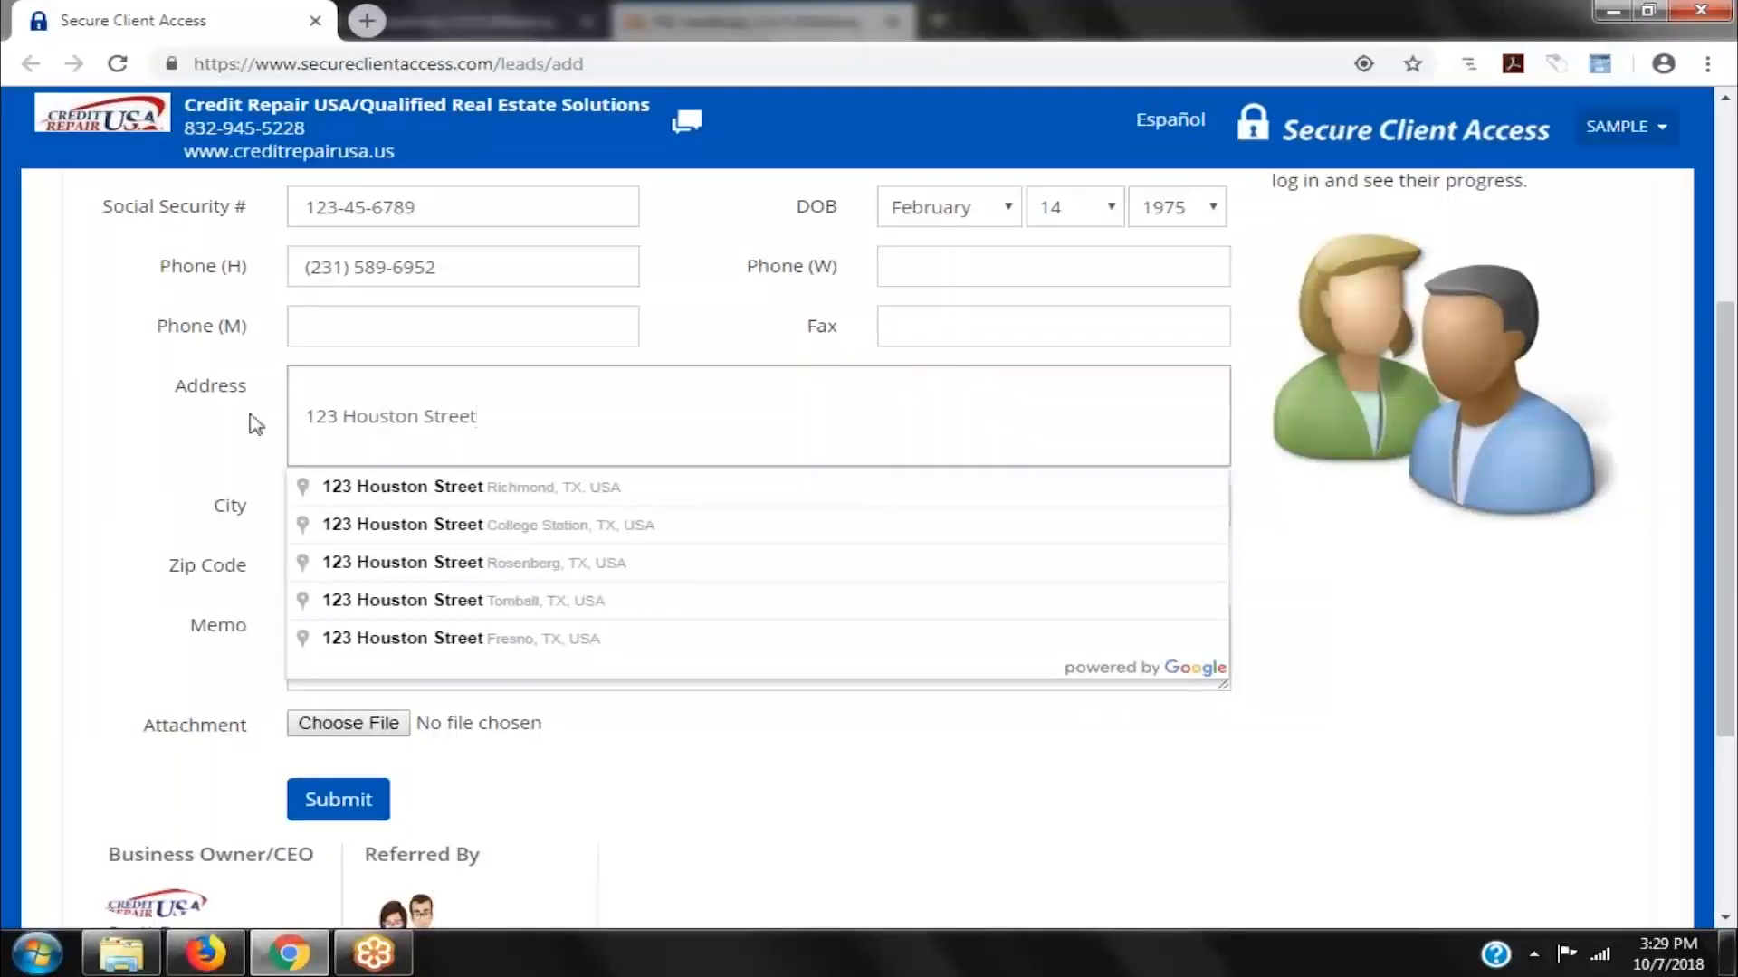
left_click(414, 493)
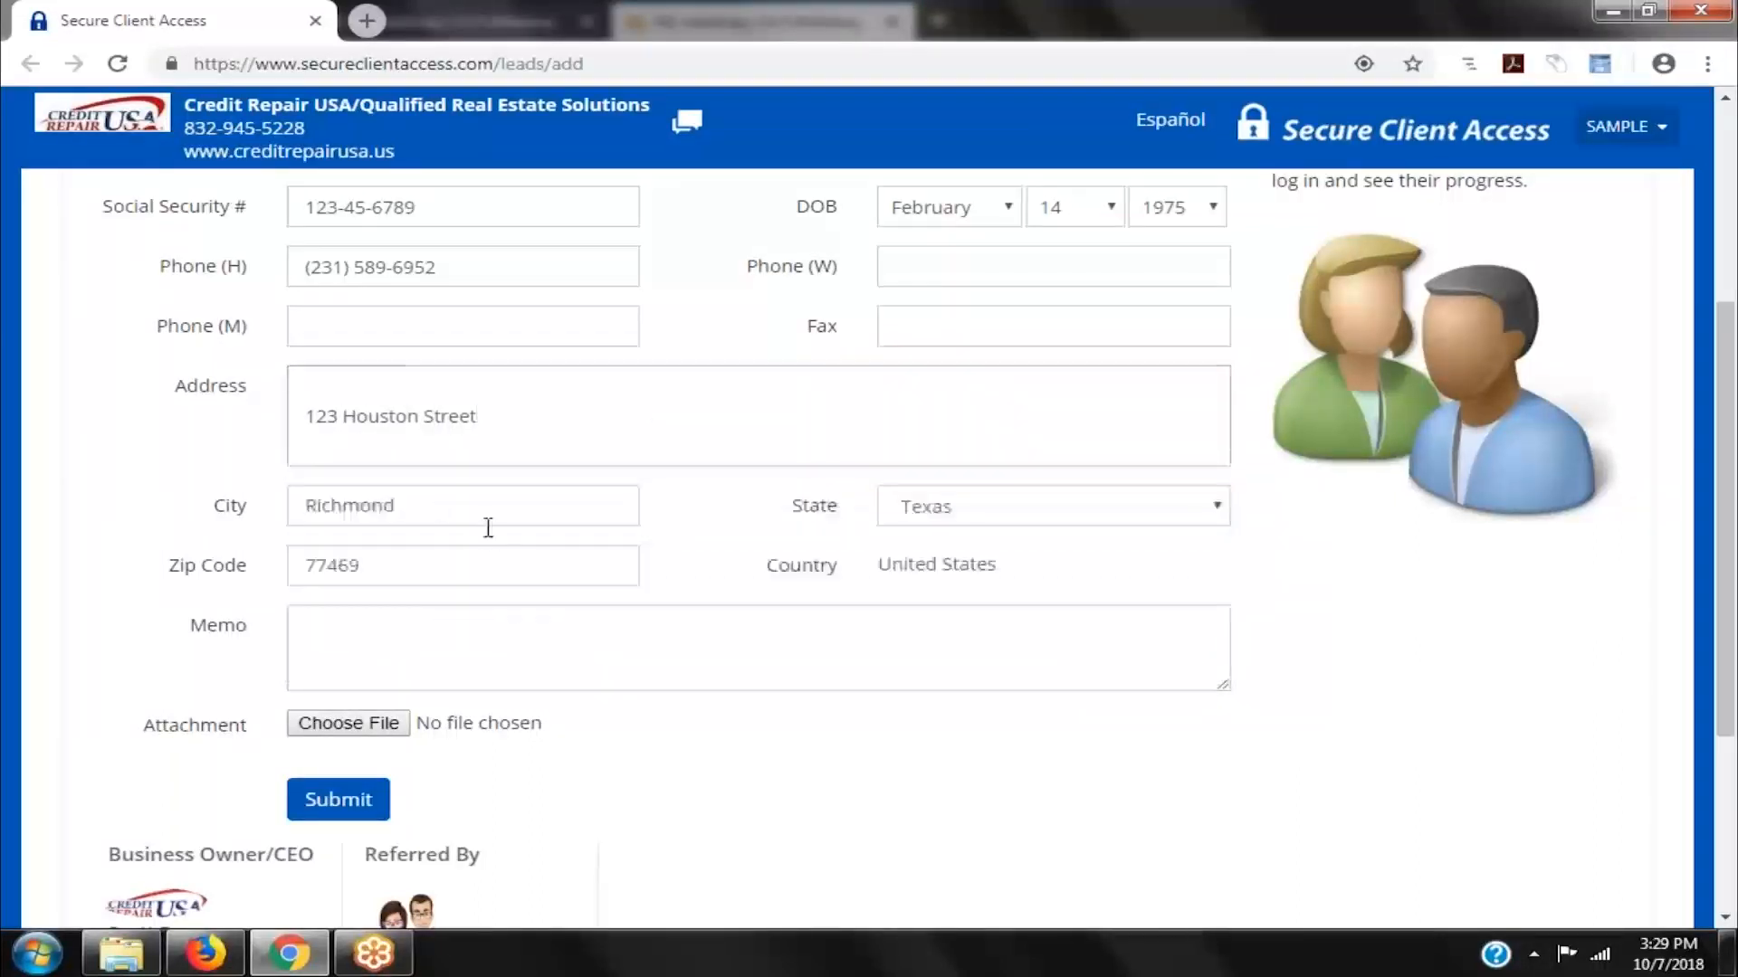
left_click(370, 633)
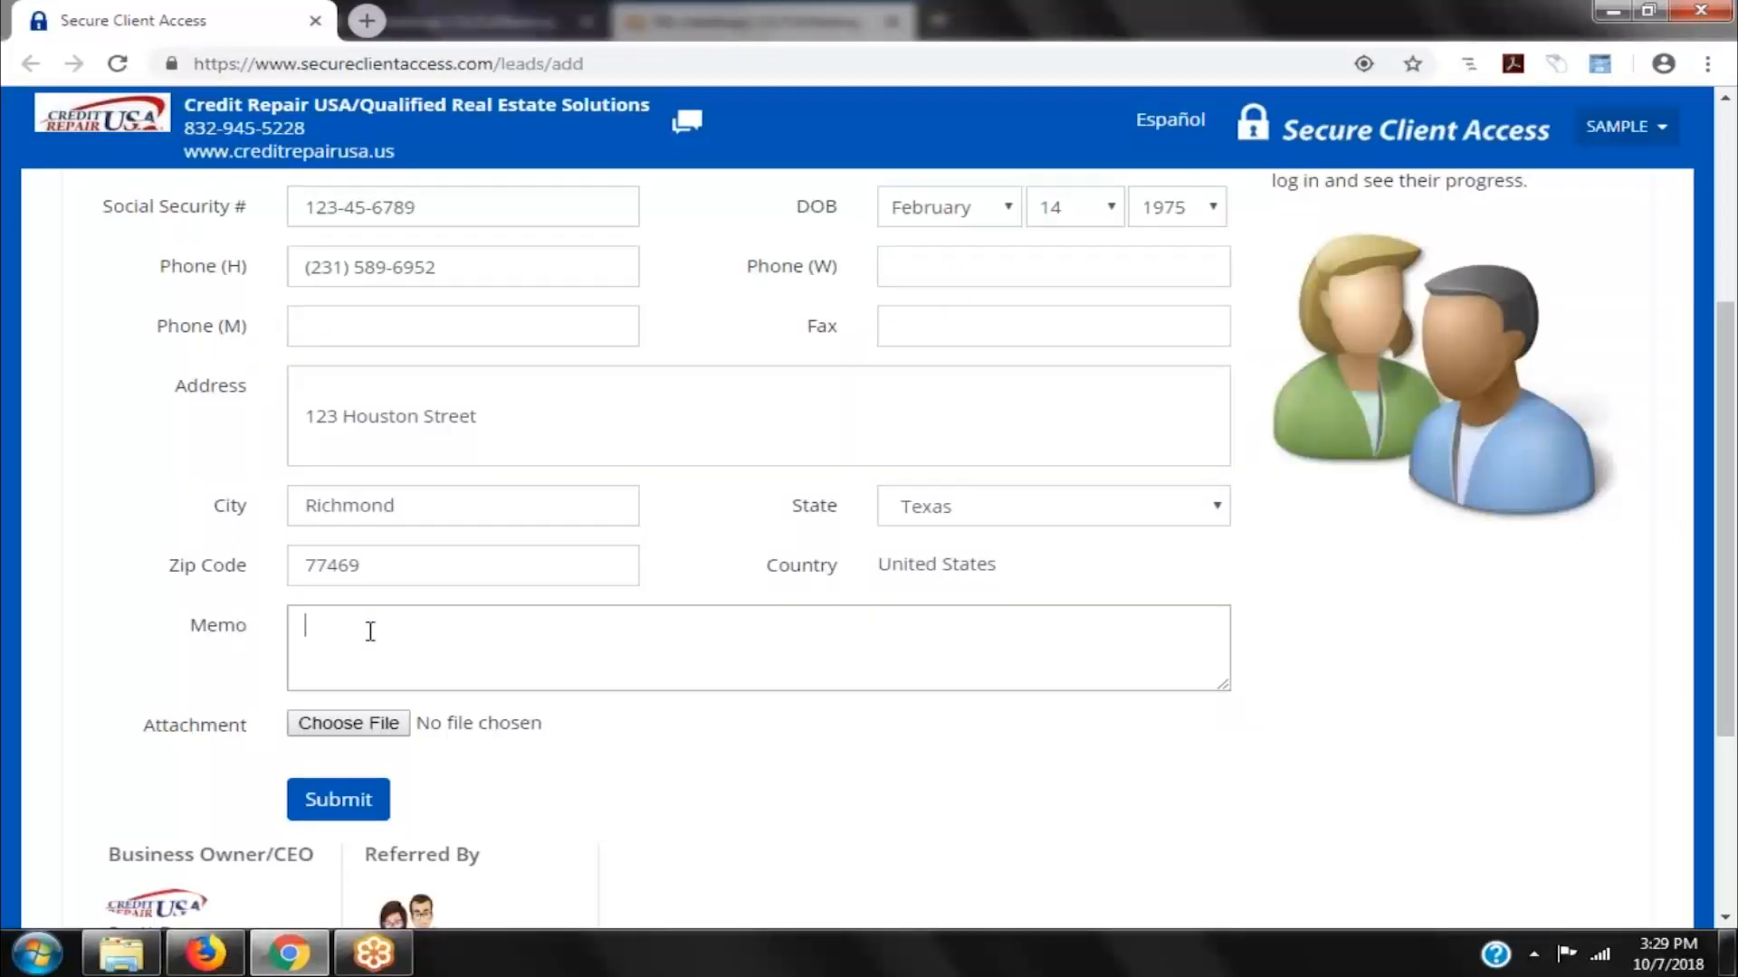
- Write 'Identity IQ Login Info: Username/Password/Last 4 of Social.' in the memo
type("Identity IQ Login Info:  Userna")
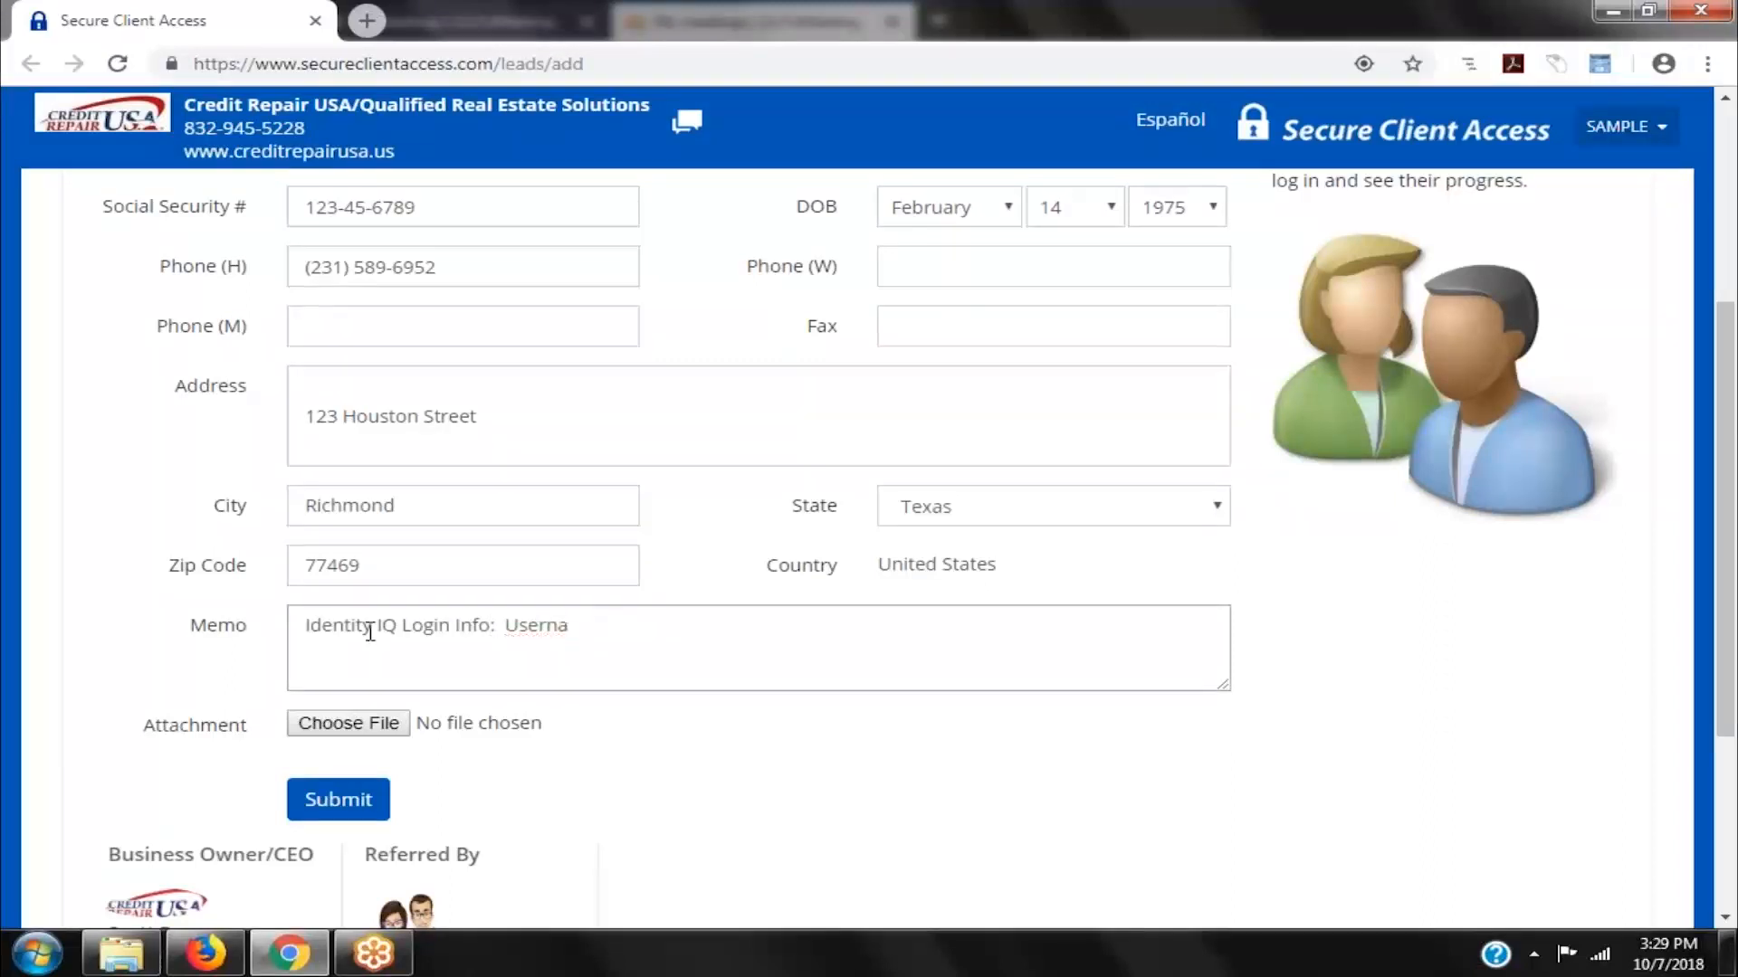
type("me/Passw")
key("BackSpace")
type("word/Last ")
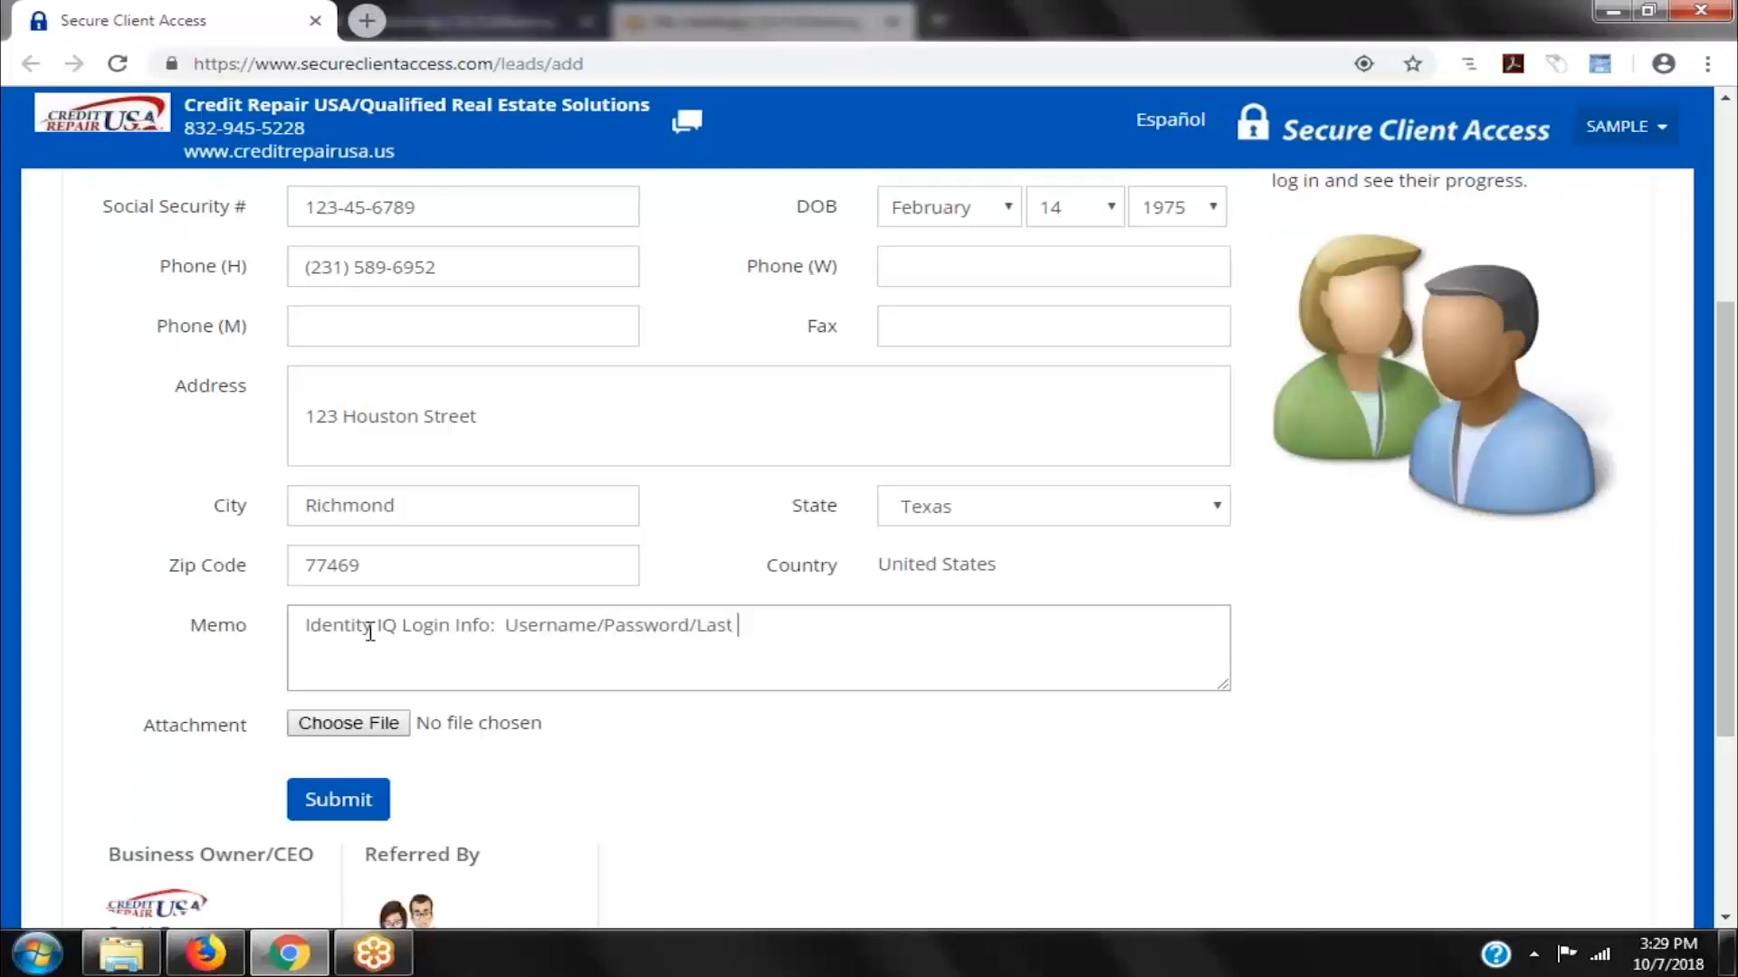
type("4 of Social.")
left_click_drag(1733, 613, 1735, 582)
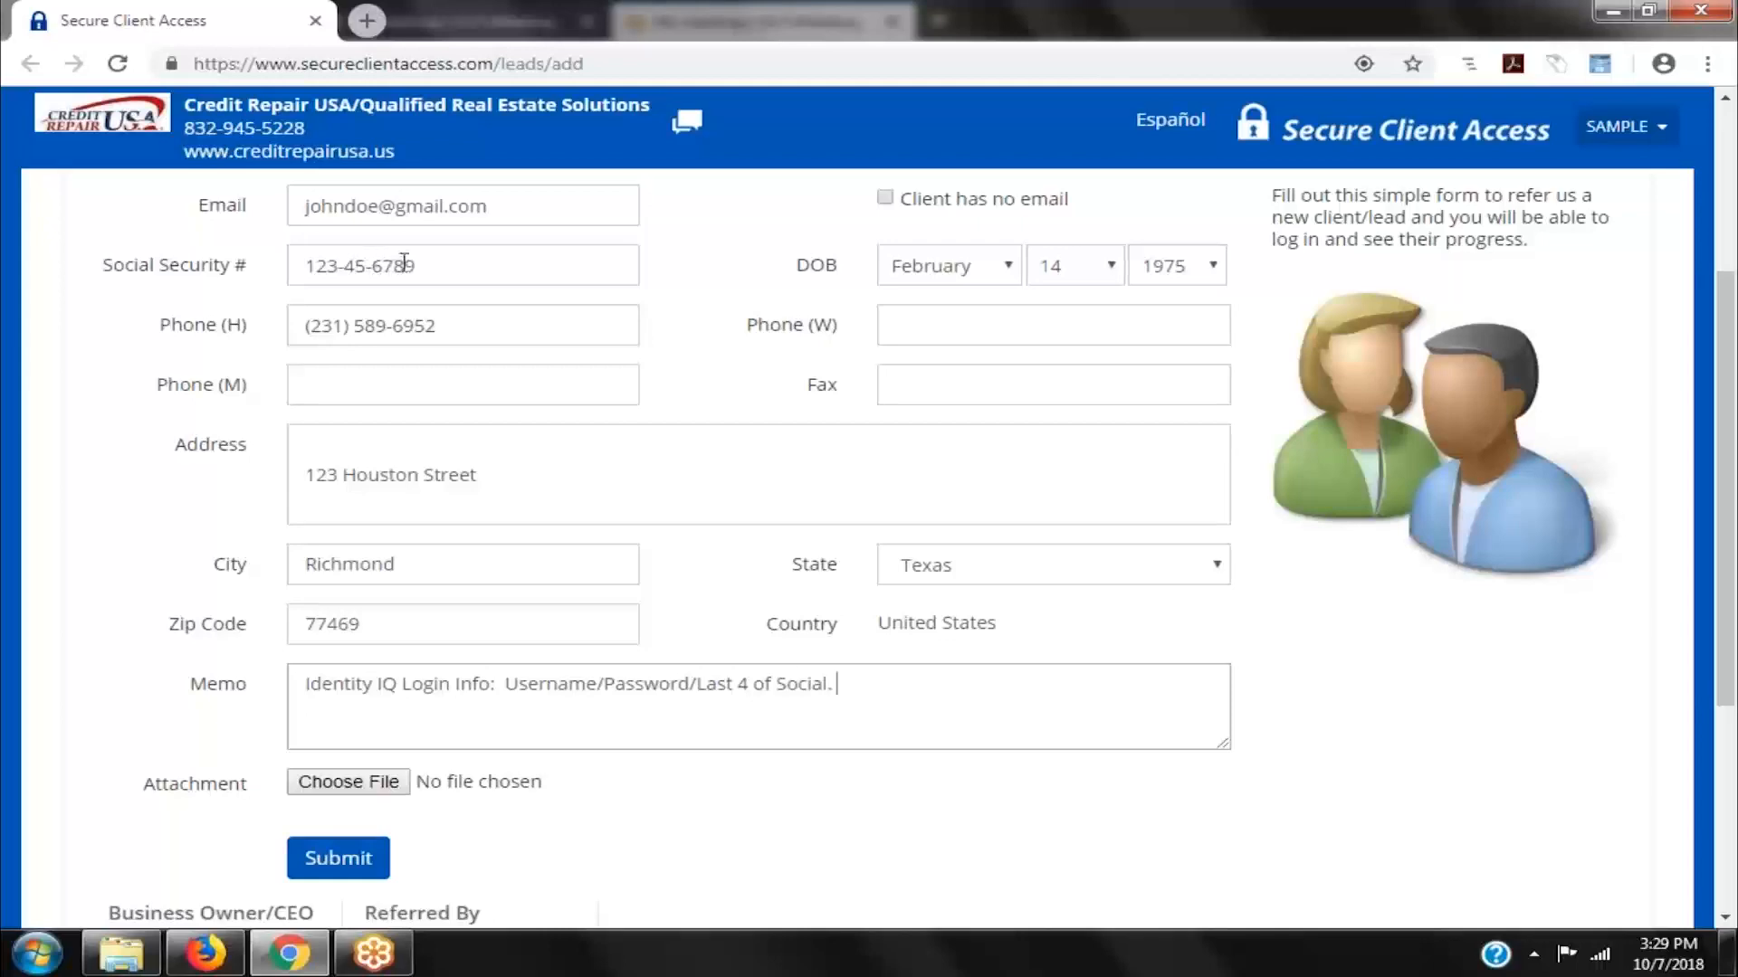
scroll(900, 568, "down", 2)
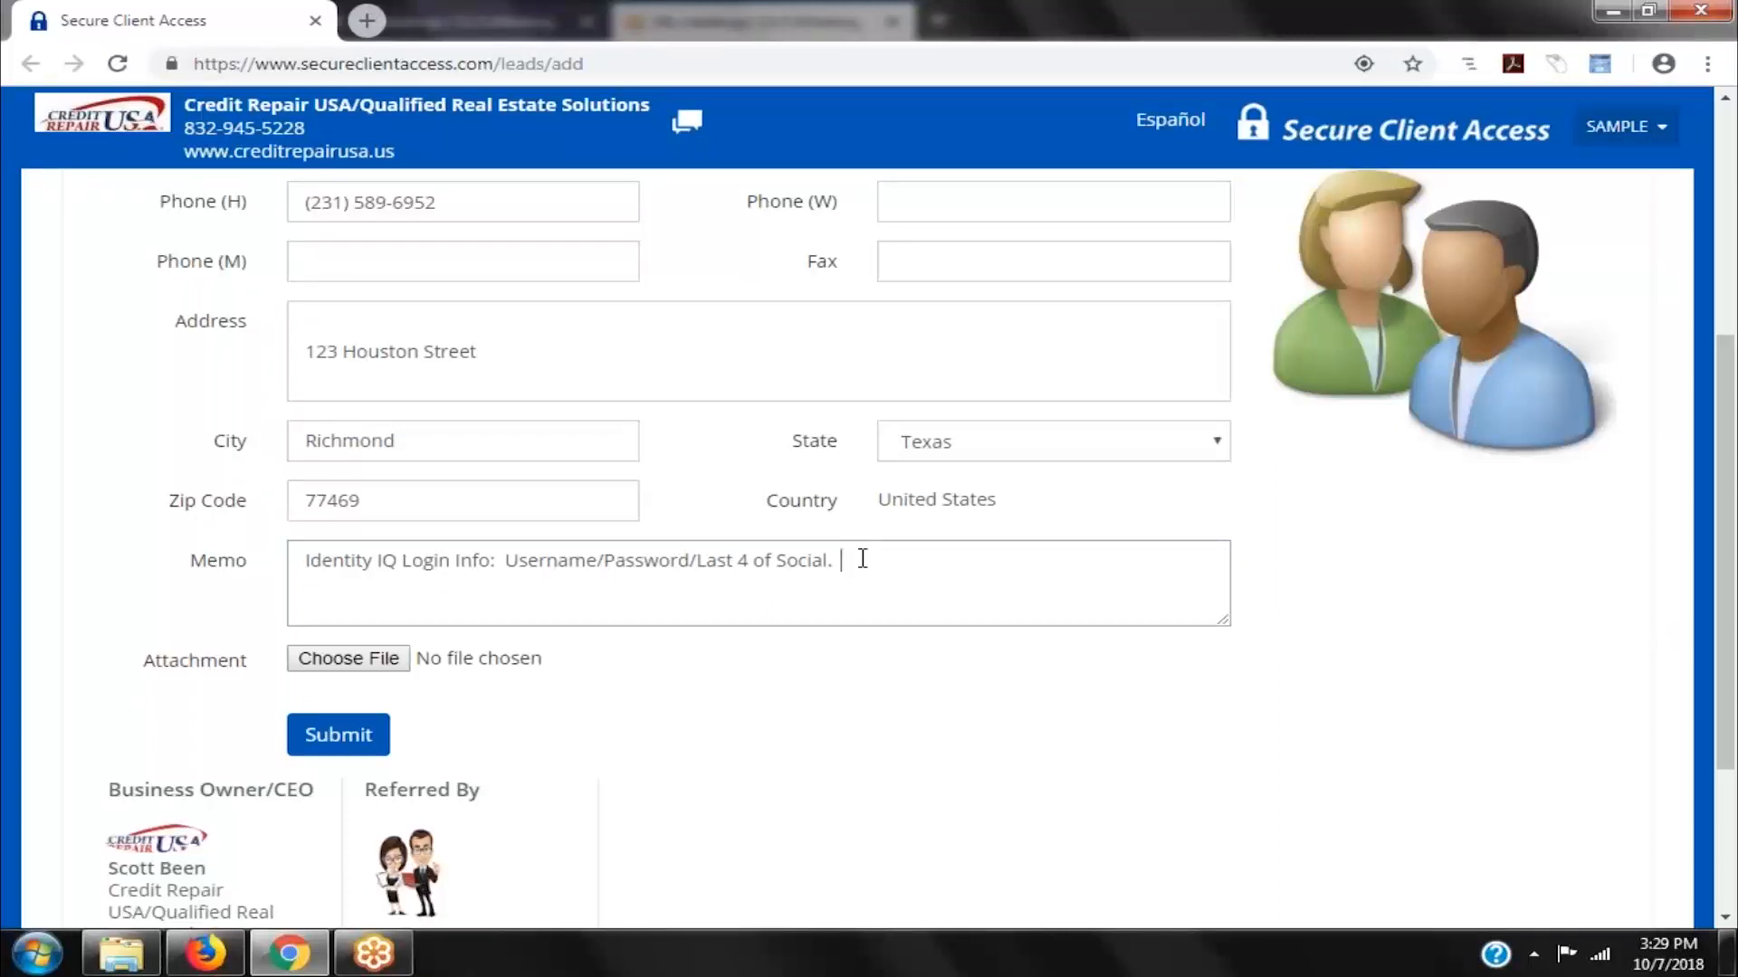
- Note the client wants to buy a home and a car or truck, with a 490 credit score
type("Client i")
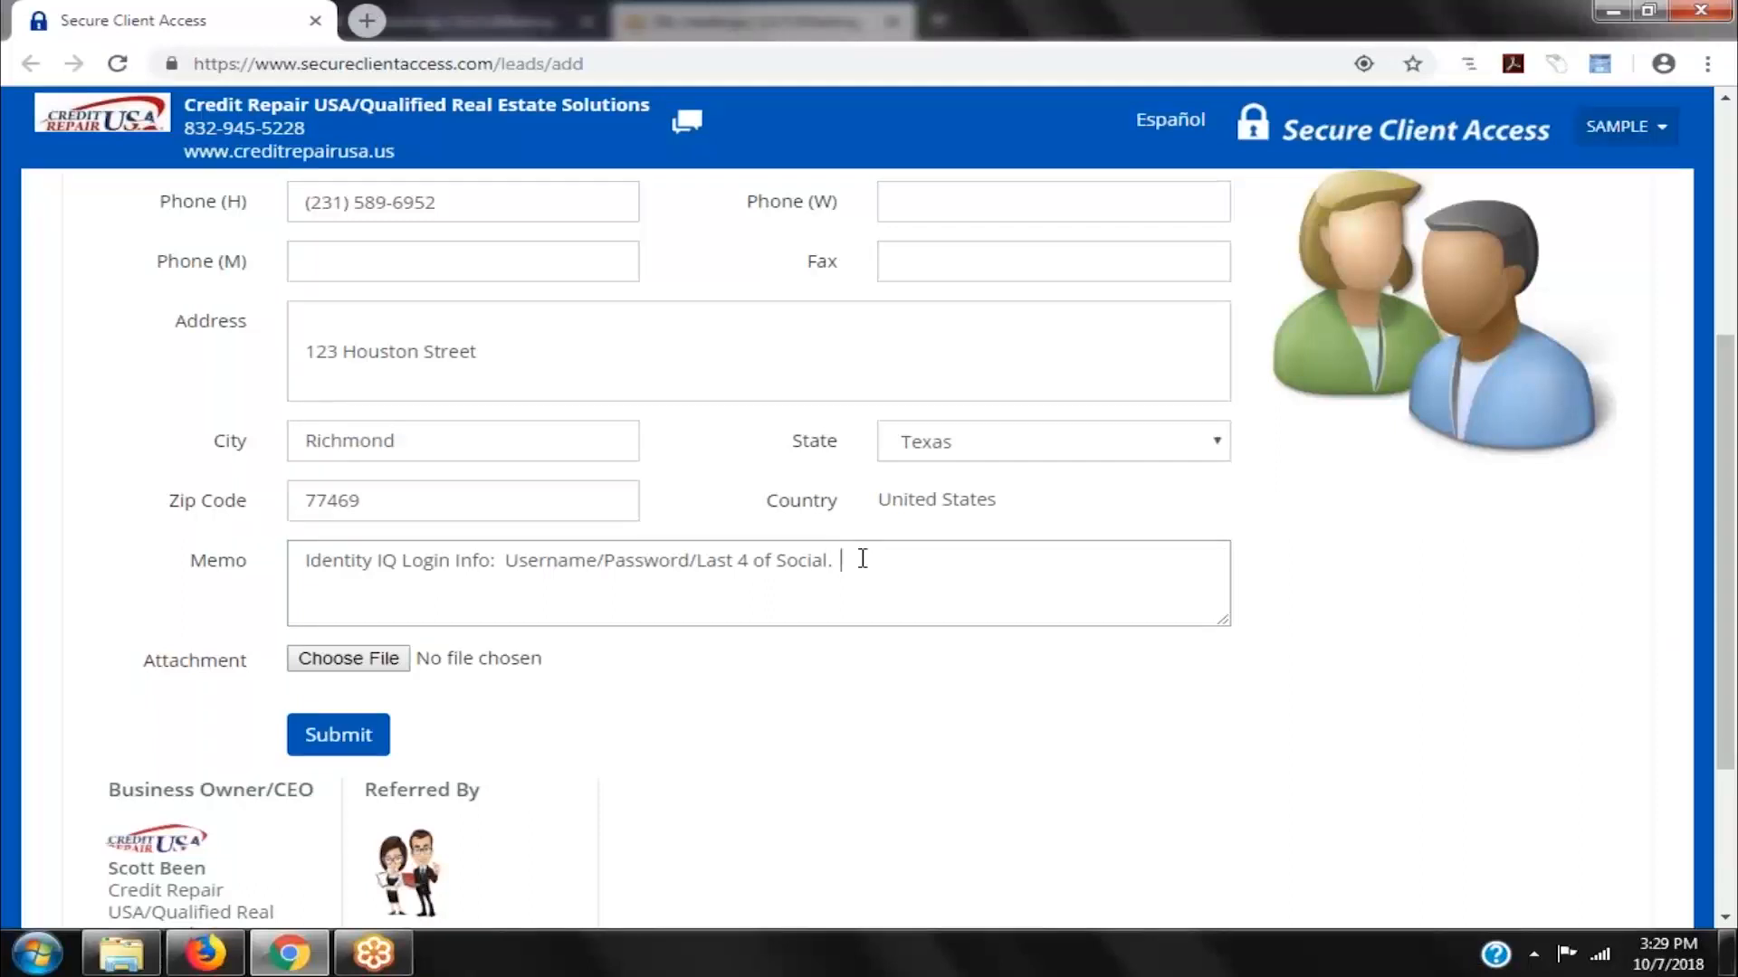
type("s trying to purh")
key("BackSpace")
type("c")
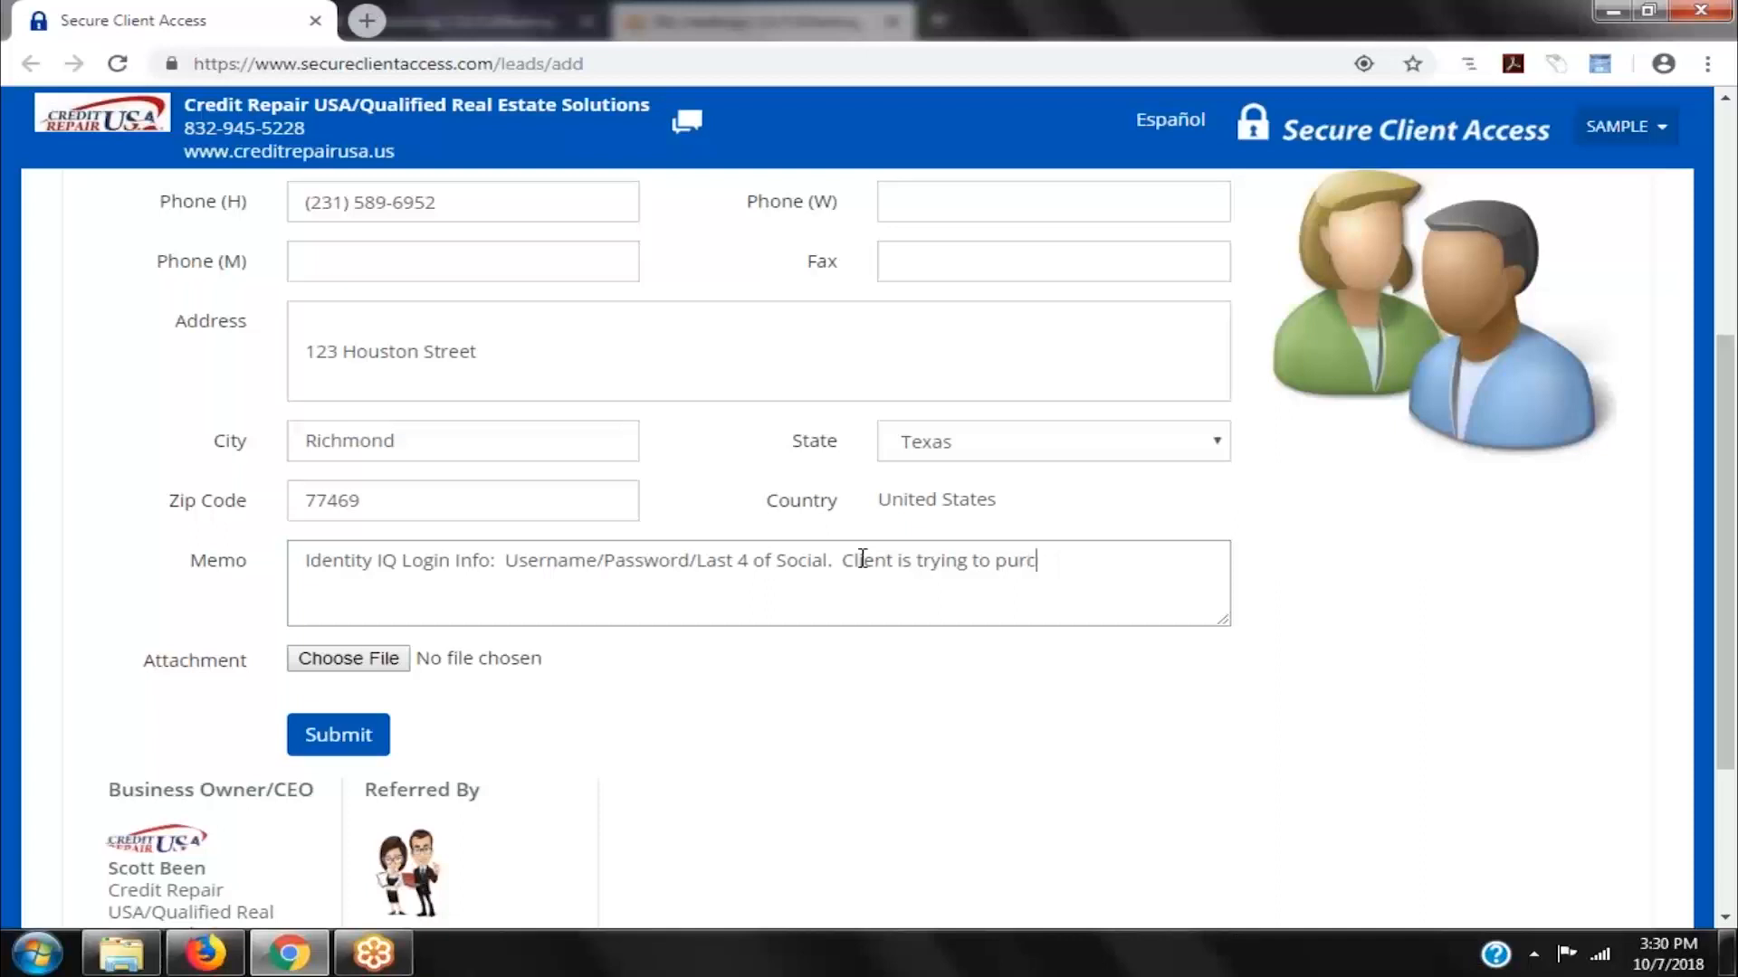
type("hase a home. Client i")
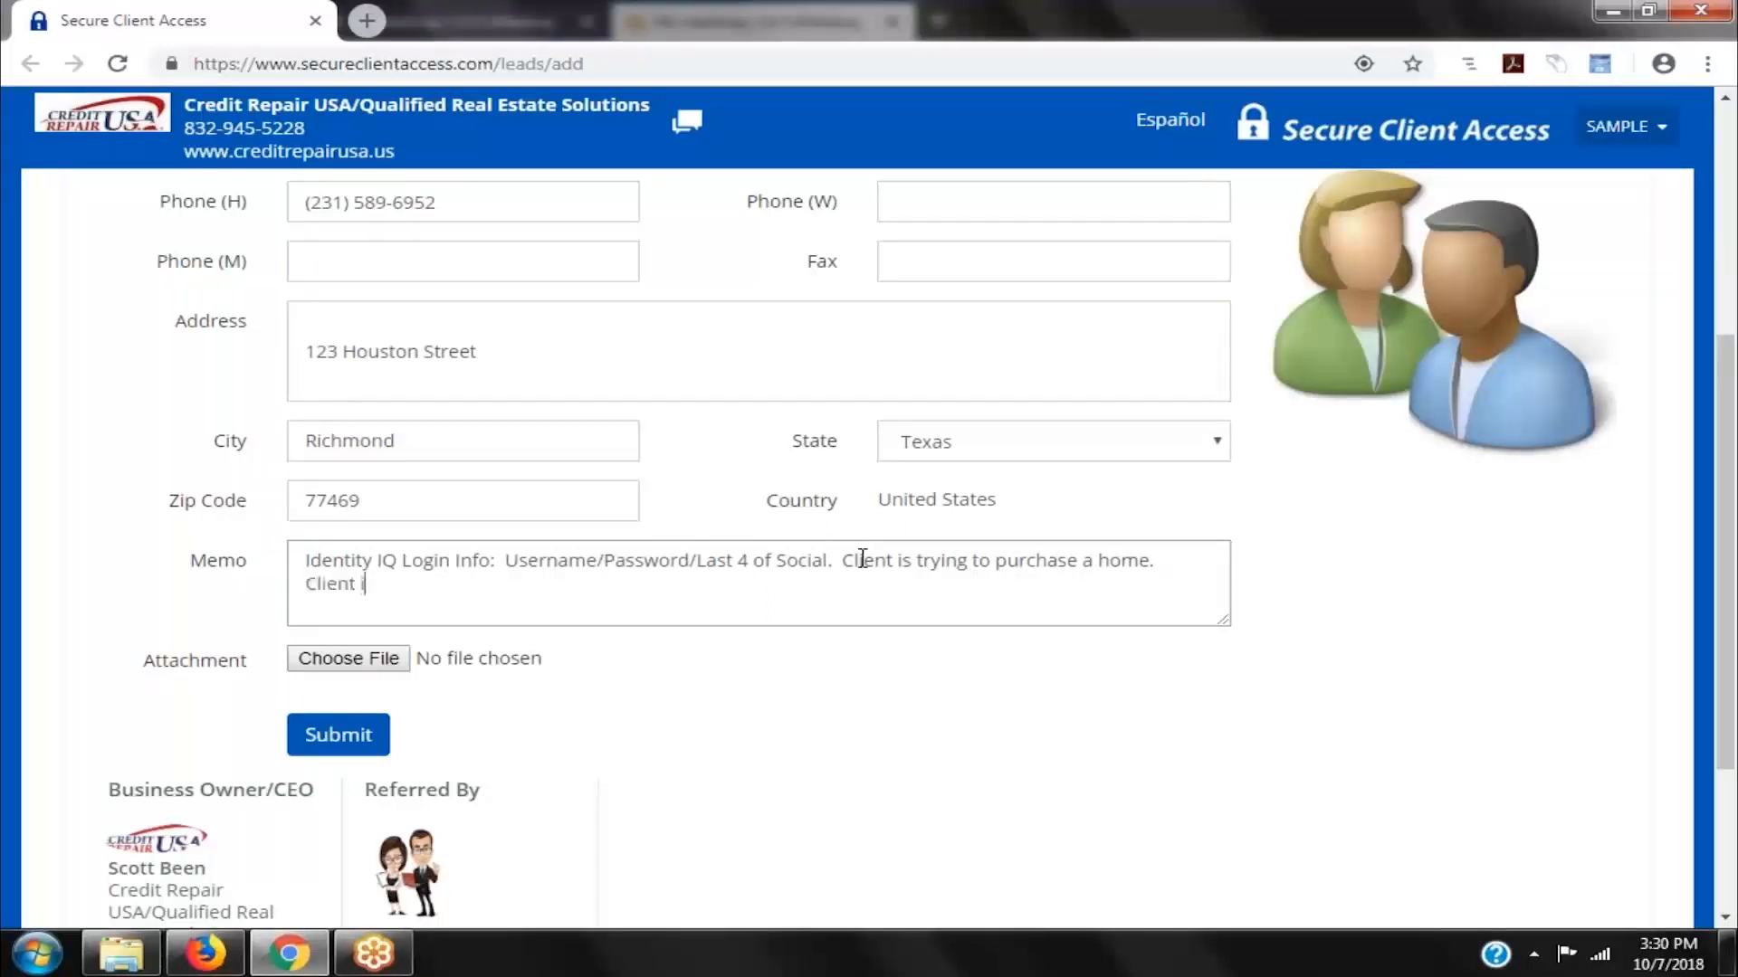
type("s wanting to get")
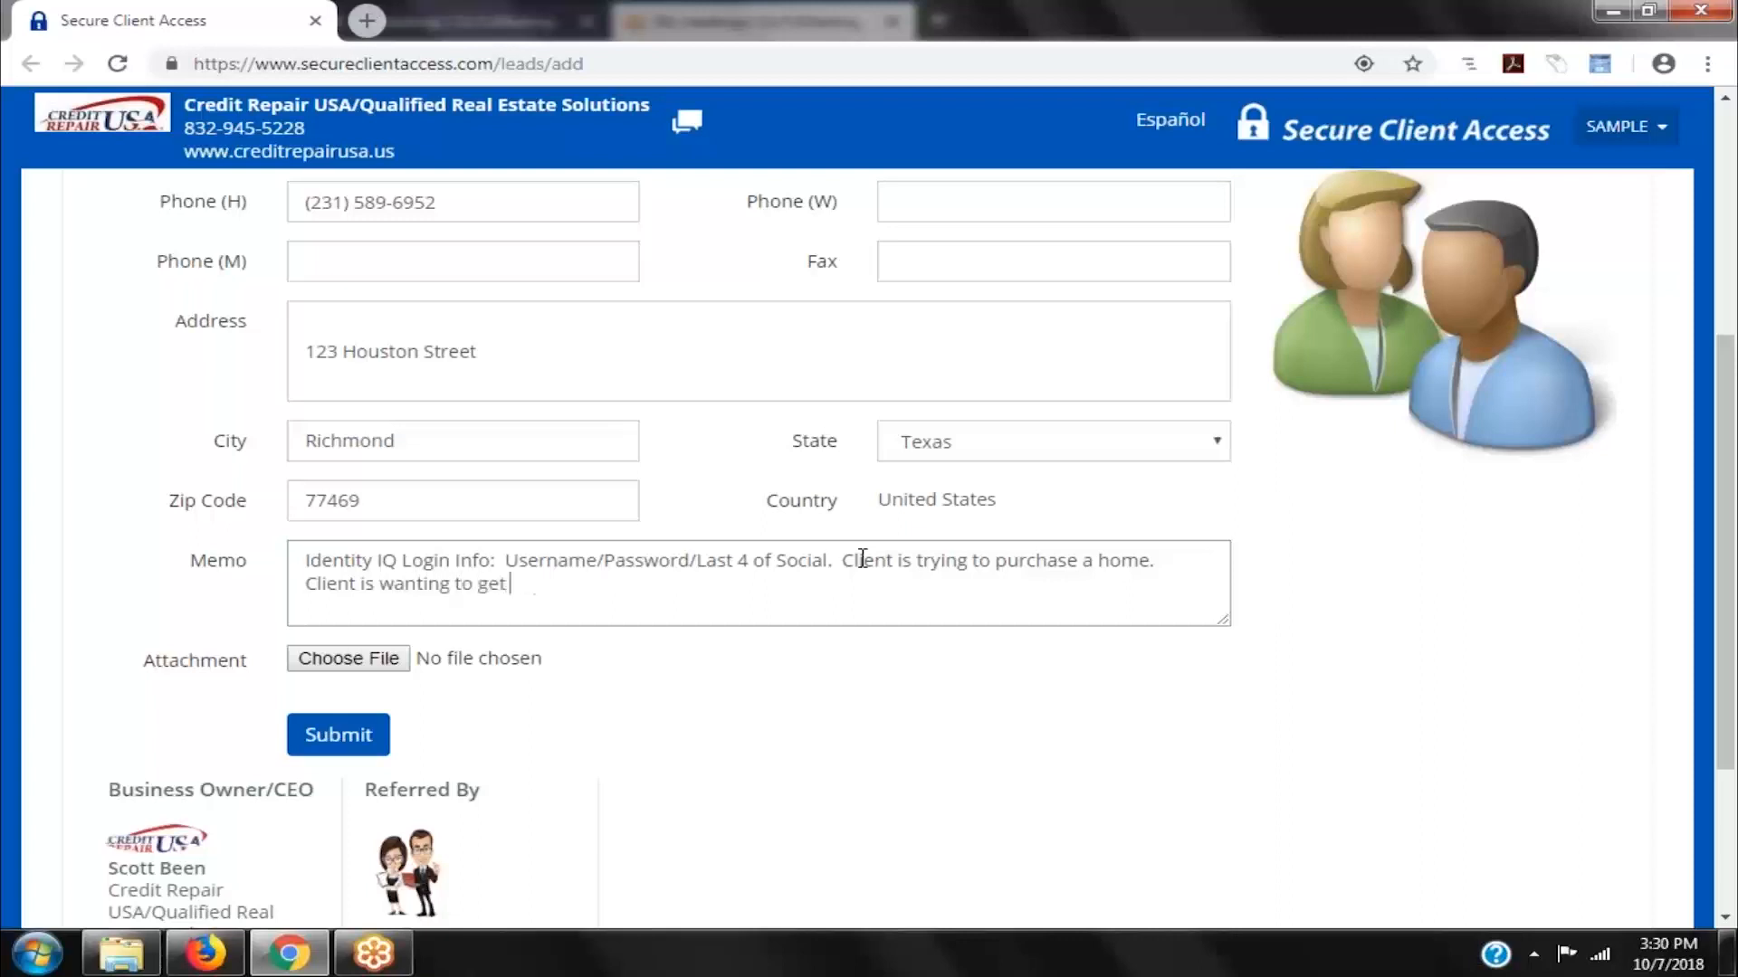
type(" qualified to purhcas")
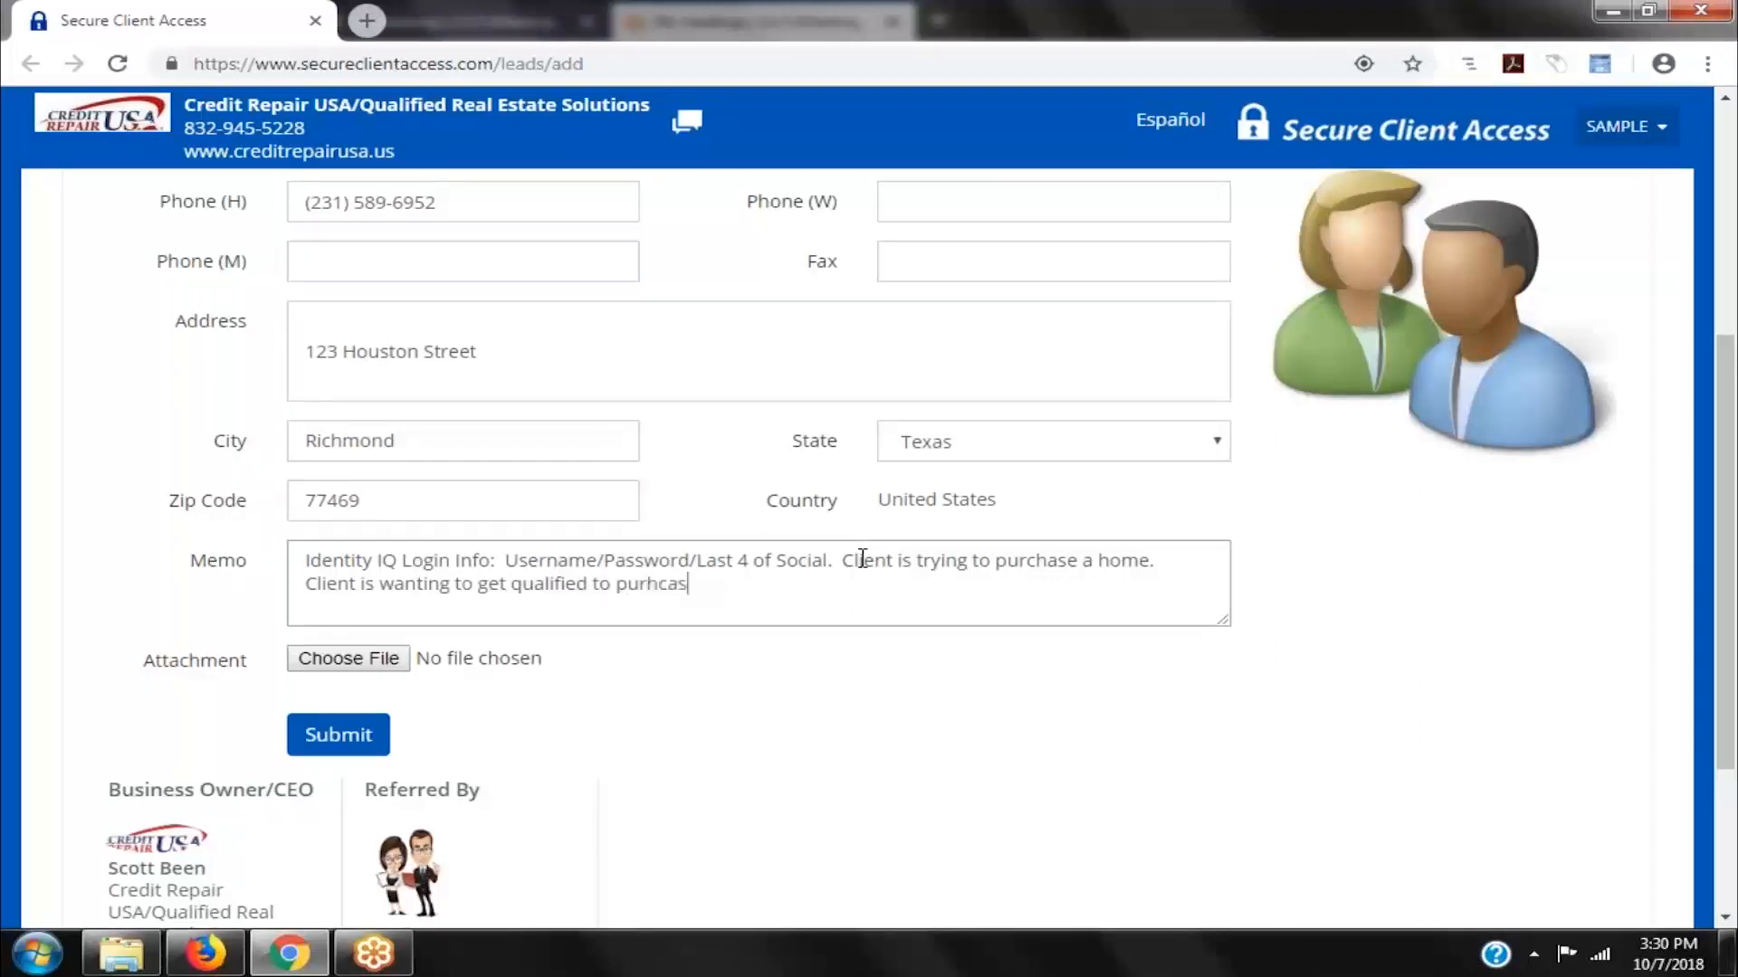
key("BackSpace")
key("BackSpace")
key("BackSpace")
key("BackSpace")
type("chas")
key("BackSpace")
type("e a car or ")
type("truck.")
type("Client is ")
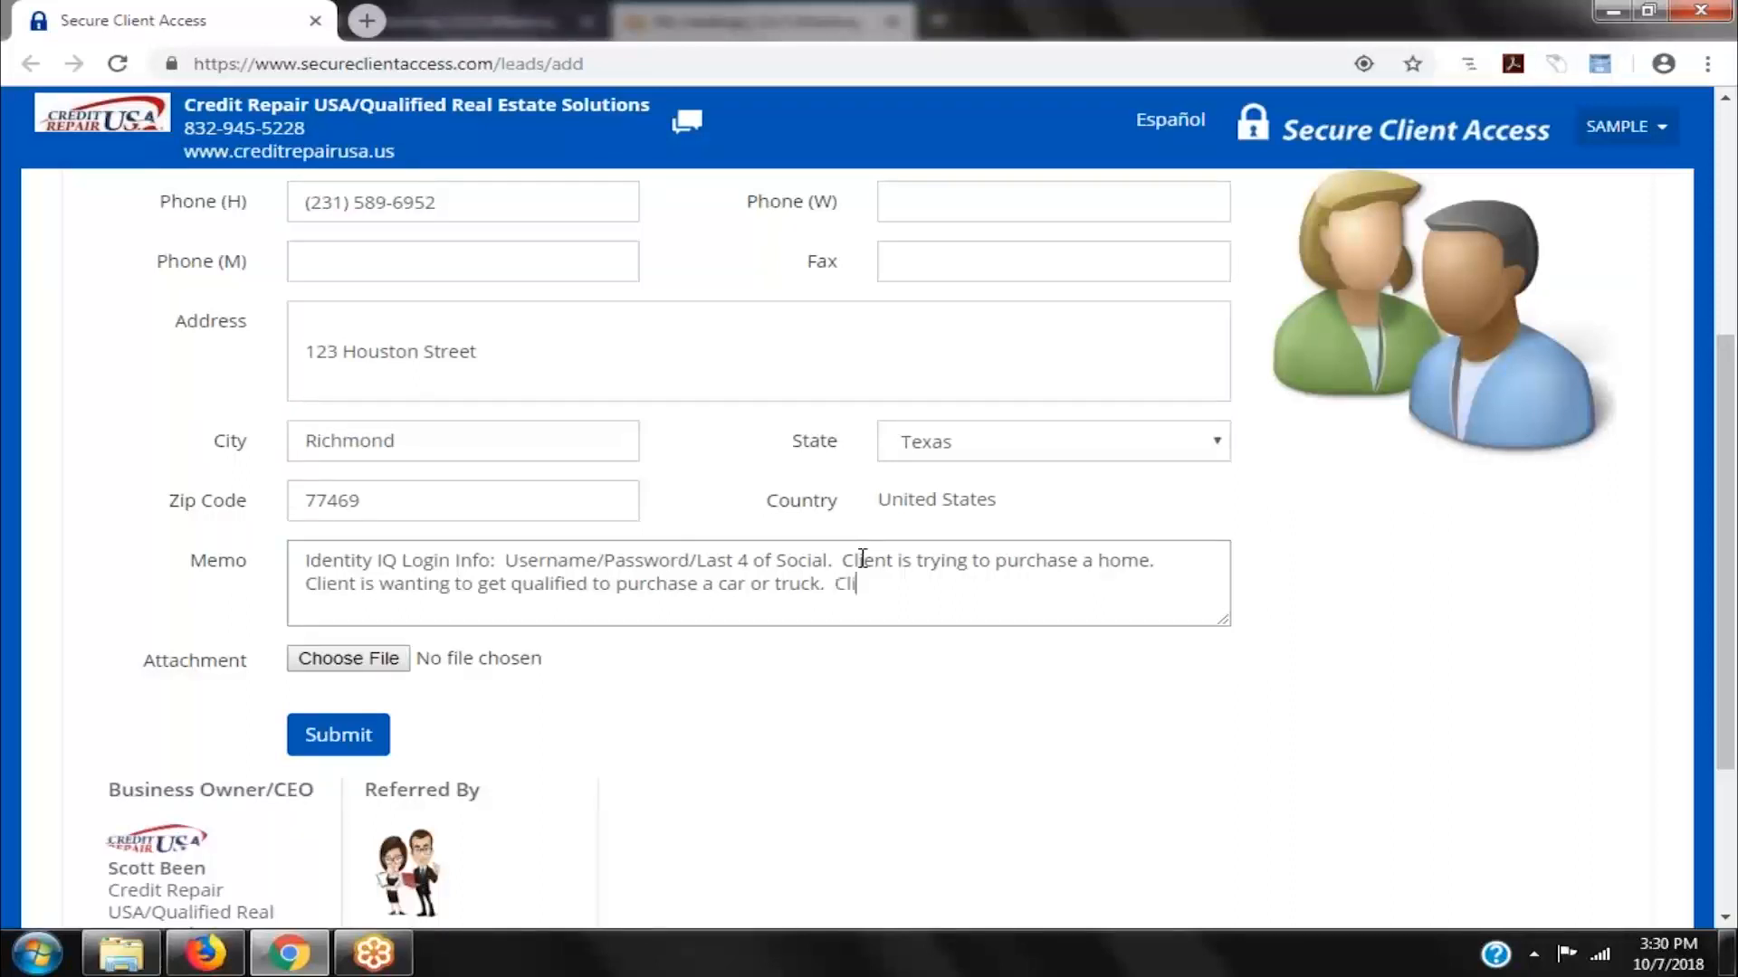
type("a 490 credit score.  Needst")
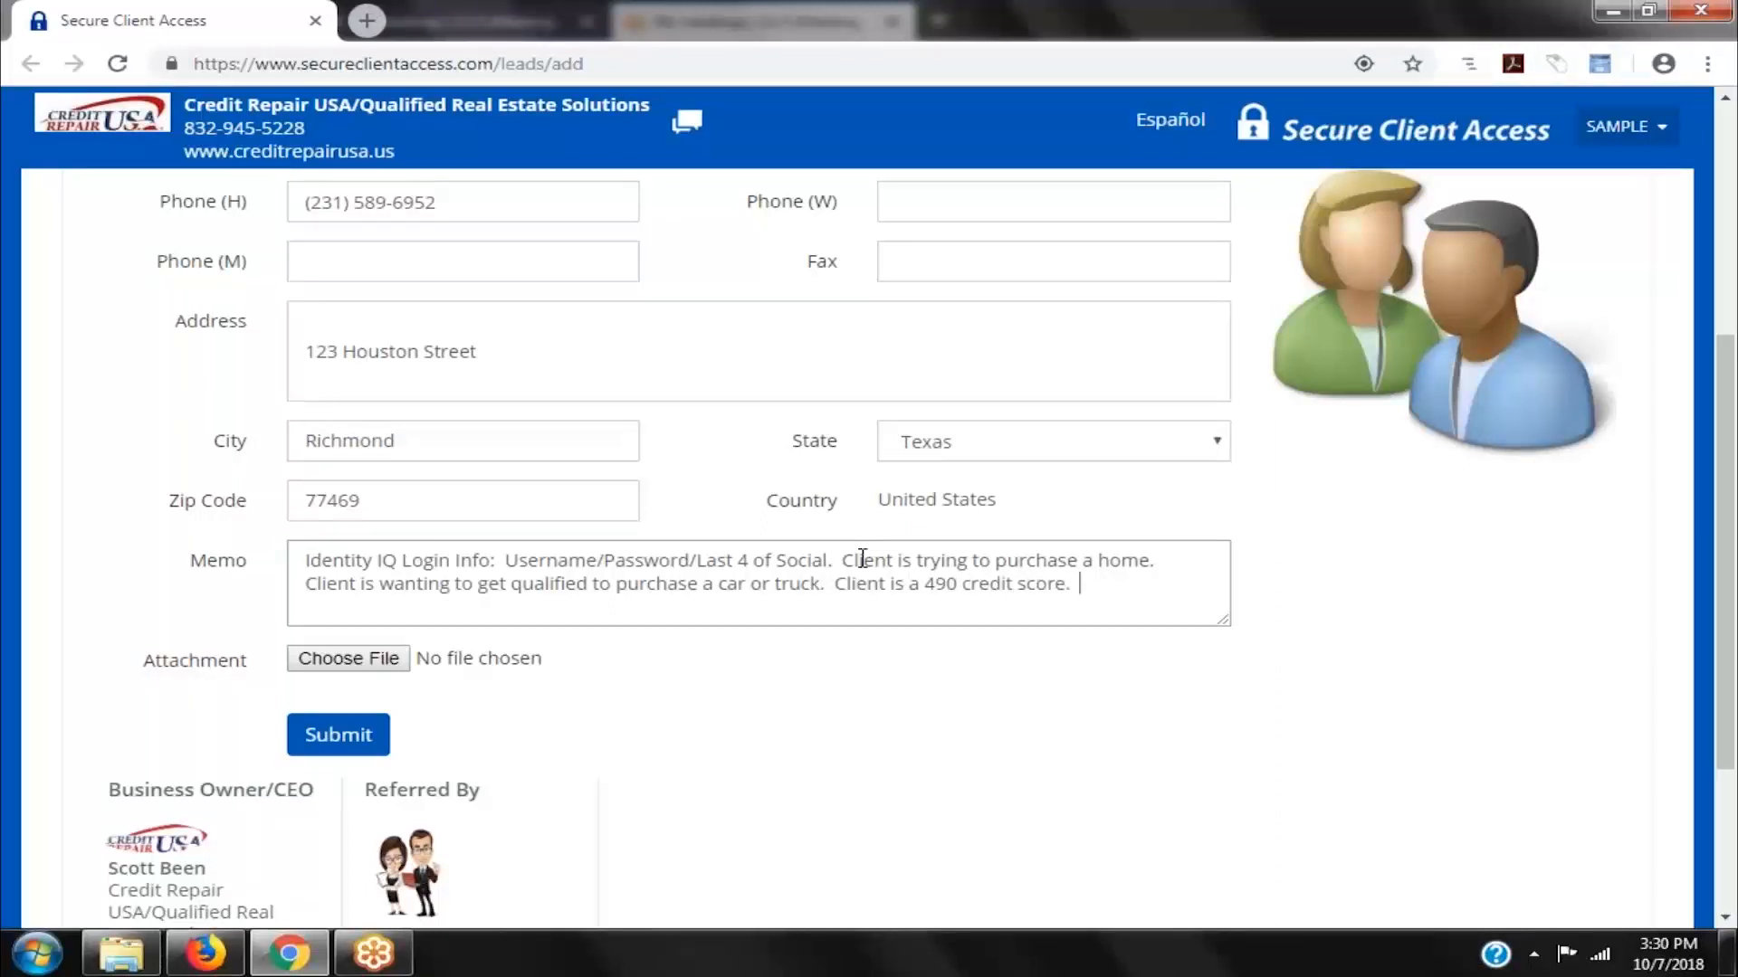
- Add to the memo: needs 620 for a mortgage, $99 enrollment, $99/mo x 6 months
key("BackSpace")
key("BackSpace")
type("tob")
key("BackSpace")
key("BackSpace")
type("be 620 to qu")
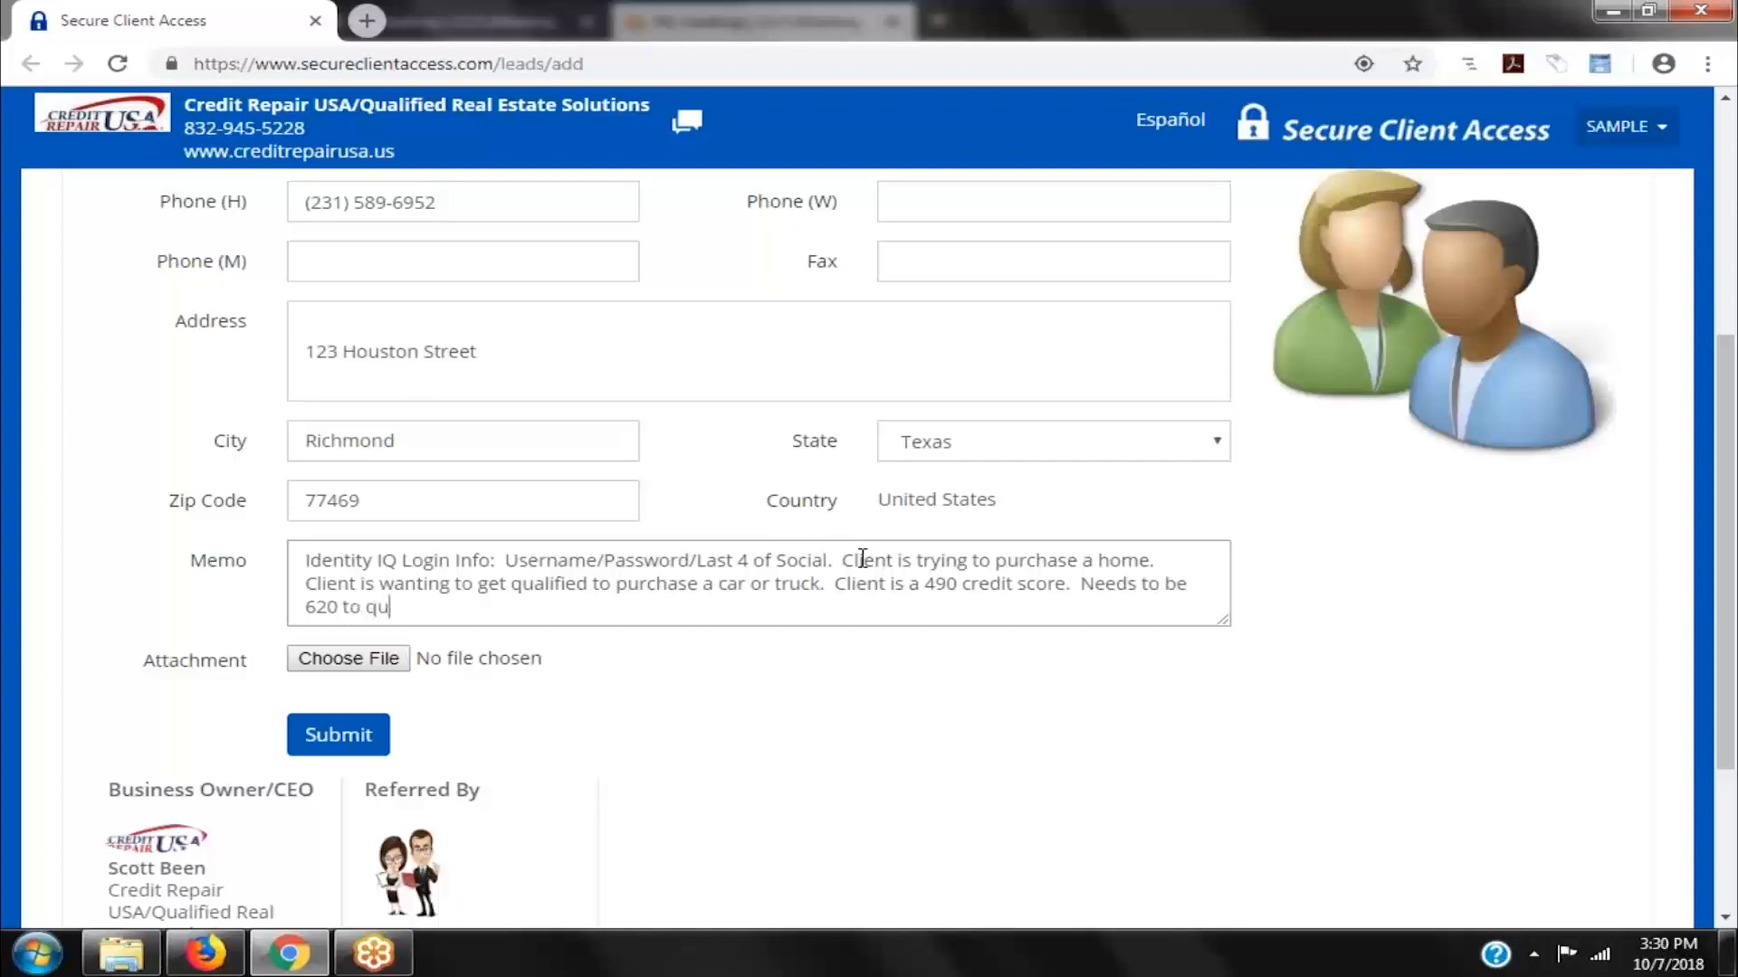
type("alify for a mortgage. ")
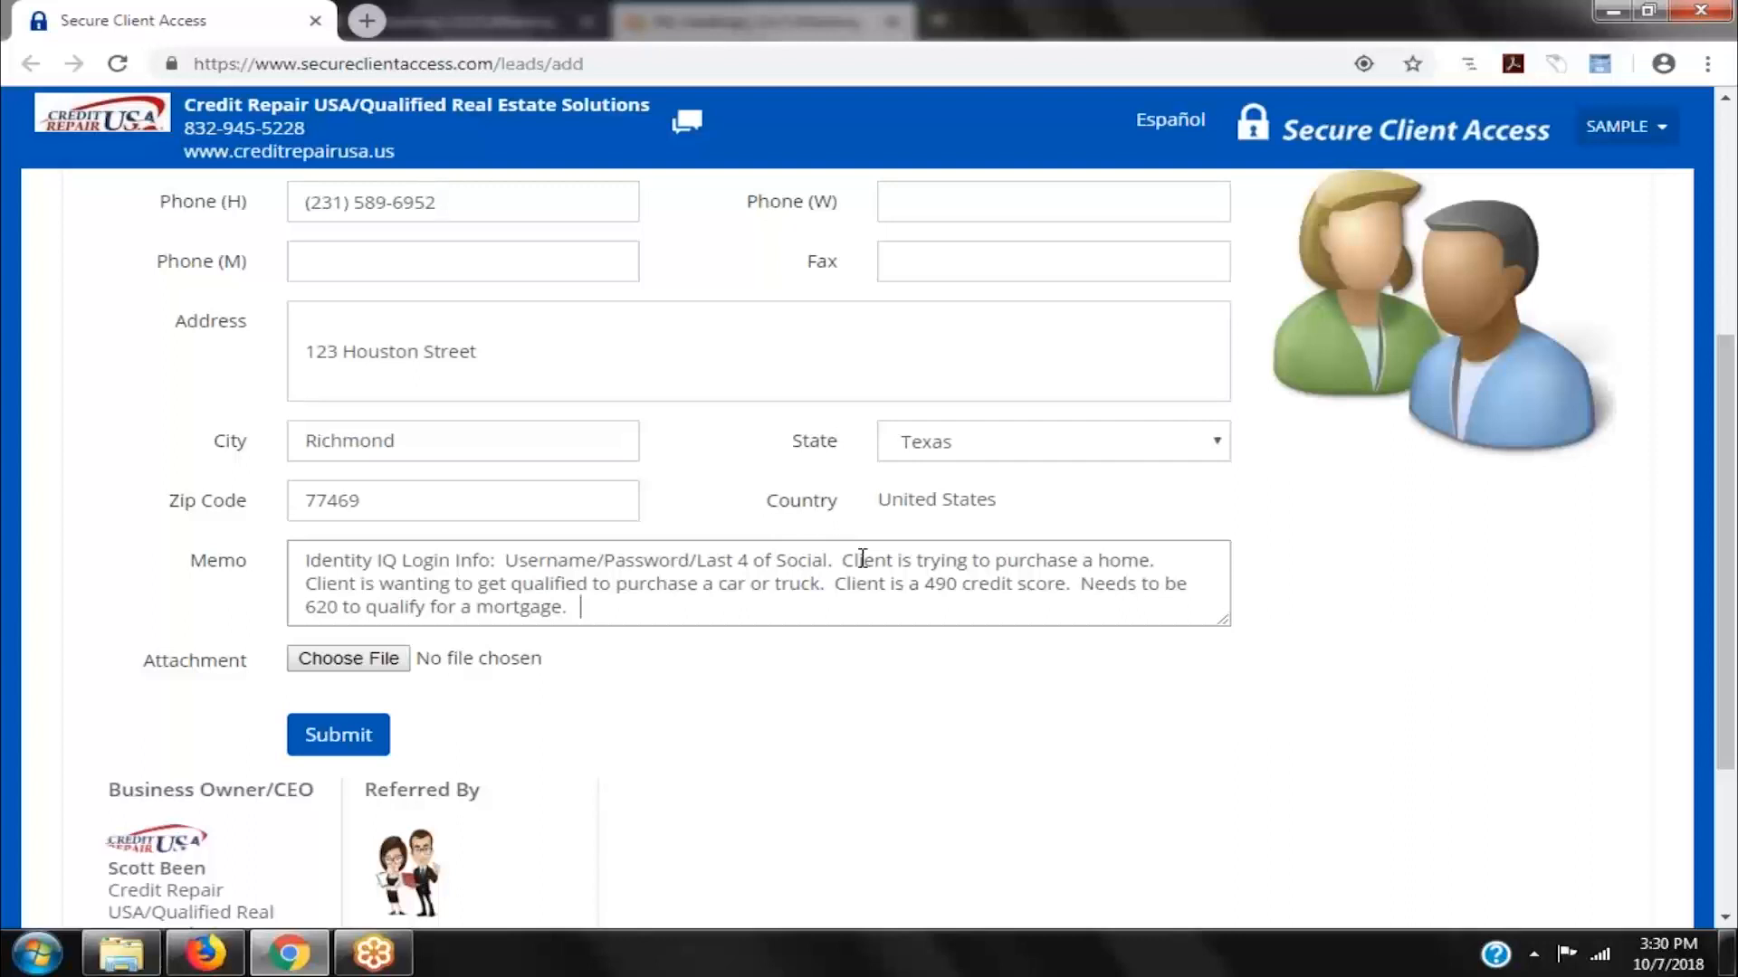
type(" $99 enr")
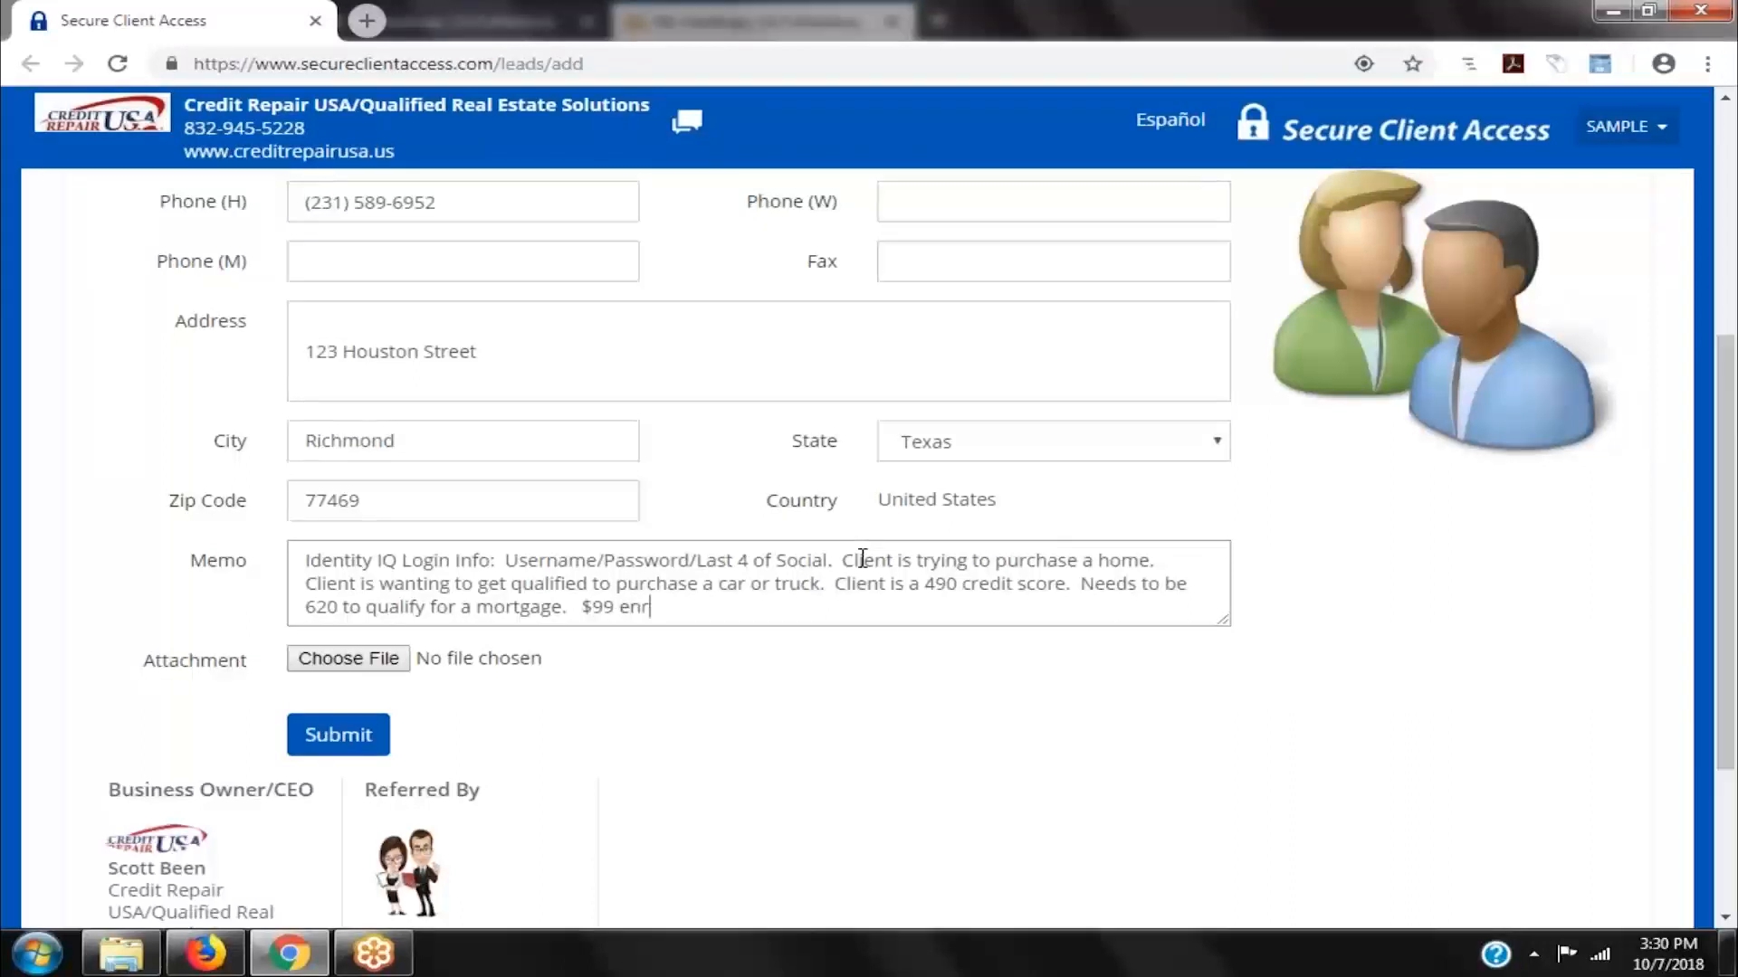
type("ollment.  $9")
key("BackSpace")
key("BackSpace")
type("$99/mo x 6 ")
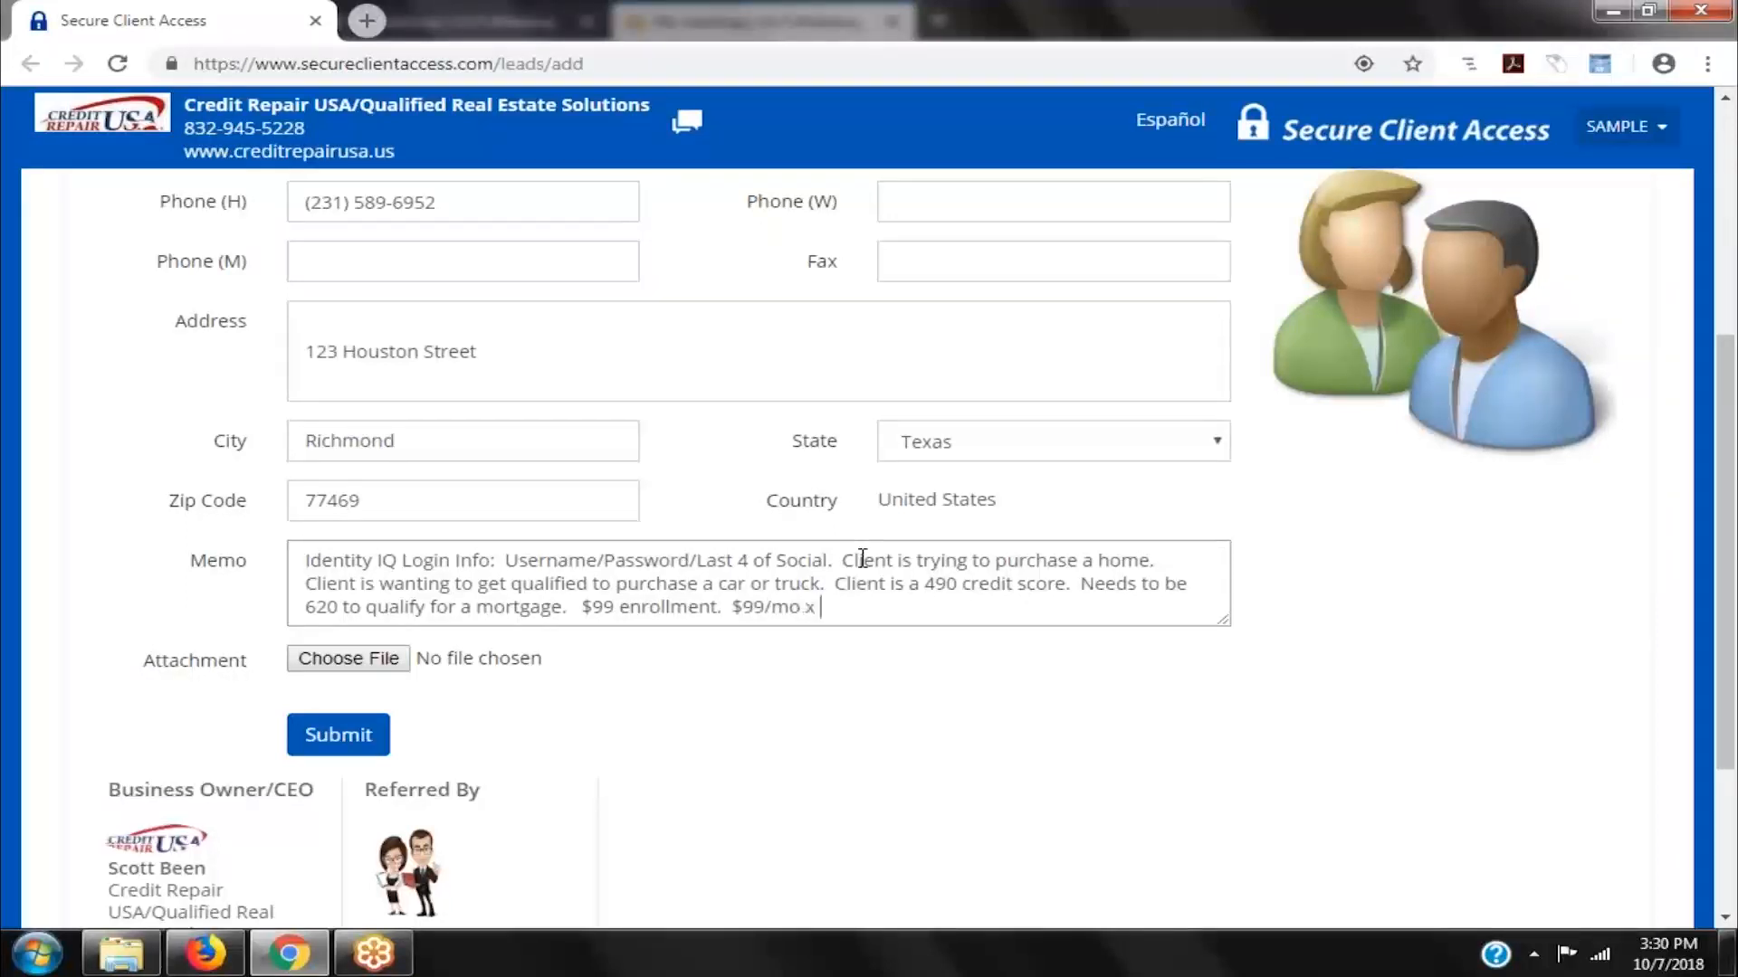
type("months.")
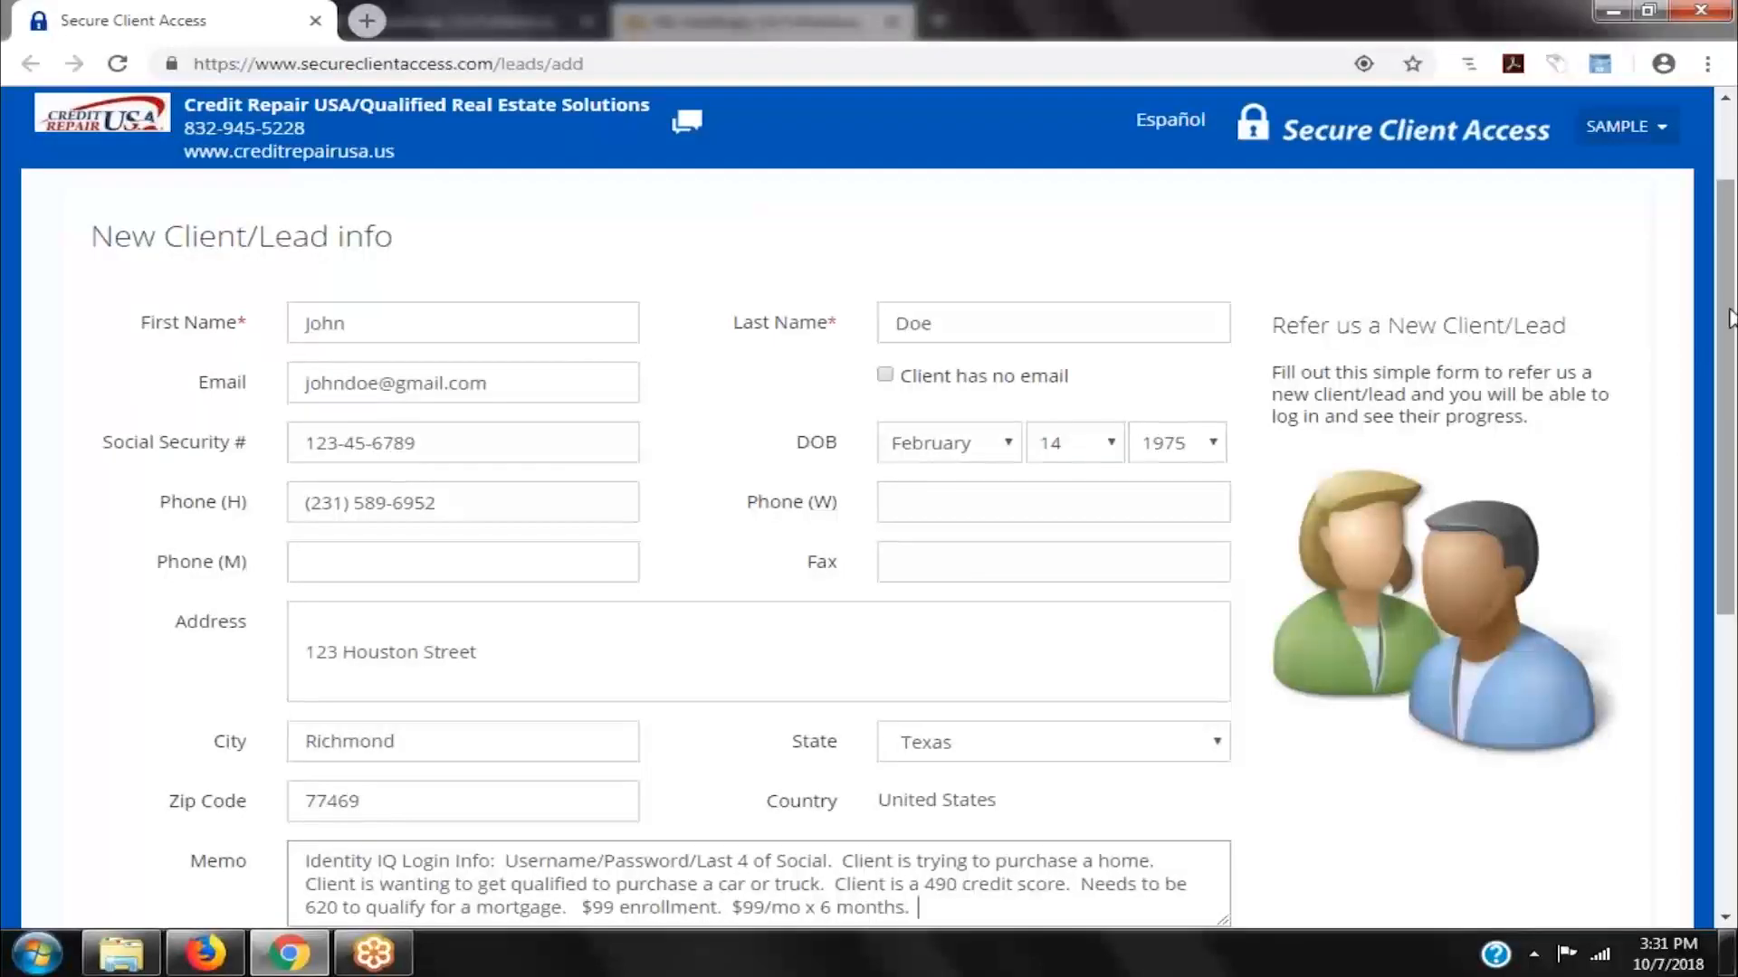
left_click_drag(1728, 317, 1735, 391)
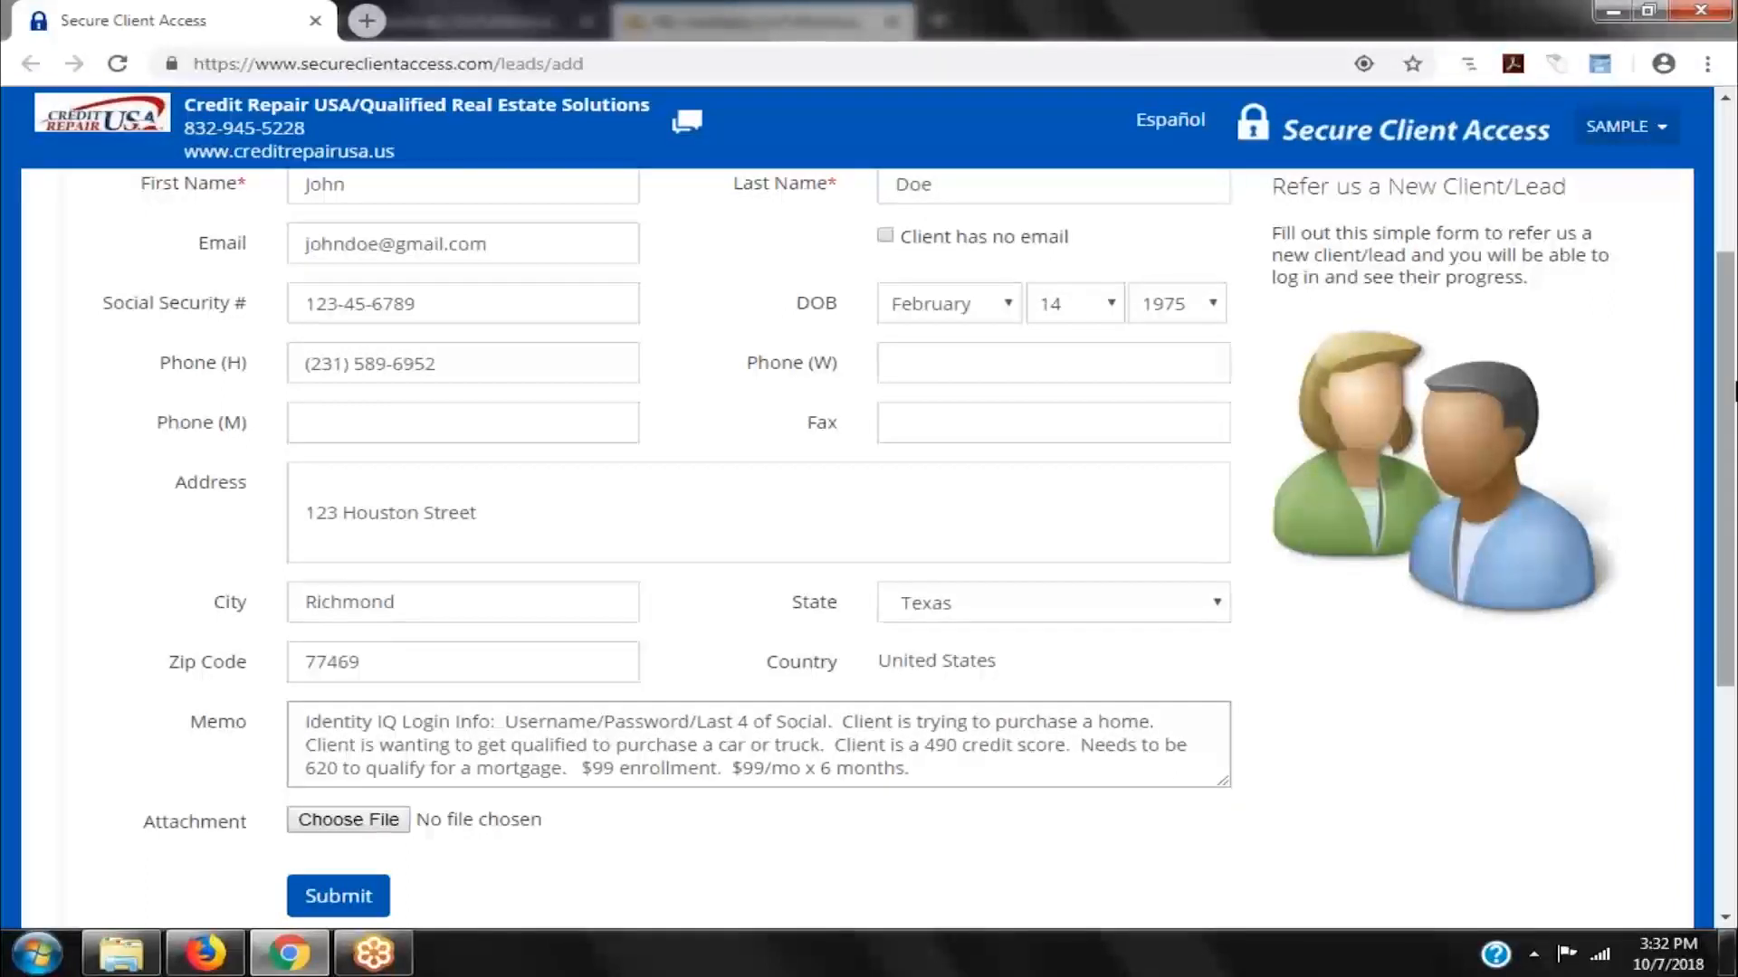
- Add 'Client wants to be billed on the 19th.' to the memo
type("So")
key("BackSpace")
key("BackSpace")
type("Client wants to be")
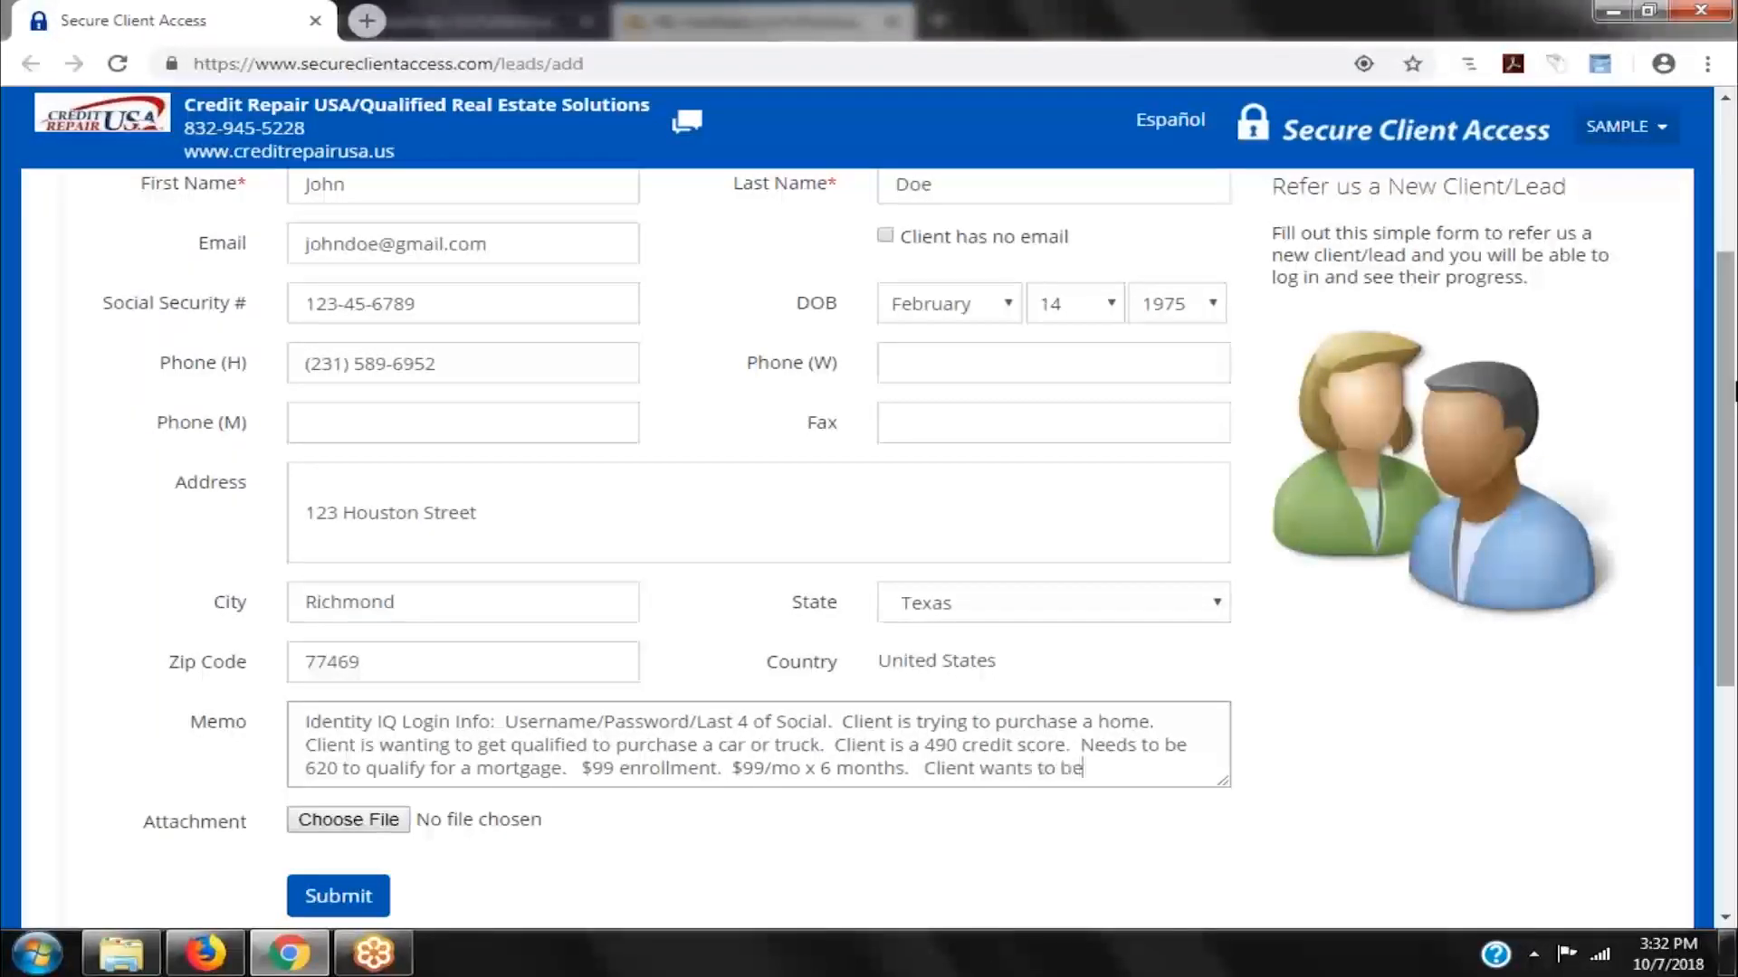
type(" billed on the 19th.")
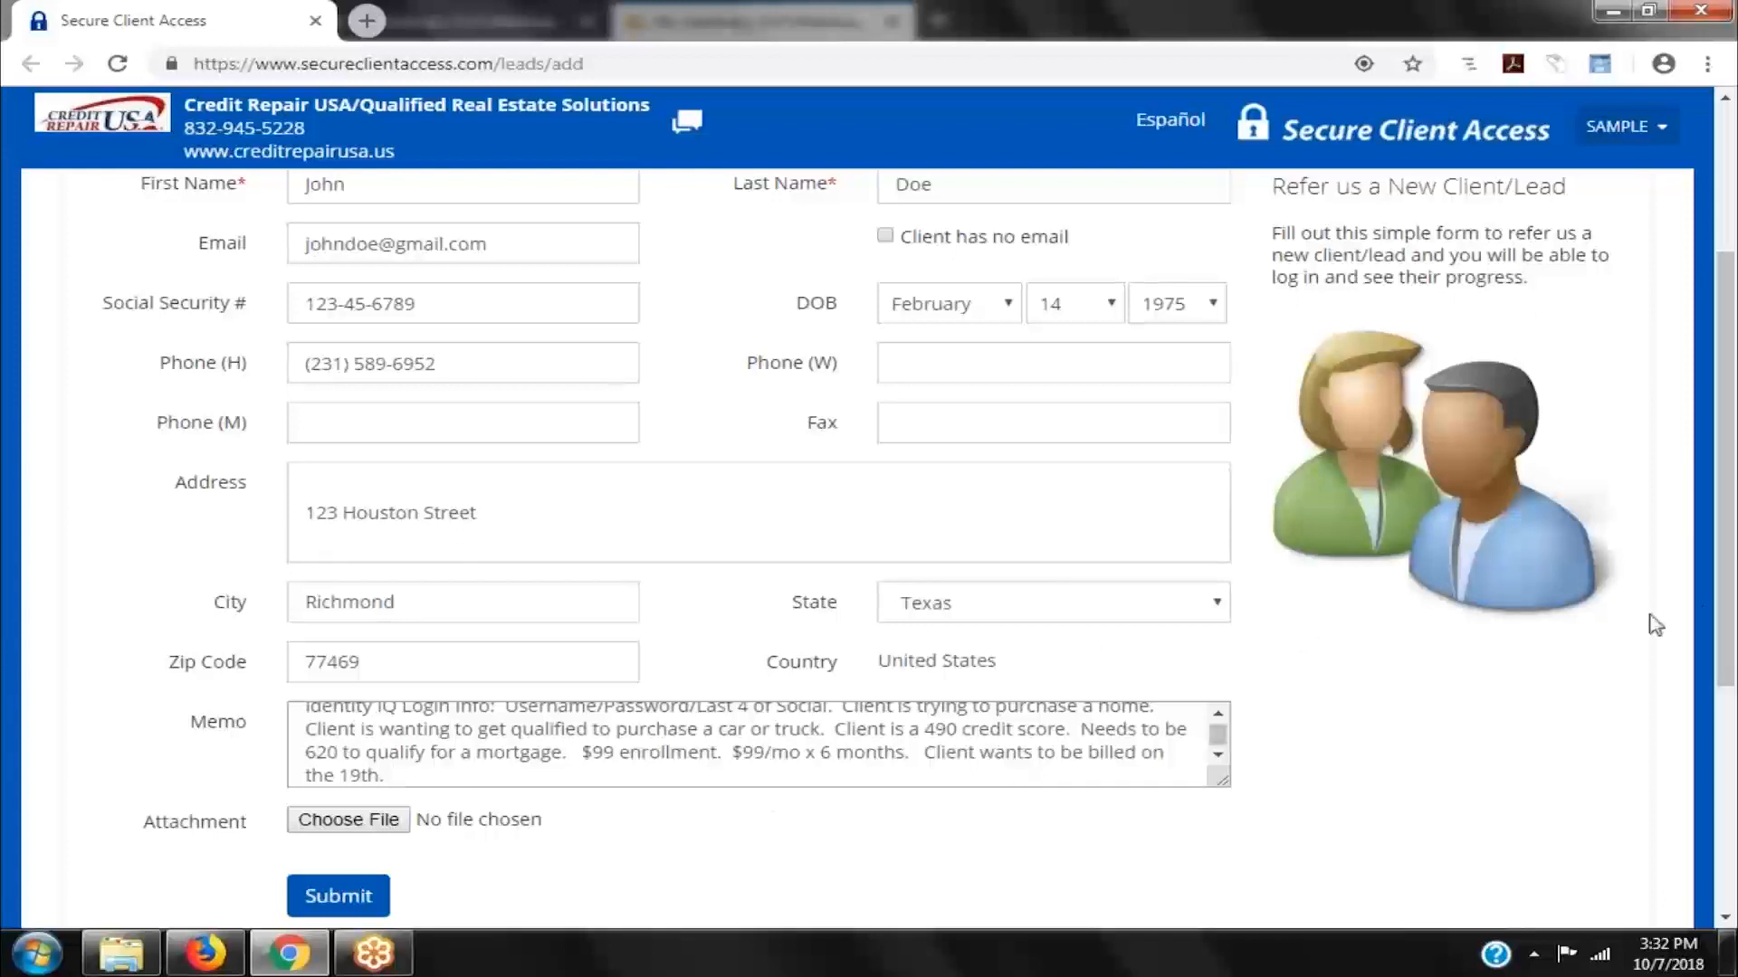
- Submit the referral and go to the My Referrals list
left_click_drag(1730, 590, 1727, 628)
left_click(336, 823)
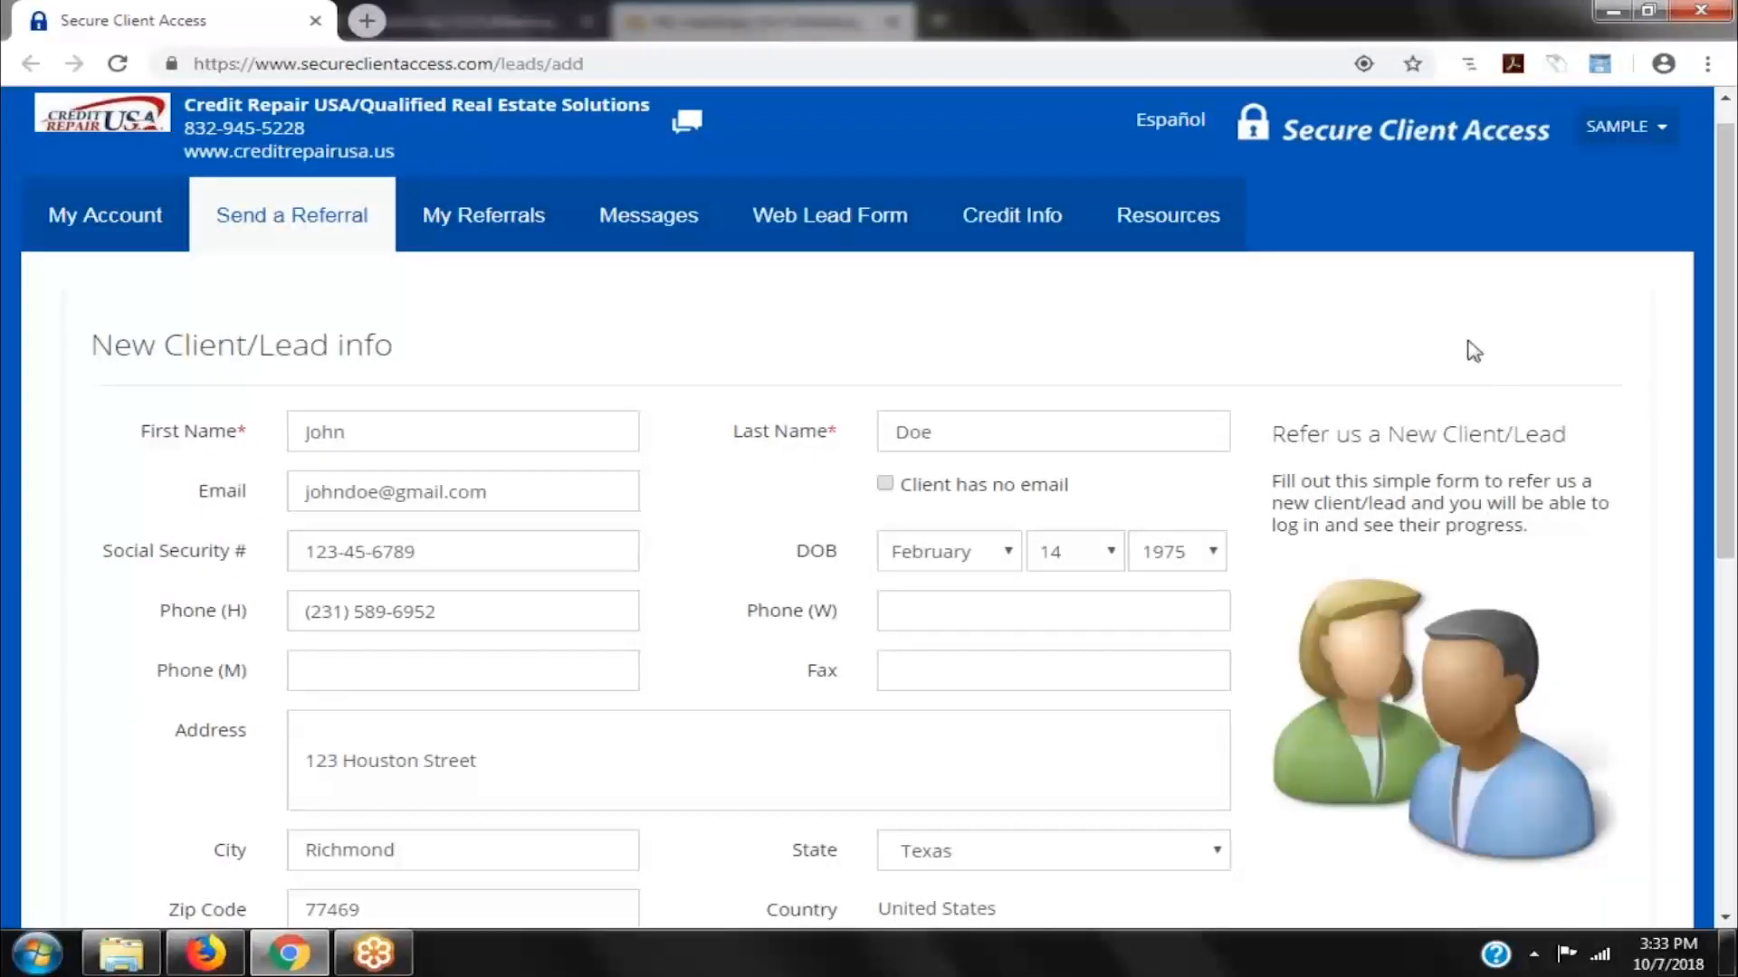
left_click(447, 226)
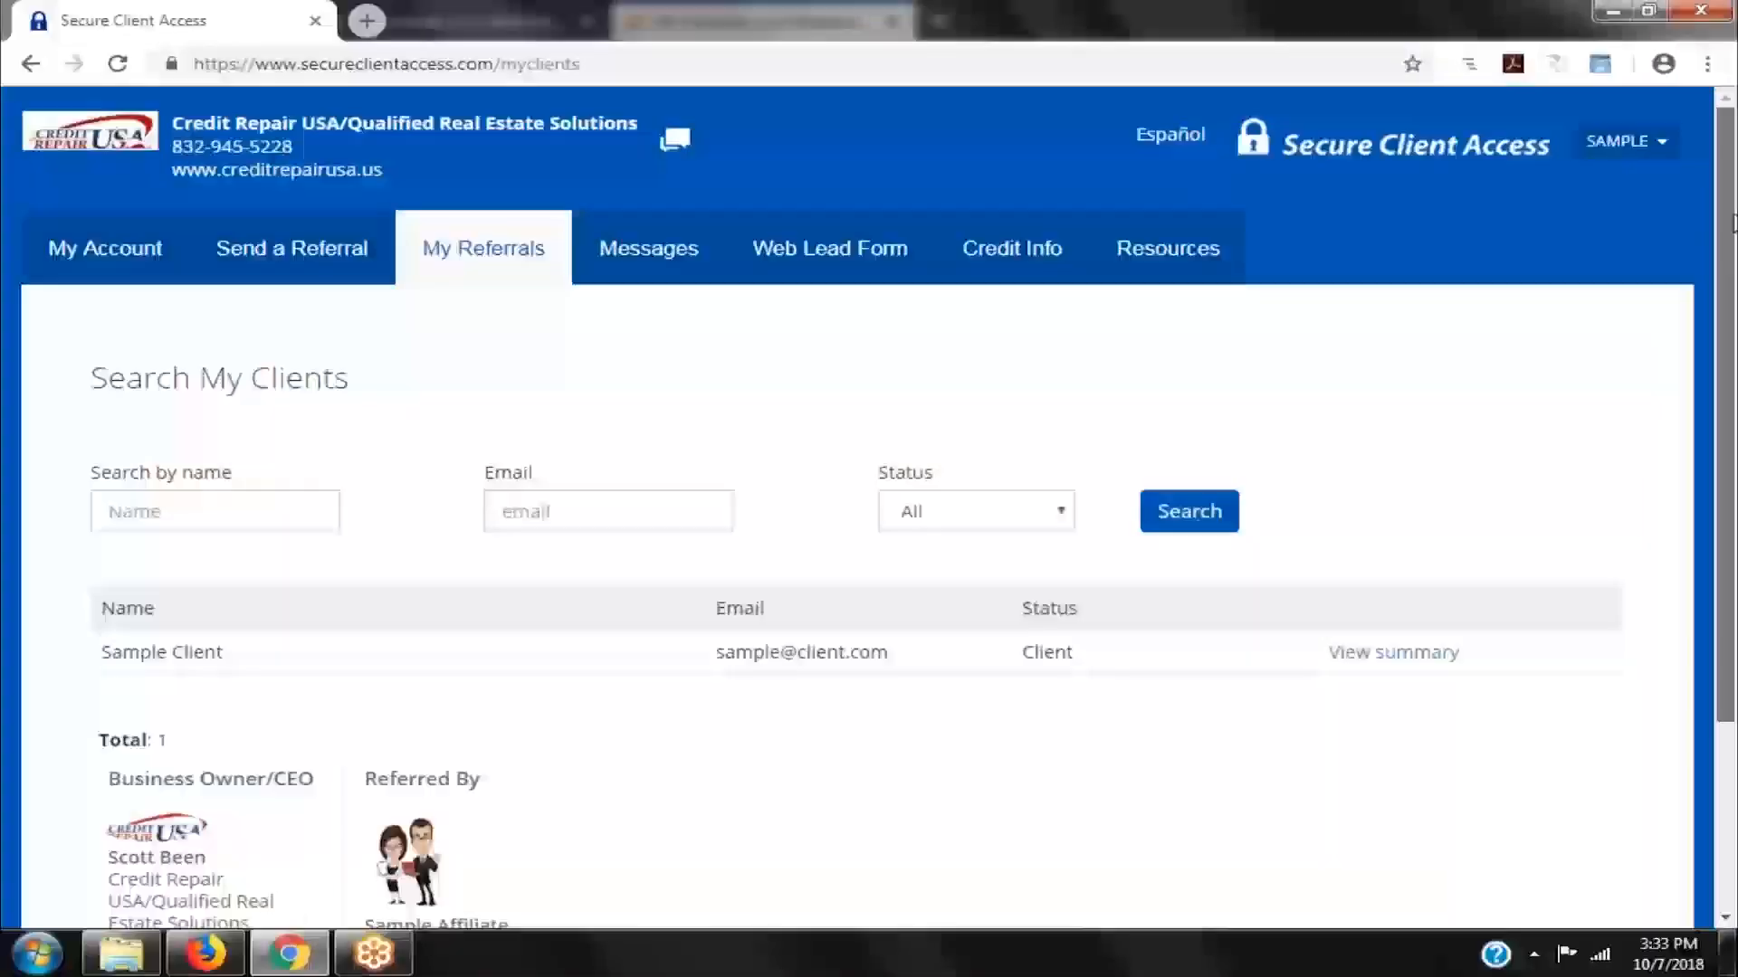
- Scroll through the My Clients results showing the single Sample Client entry
scroll(855, 507, "down", 2)
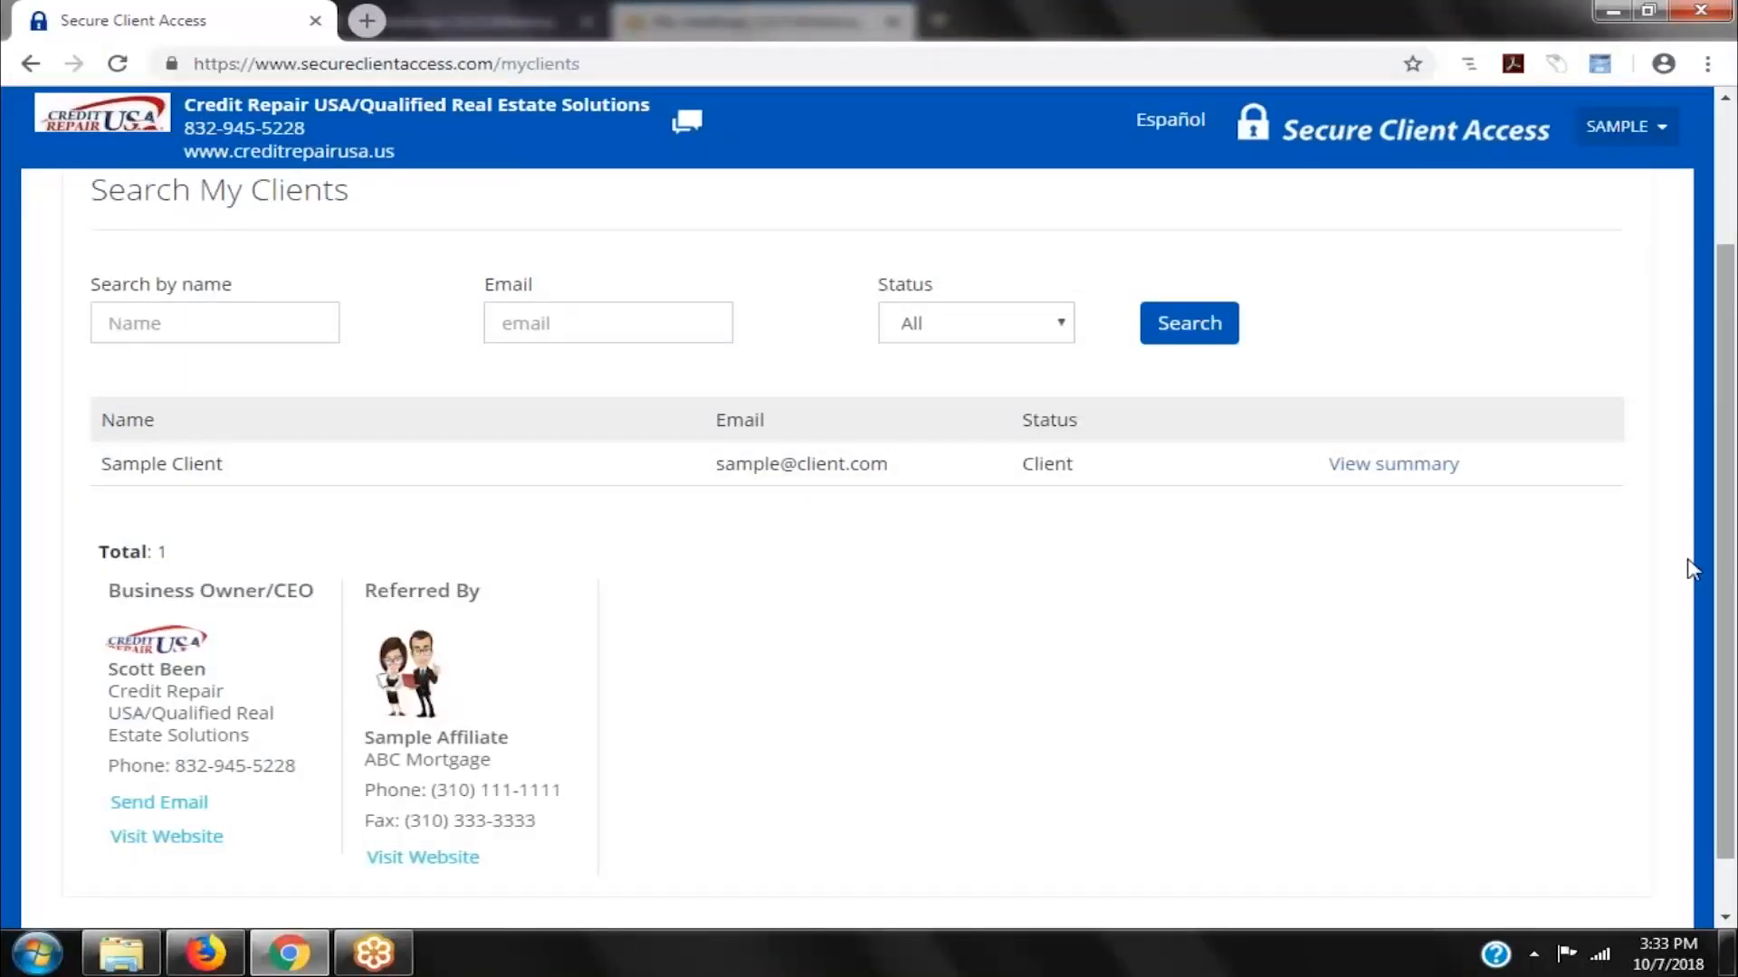
left_click_drag(1733, 554, 1734, 395)
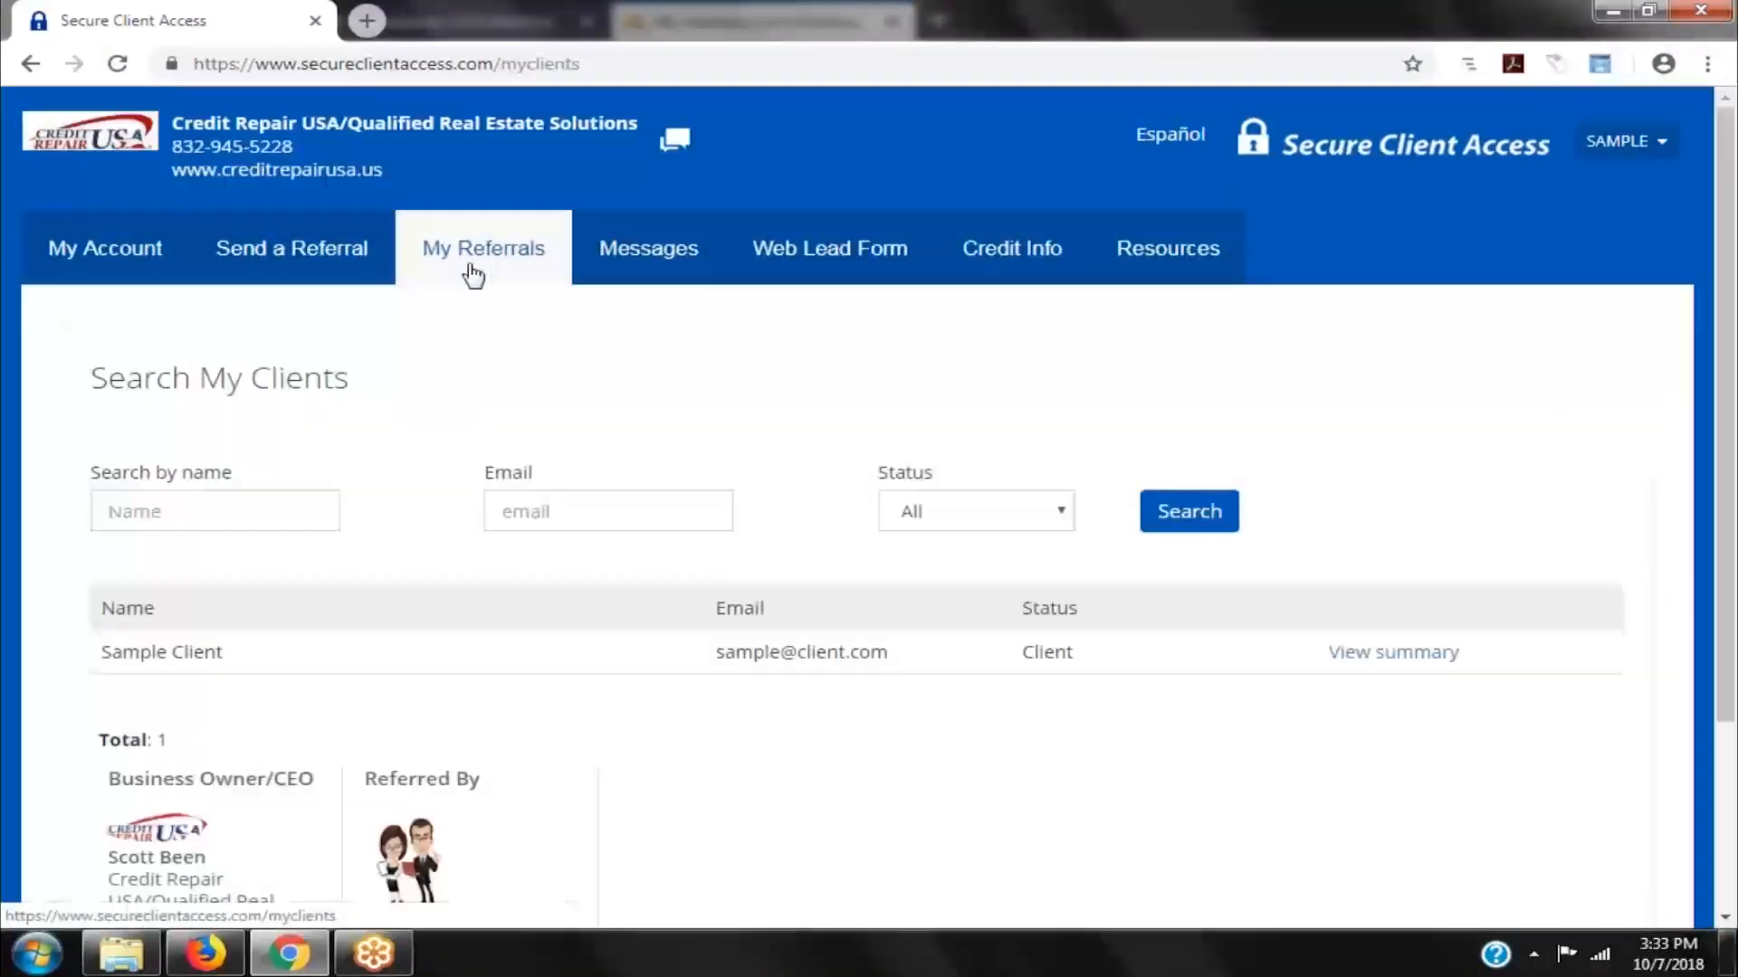
scroll(1097, 480, "down", 2)
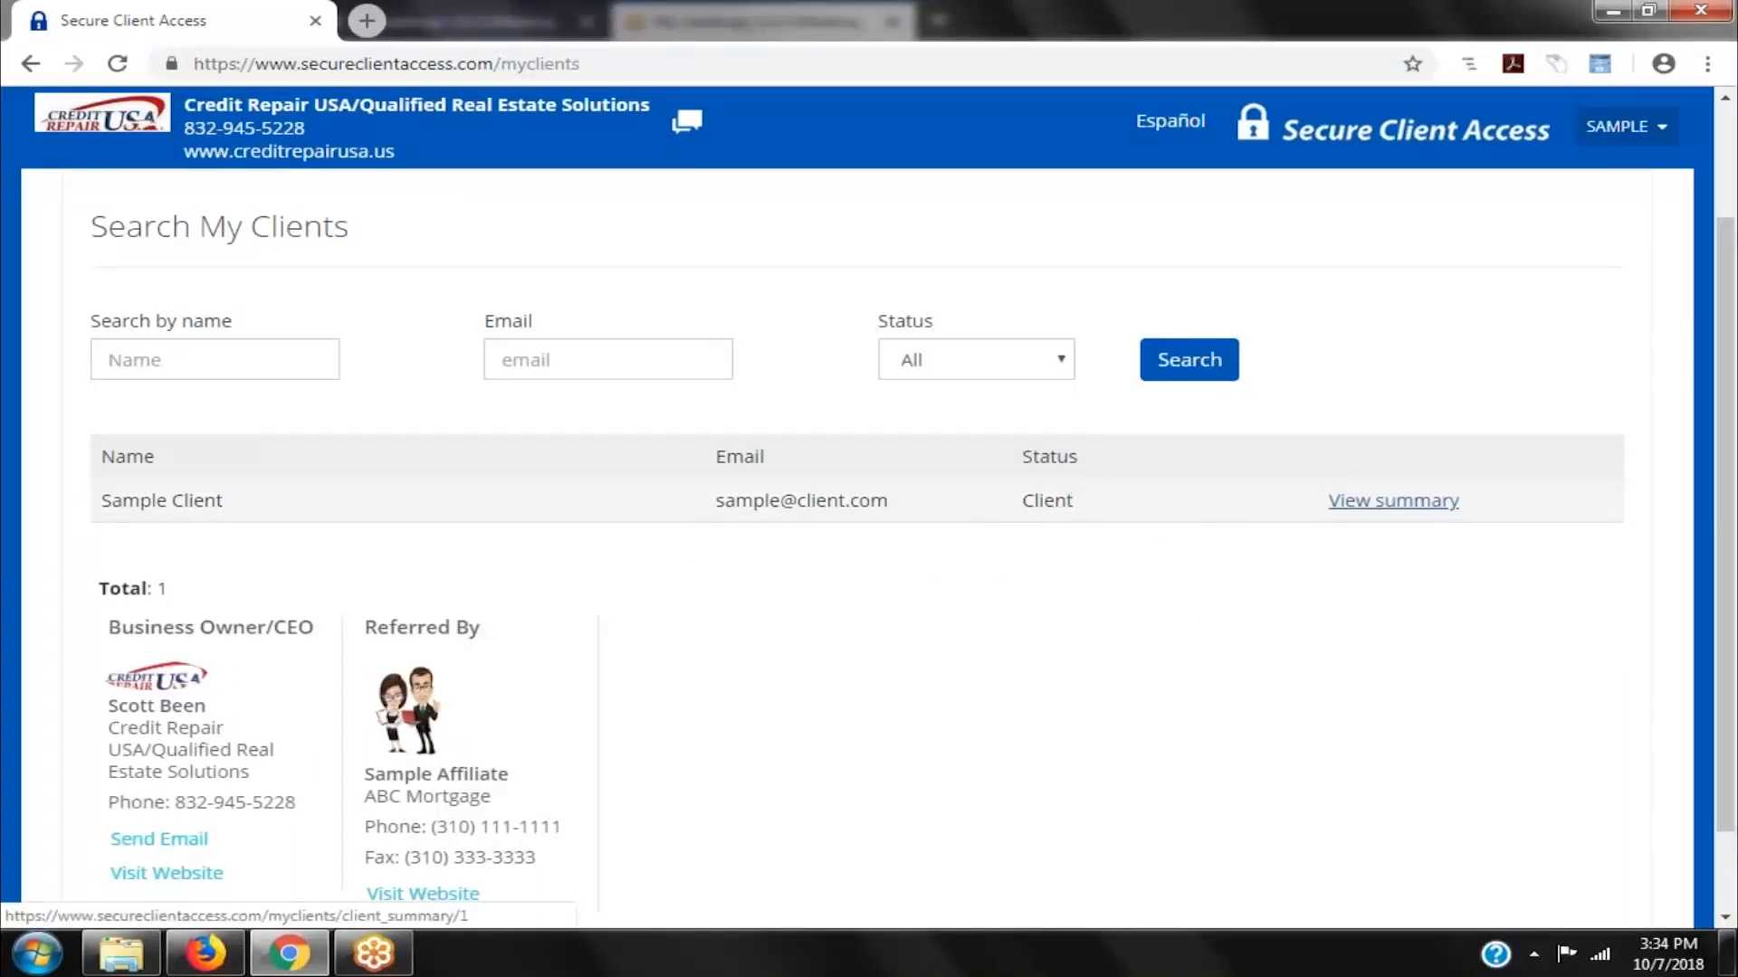
- Open Sample Client's summary and review its bureau scores, dispute results and 47% progress
left_click(1393, 500)
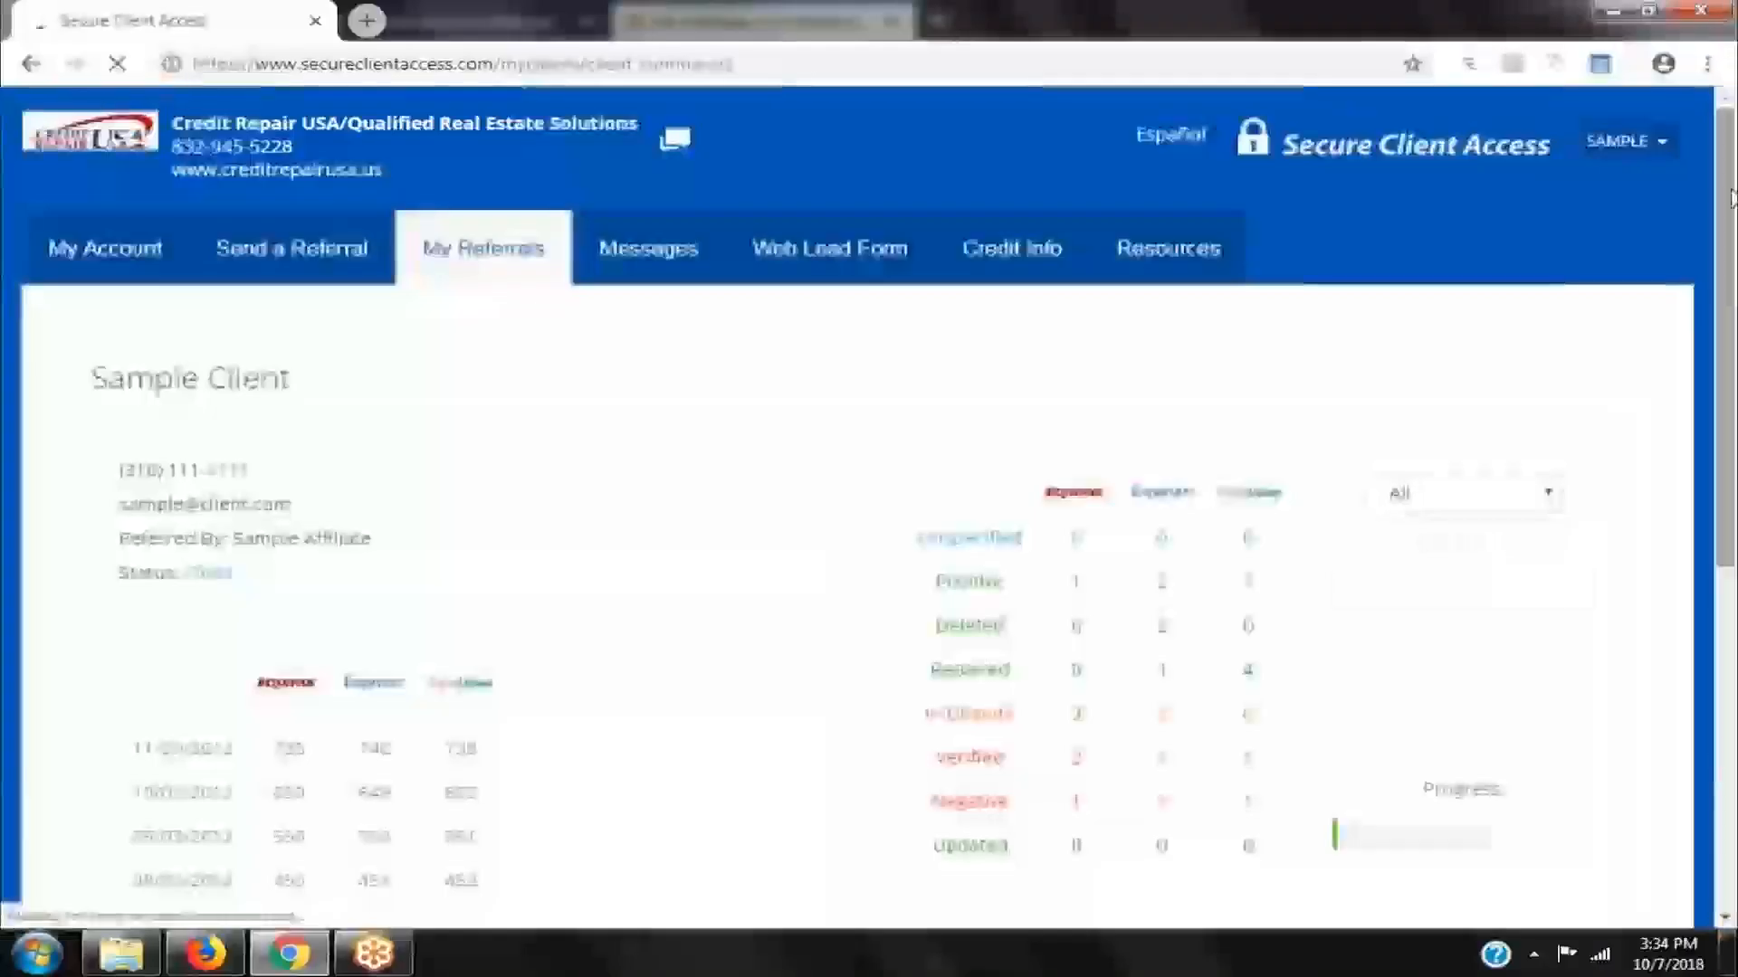
scroll(1730, 197, "down", 3)
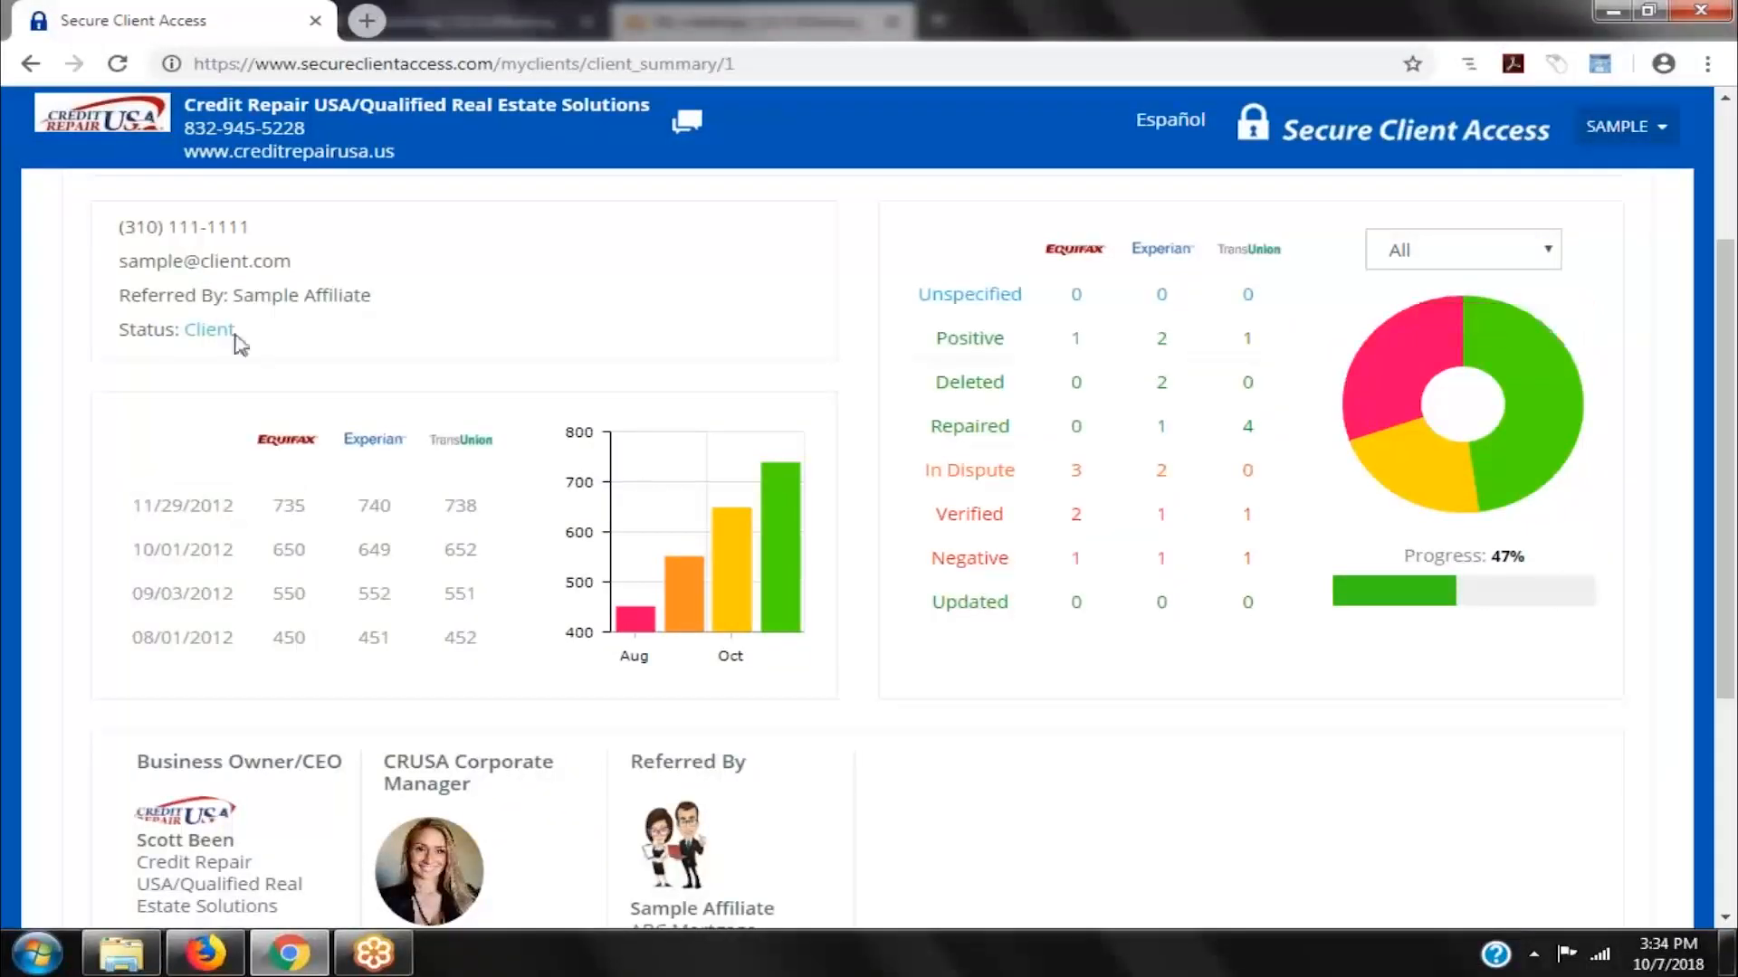
scroll(145, 226, "up", 3)
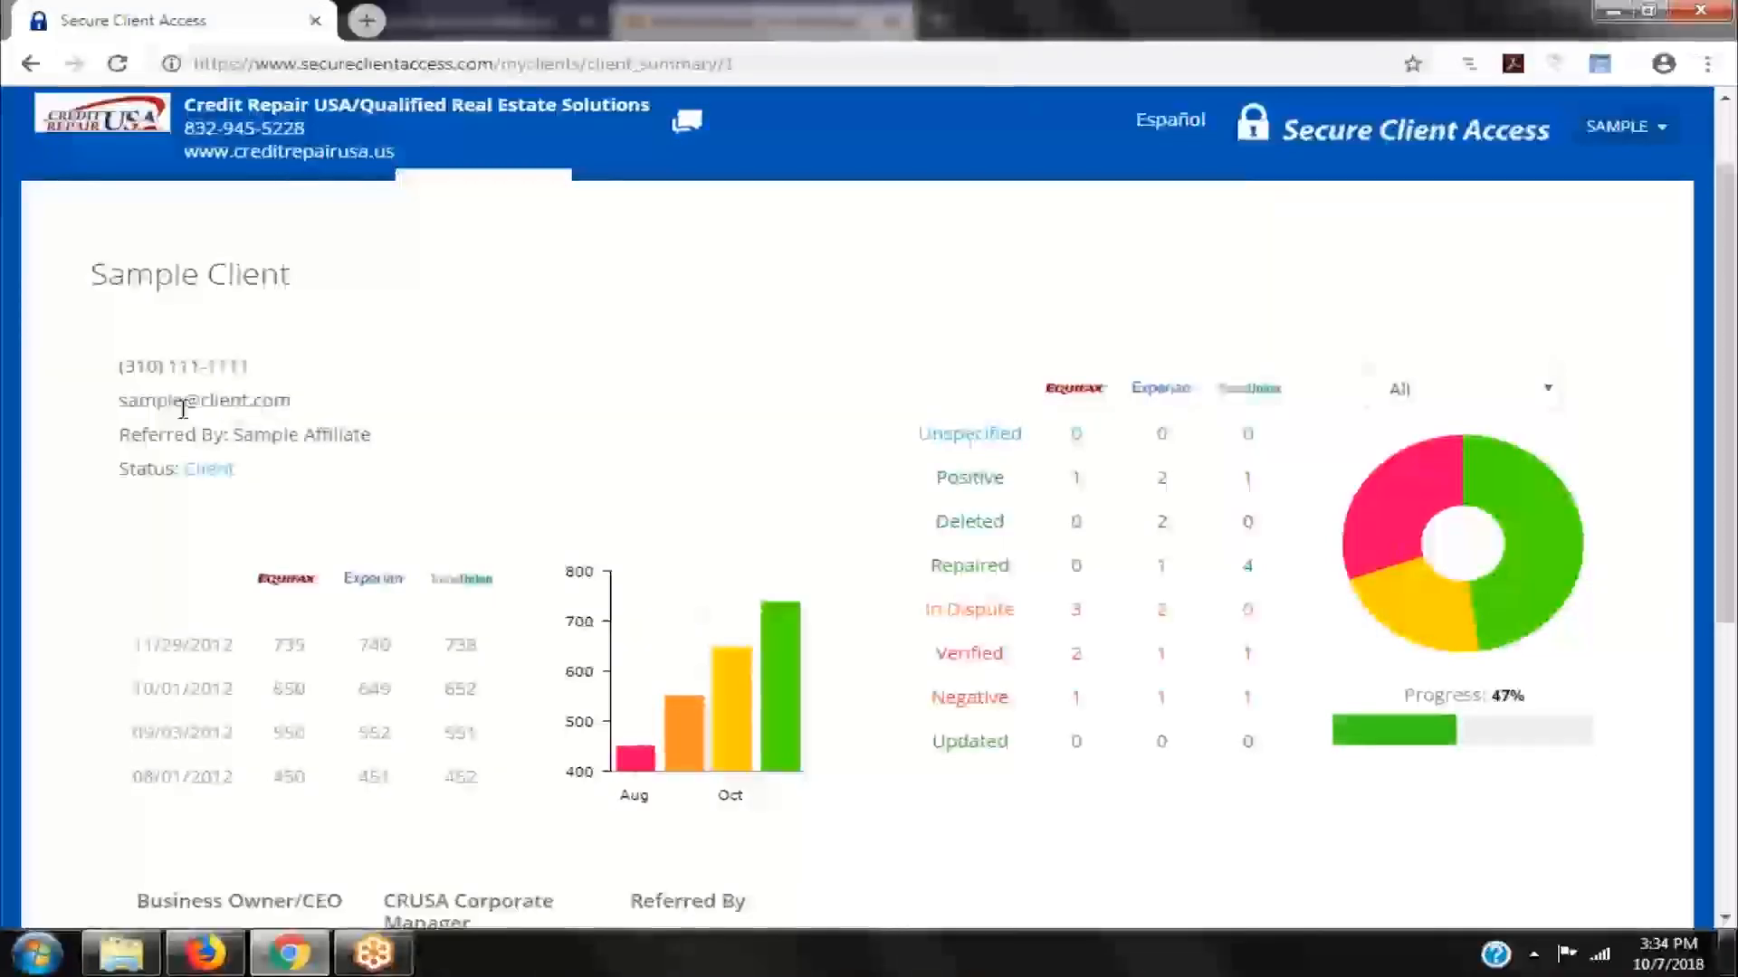
scroll(1380, 398, "down", 3)
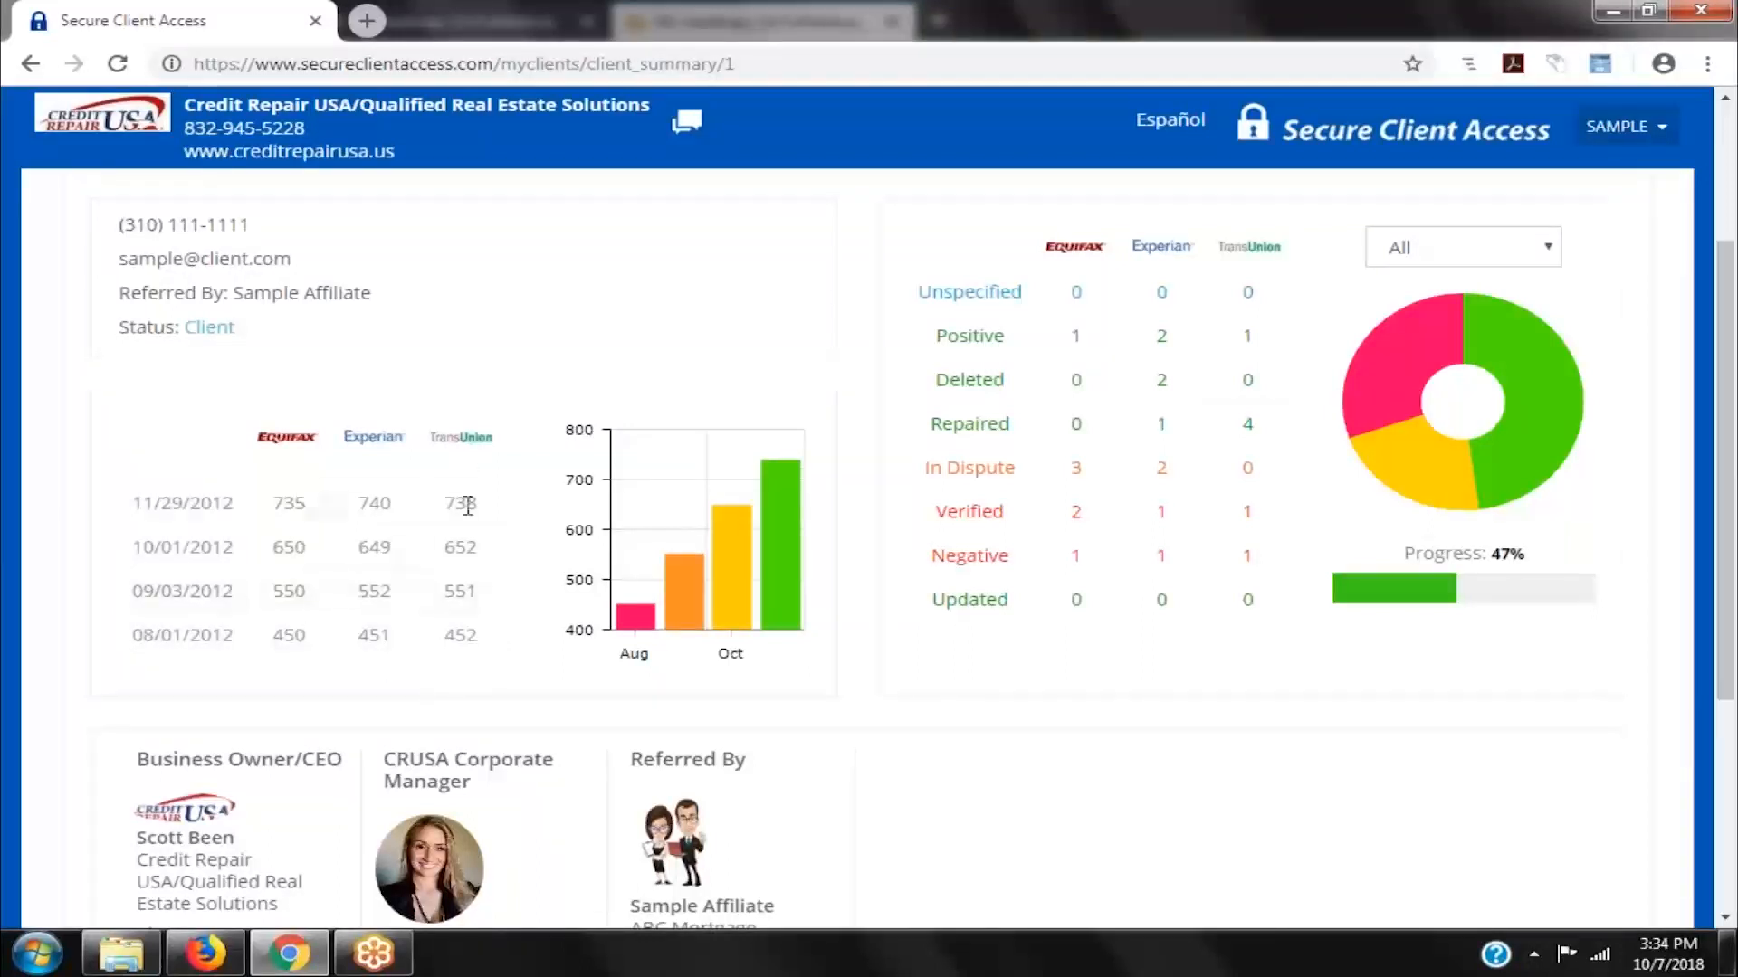
scroll(1735, 375, "down", 2)
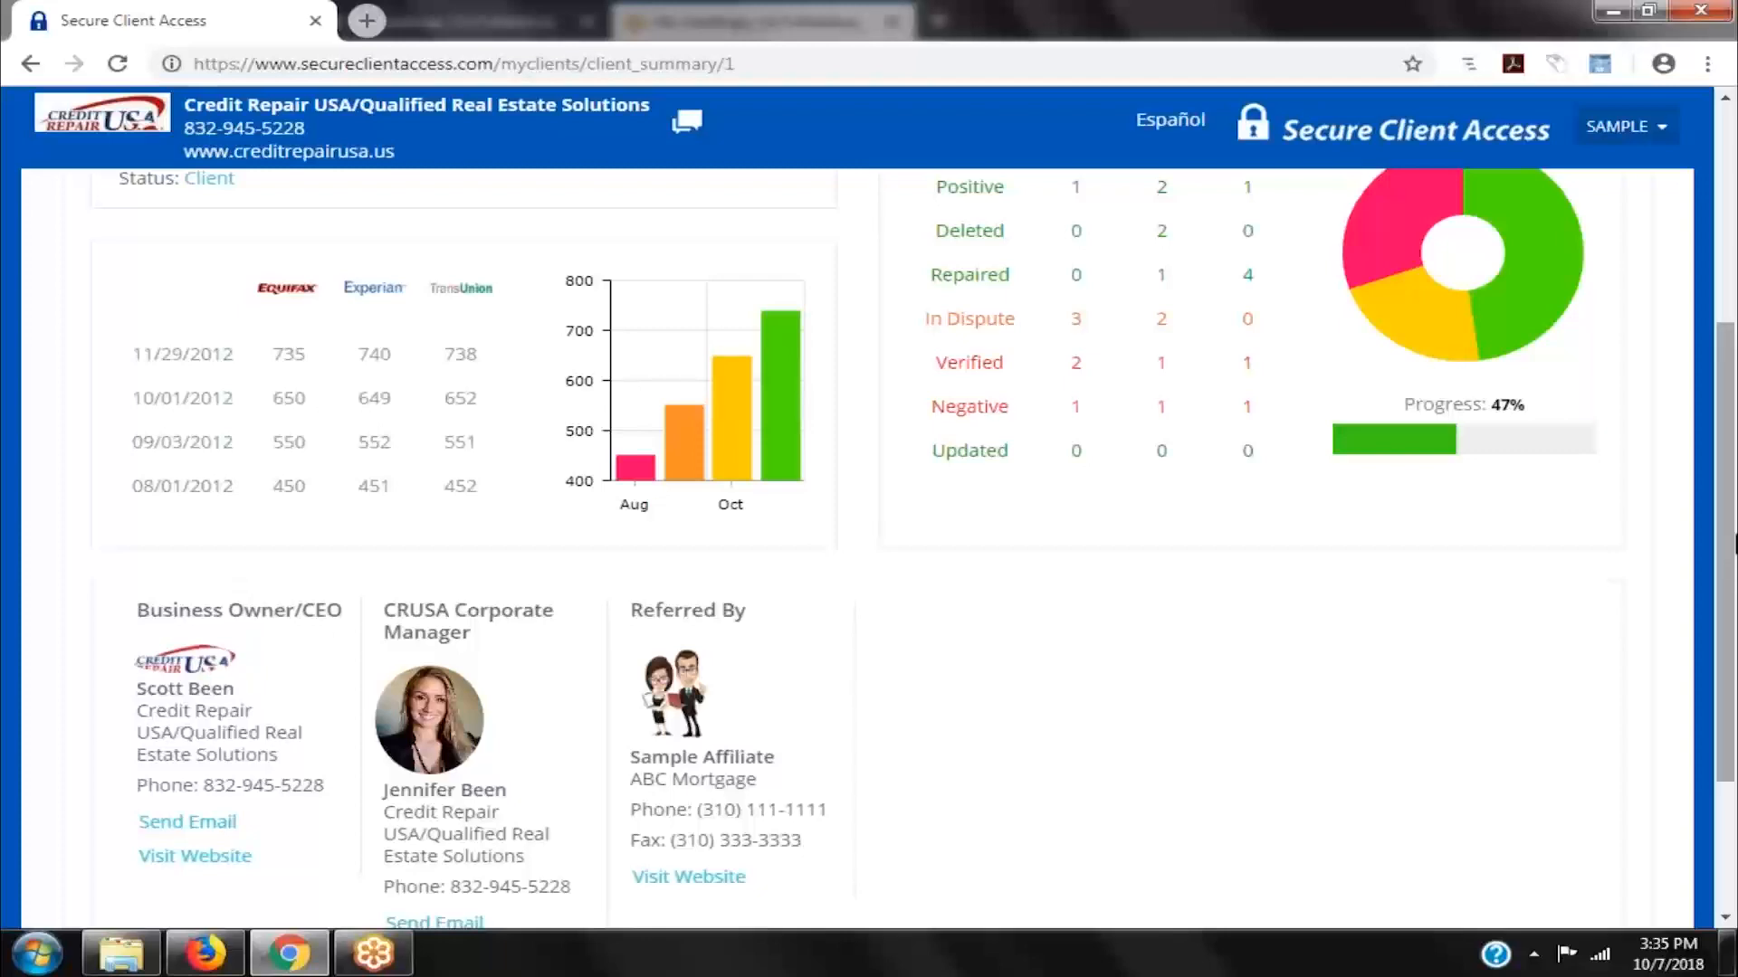
left_click_drag(1734, 576, 1734, 326)
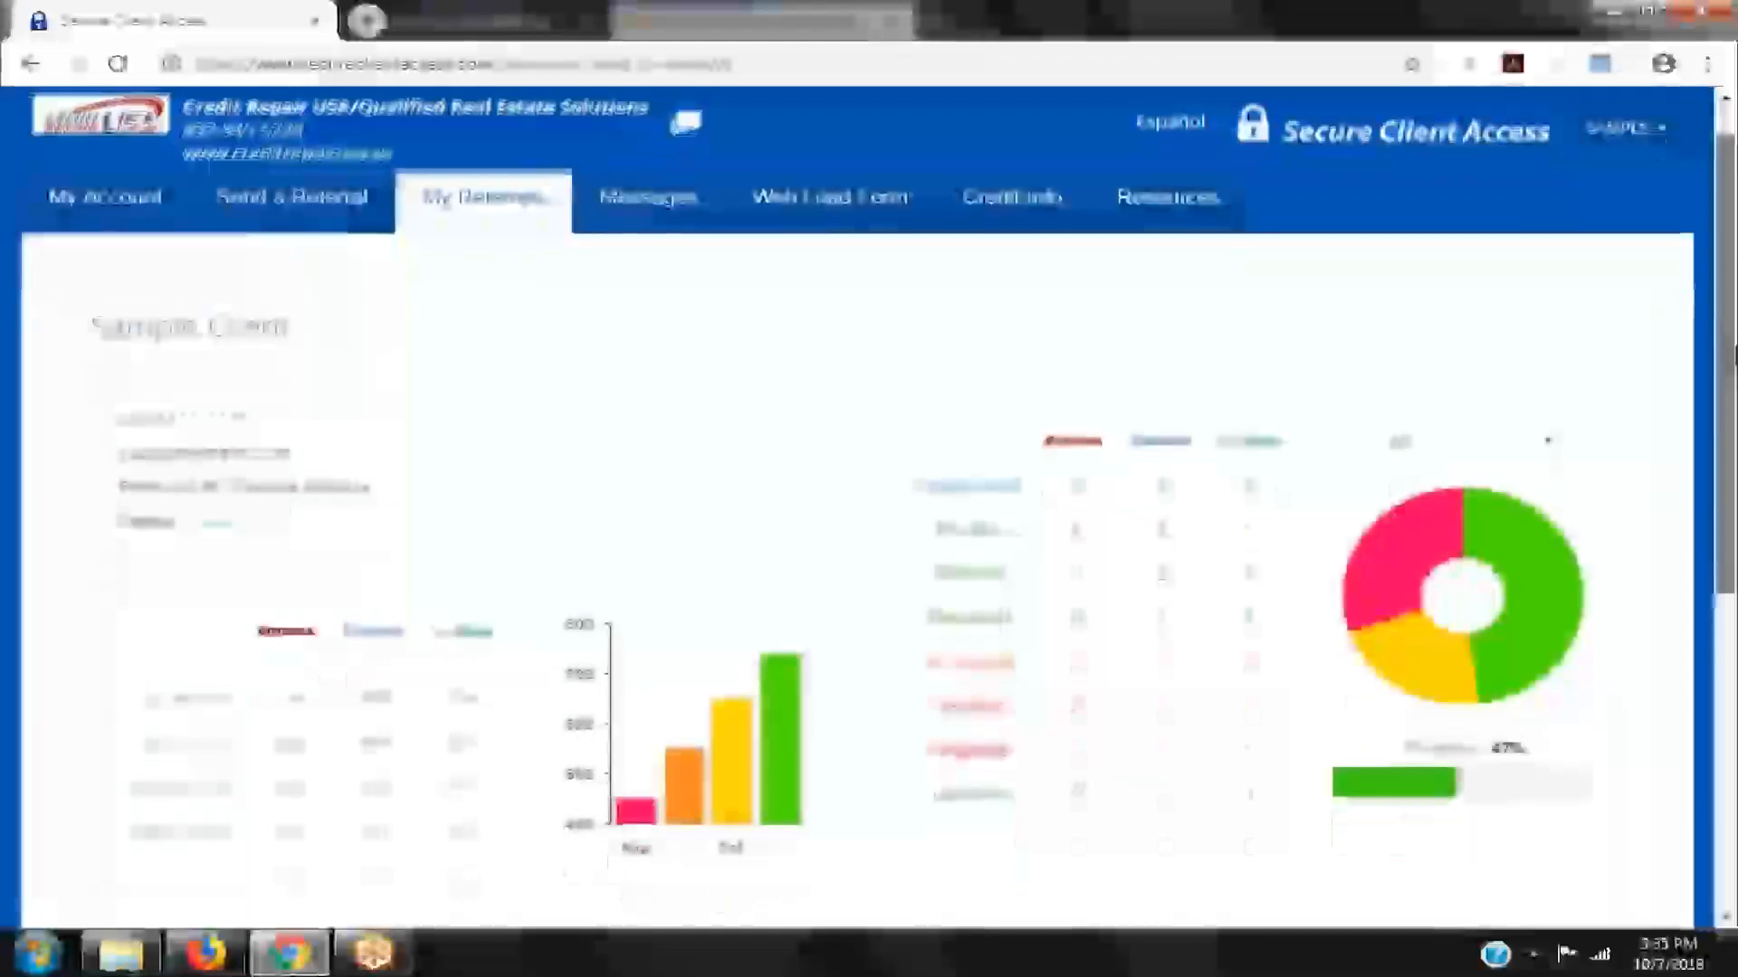
- Switch to the Send a Referral tab and scroll over the empty New Client/Lead form
left_click(328, 229)
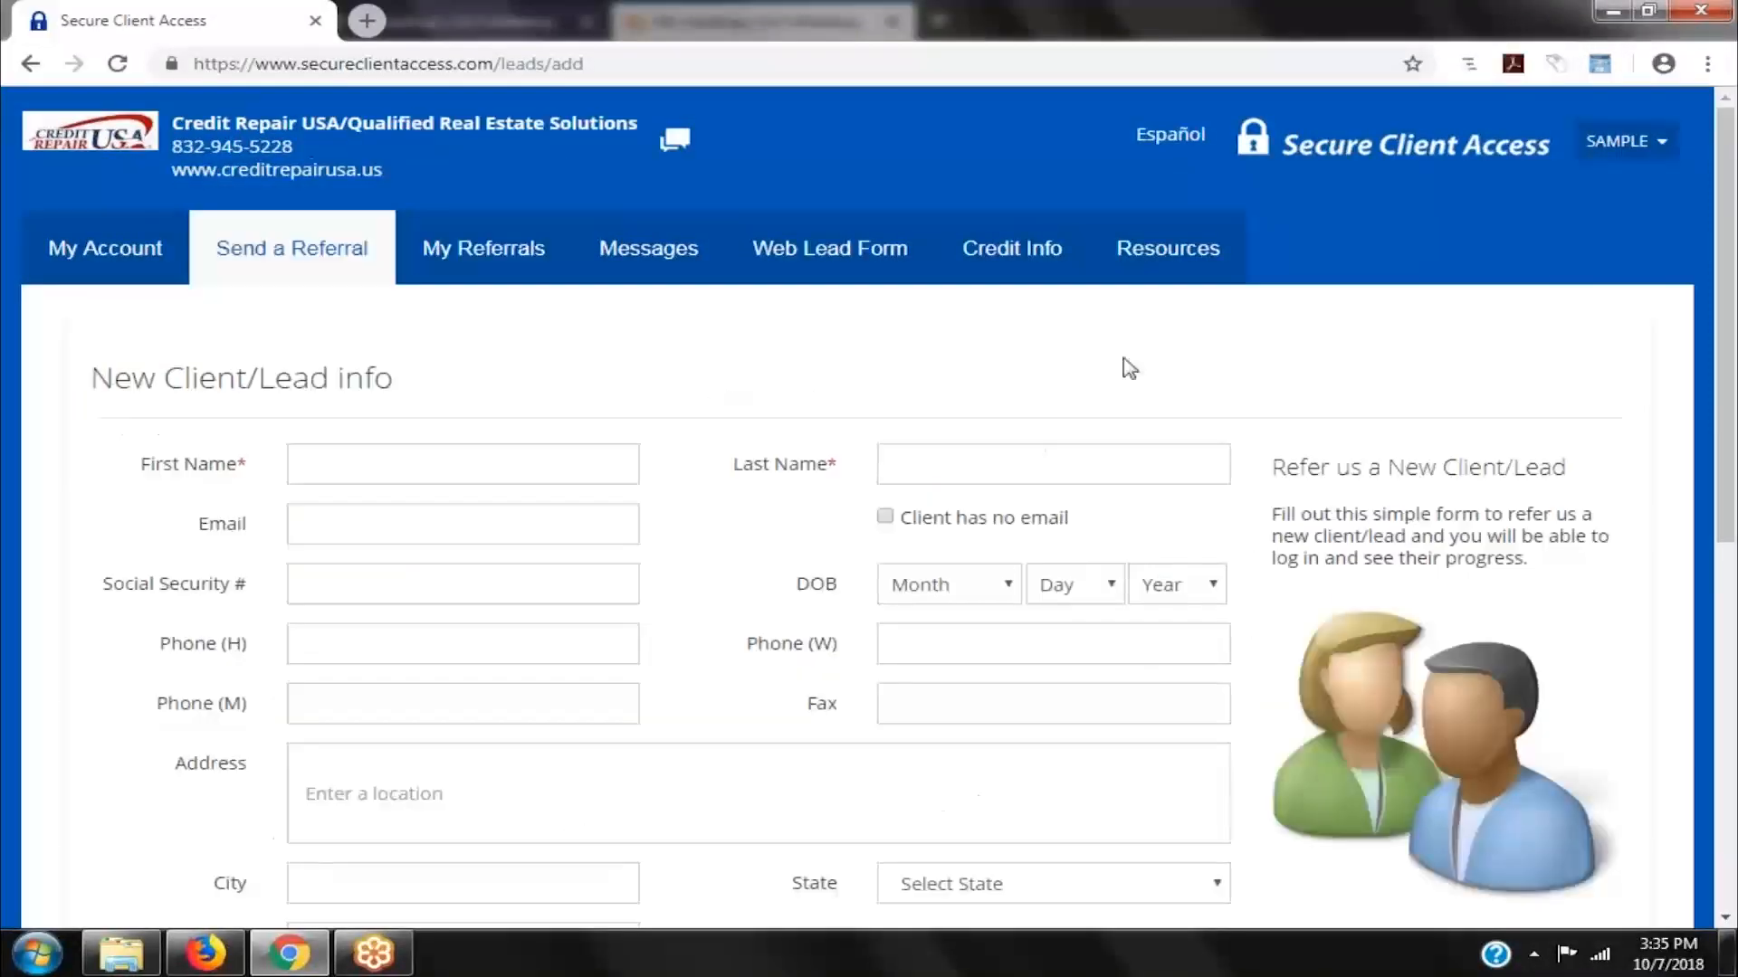
scroll(1734, 217, "down", 1)
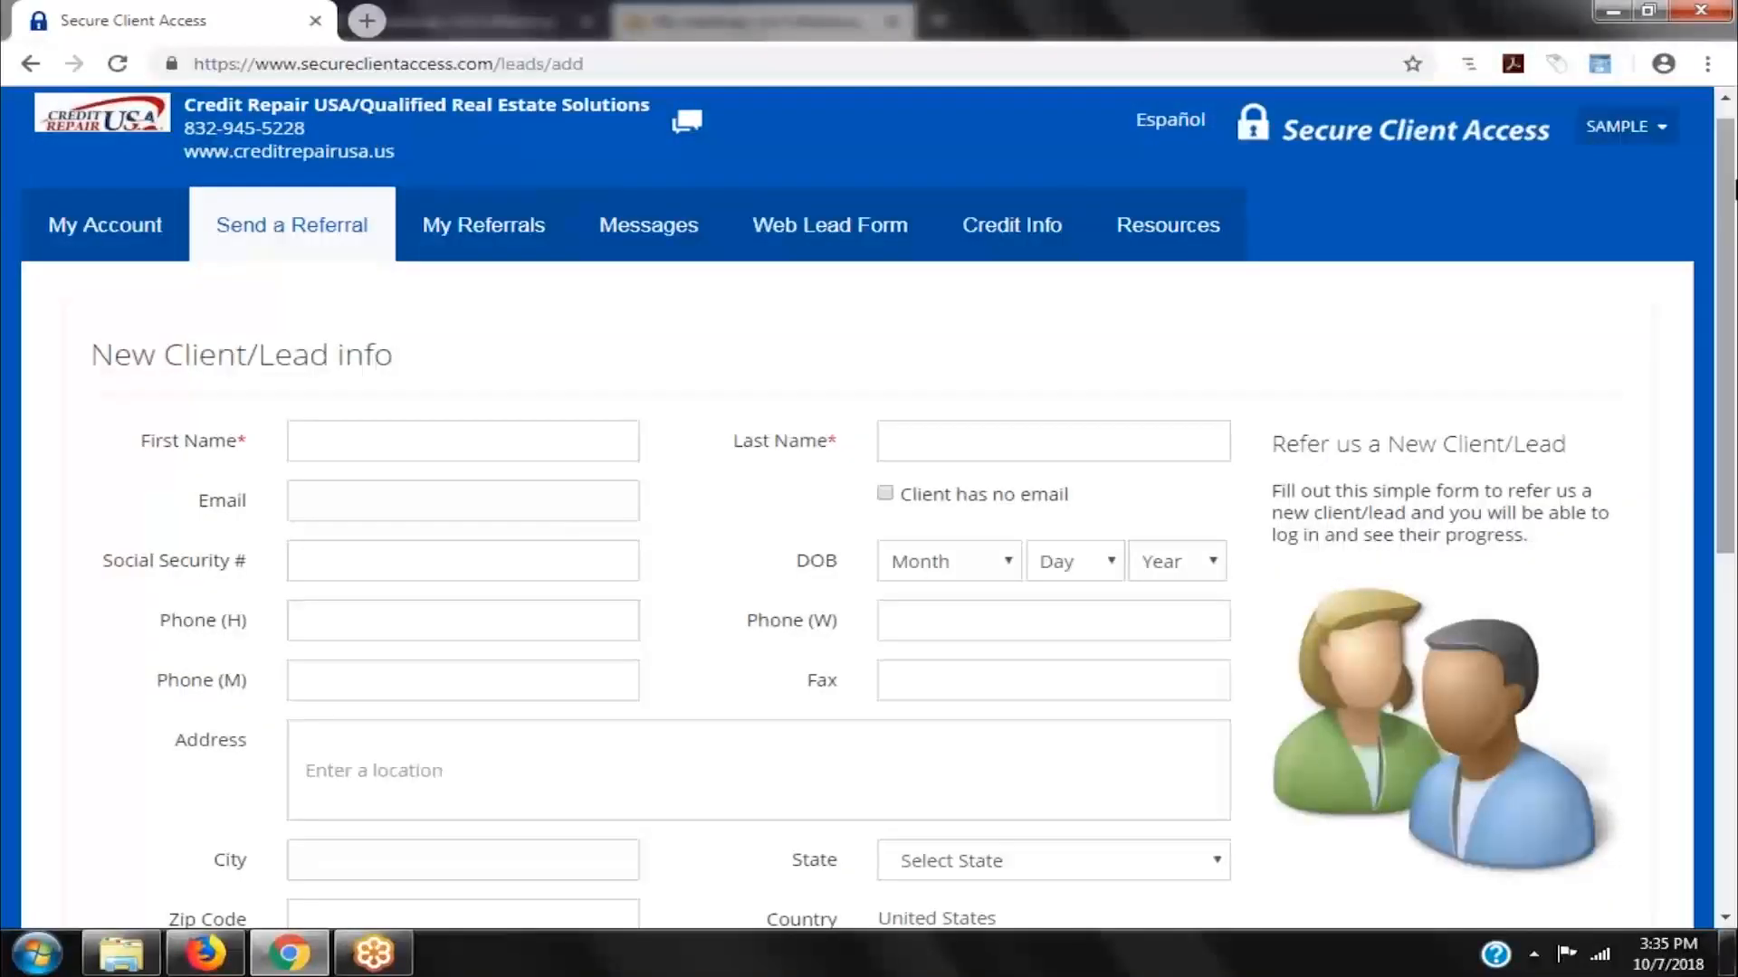
left_click_drag(1735, 181, 1735, 194)
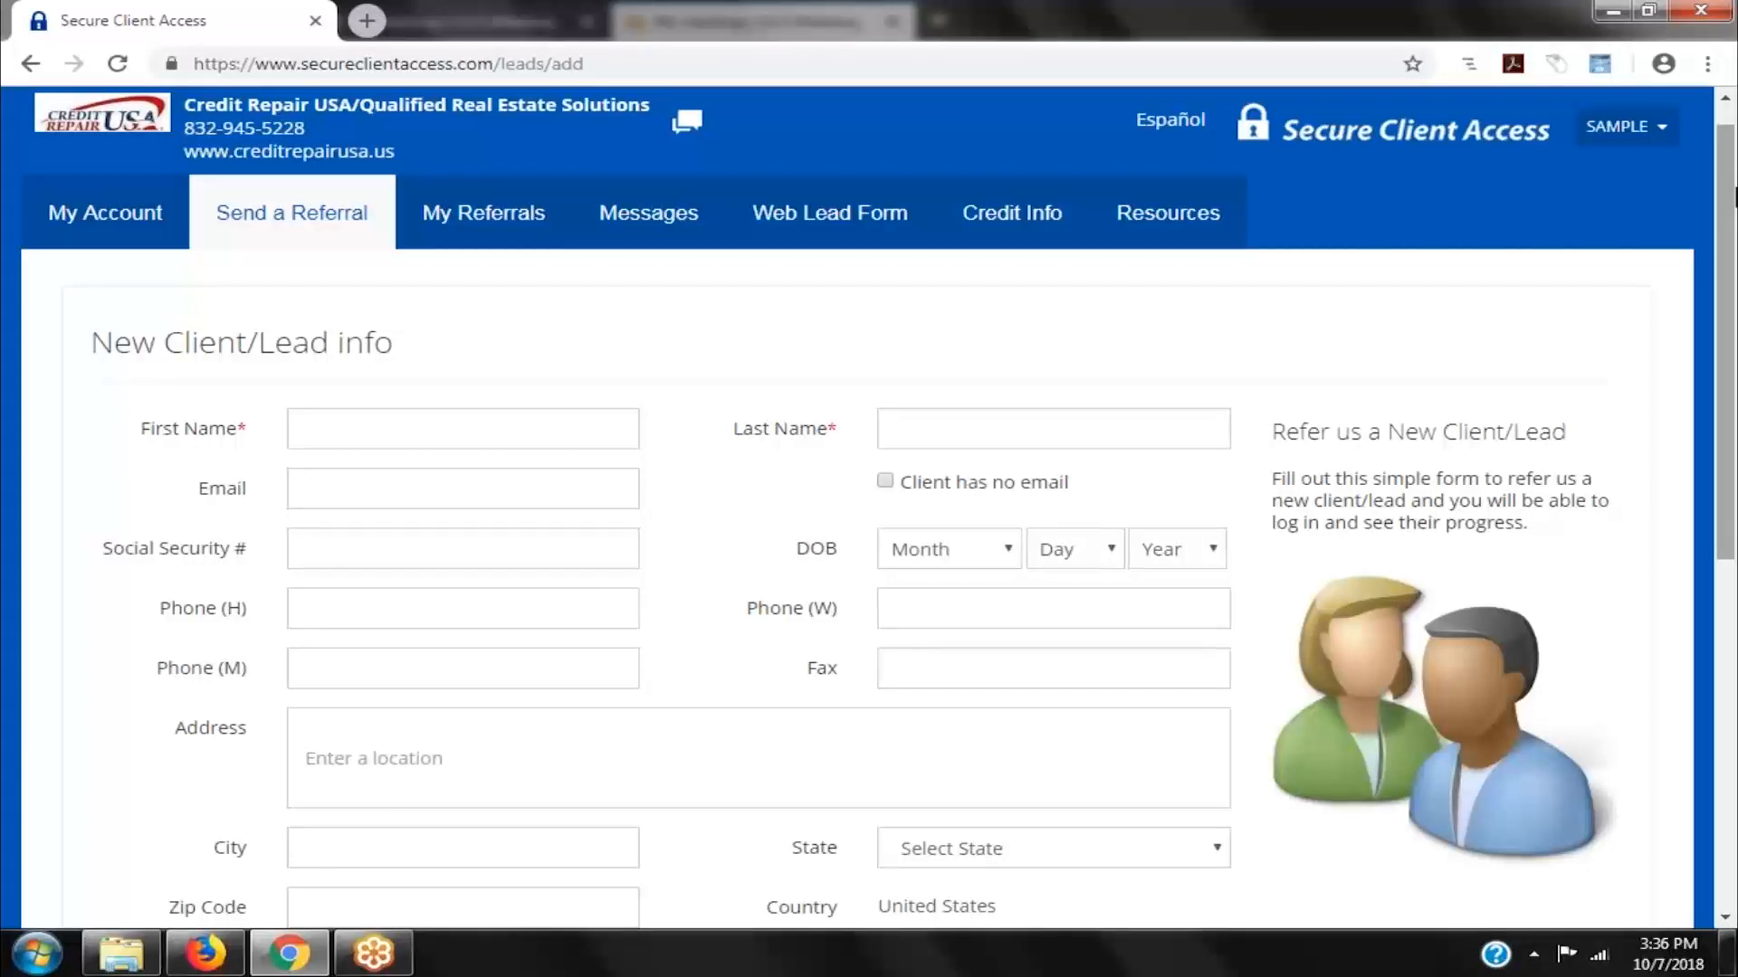
left_click_drag(1735, 190, 1734, 196)
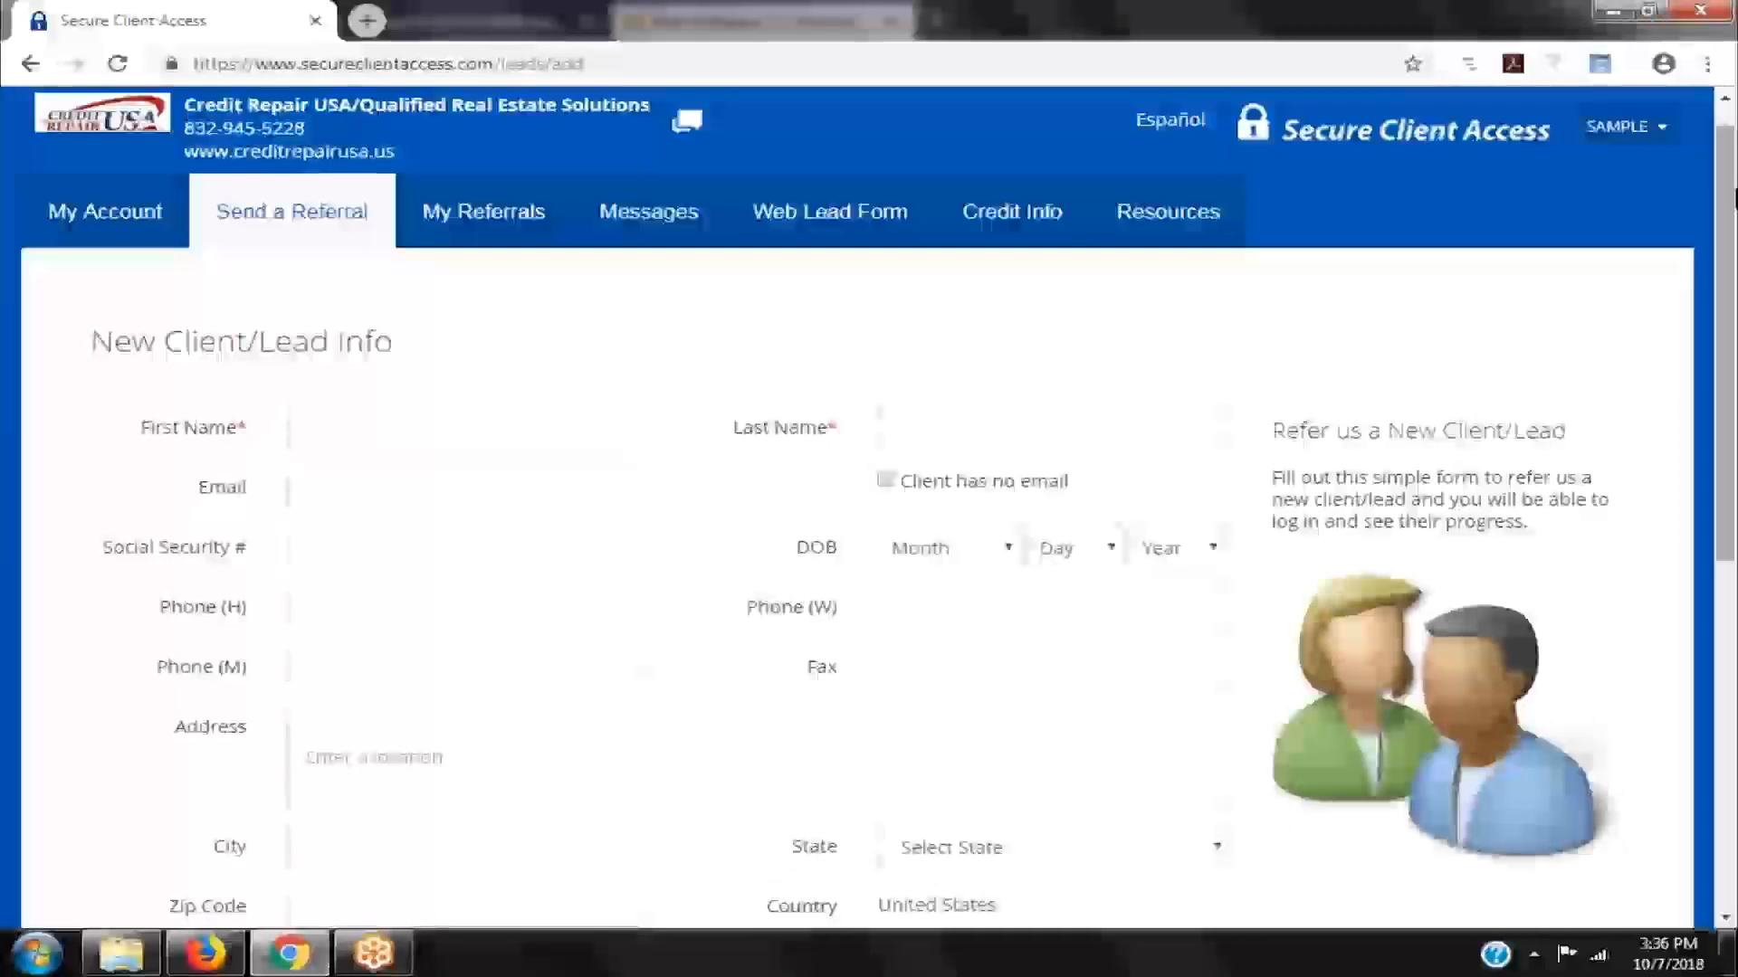